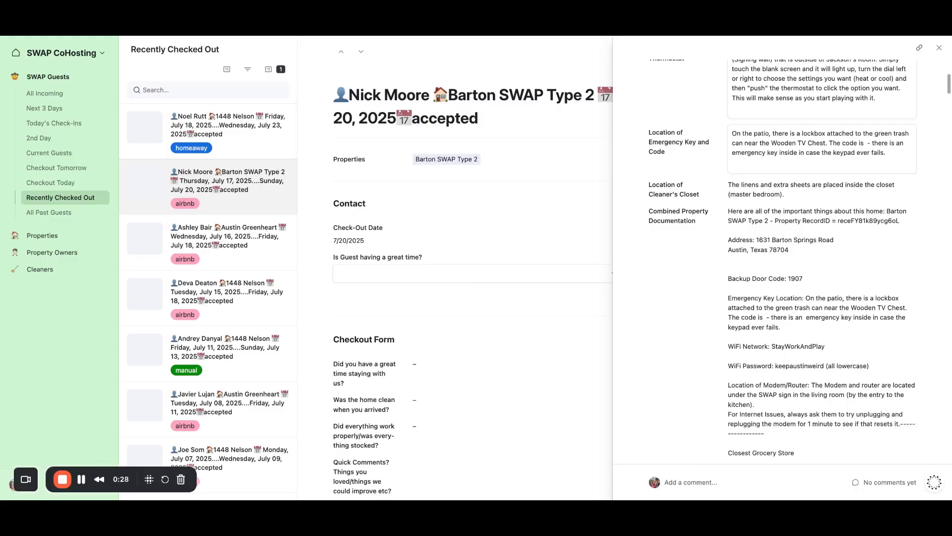
{"action": "scroll", "coordinate": [782, 257], "scroll_direction": "up", "scroll_amount": 3}
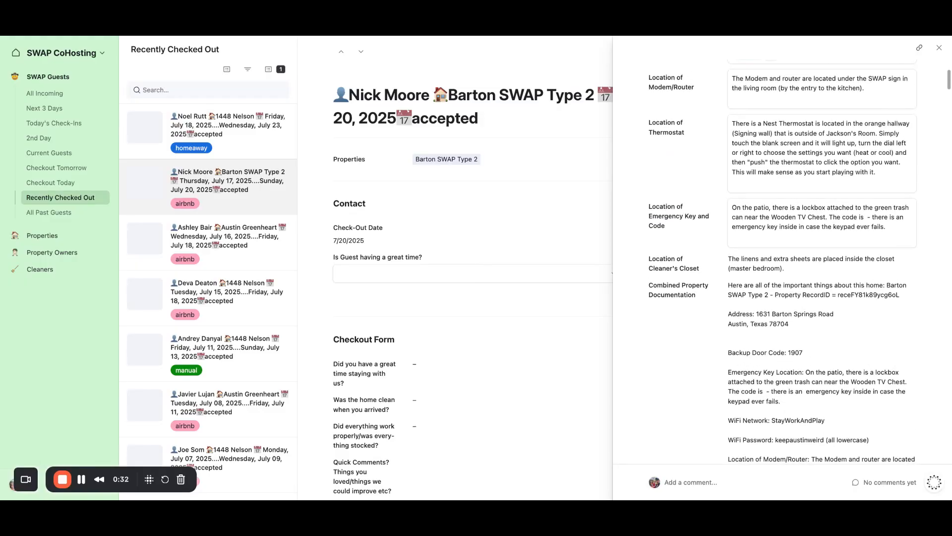
{"action": "scroll", "coordinate": [783, 261], "scroll_direction": "up", "scroll_amount": 6}
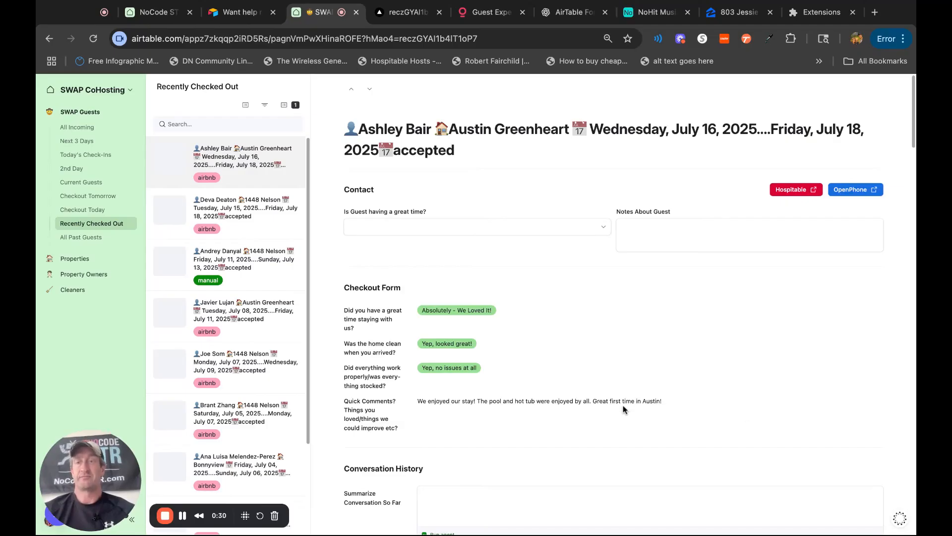
{"action": "left_click", "coordinate": [70, 159]}
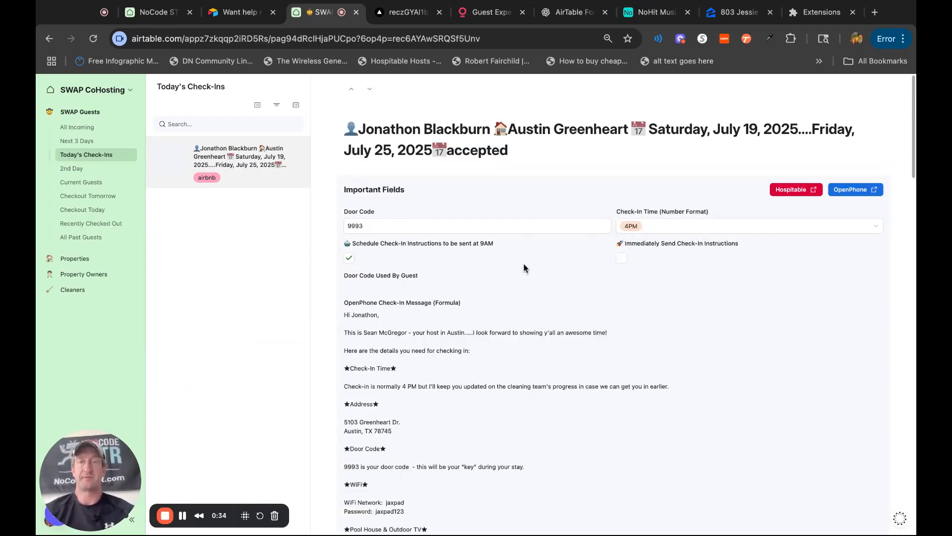
{"action": "left_click", "coordinate": [102, 223]}
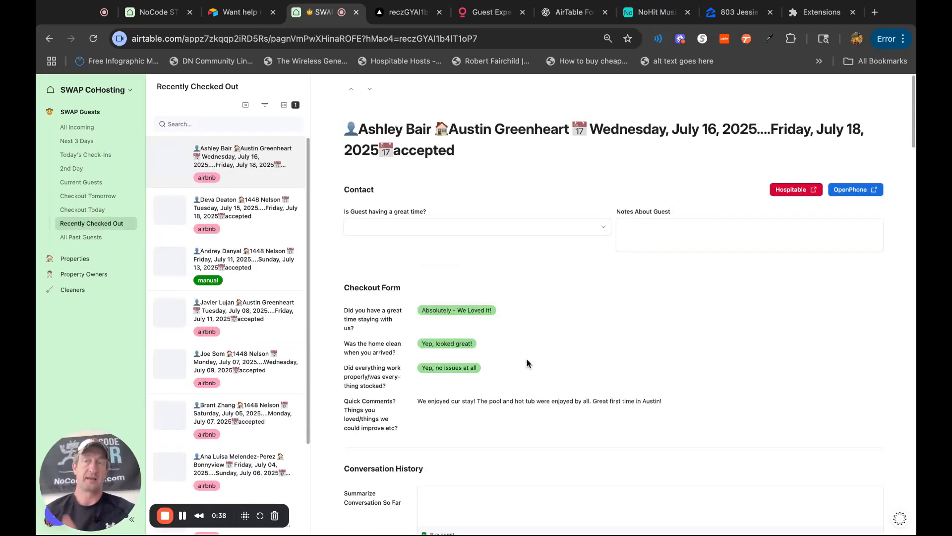
{"action": "left_click", "coordinate": [488, 229]}
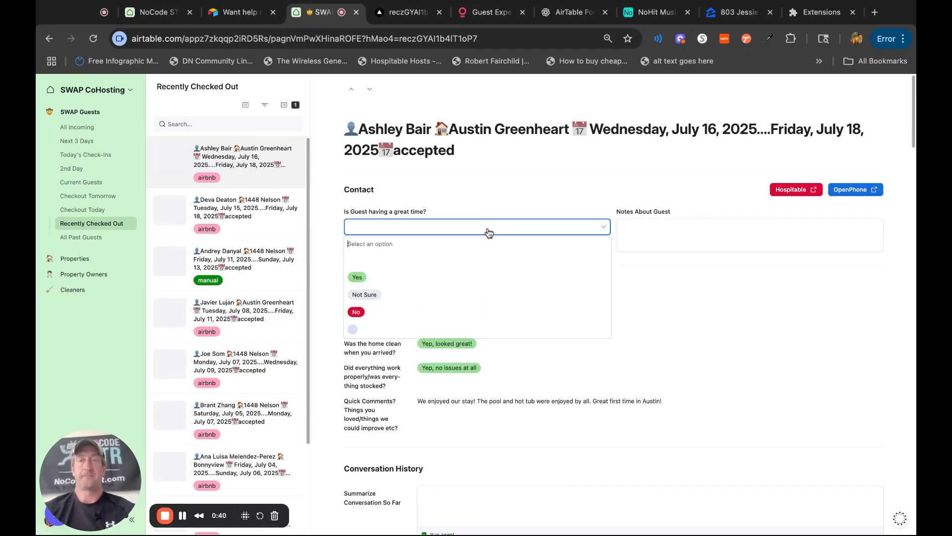
{"action": "left_click", "coordinate": [786, 350]}
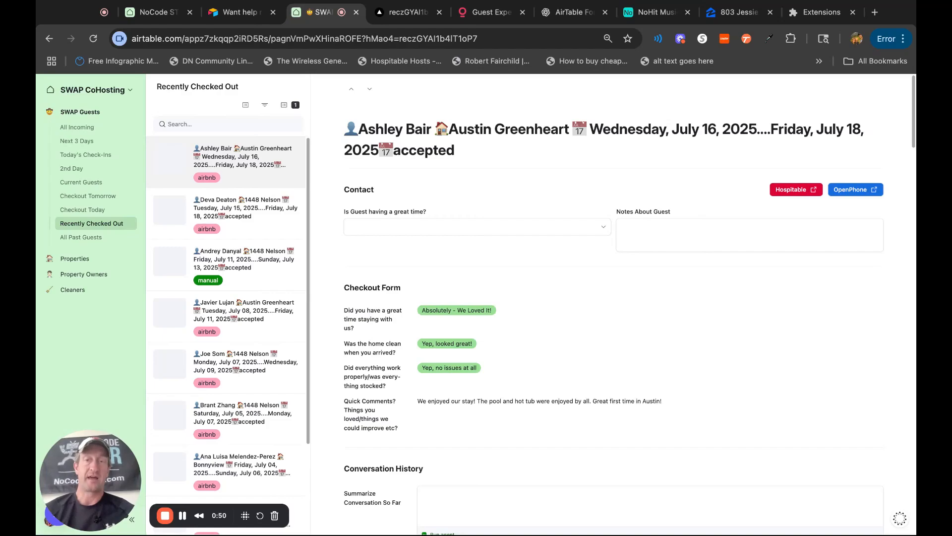
{"action": "left_click_drag", "start_coordinate": [345, 285], "coordinate": [664, 403]}
{"action": "left_click", "coordinate": [344, 286]}
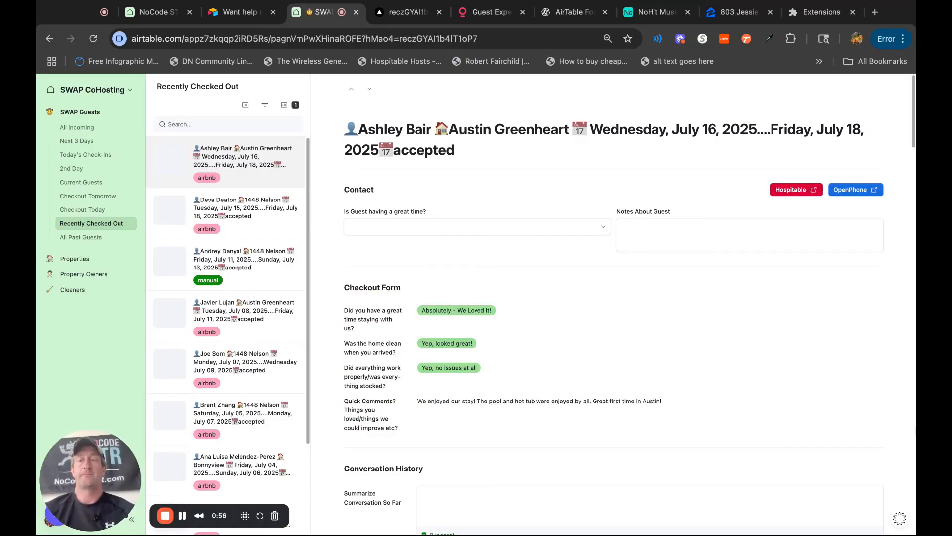
Read the guest's conversation history through to the message announcing the 5-star review.
{"action": "scroll", "coordinate": [709, 397], "scroll_direction": "down", "scroll_amount": 5}
{"action": "scroll", "coordinate": [518, 354], "scroll_direction": "down", "scroll_amount": 1}
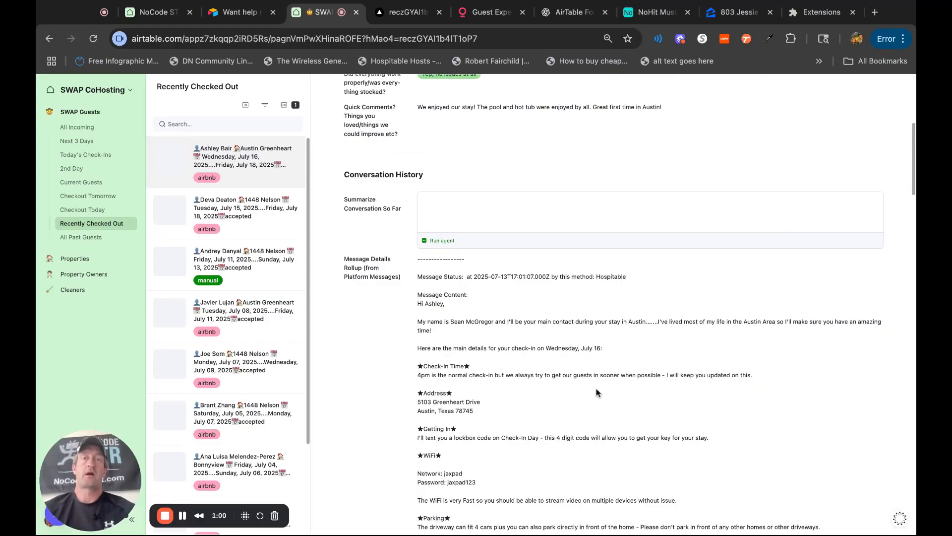
{"action": "scroll", "coordinate": [597, 393], "scroll_direction": "down", "scroll_amount": 15}
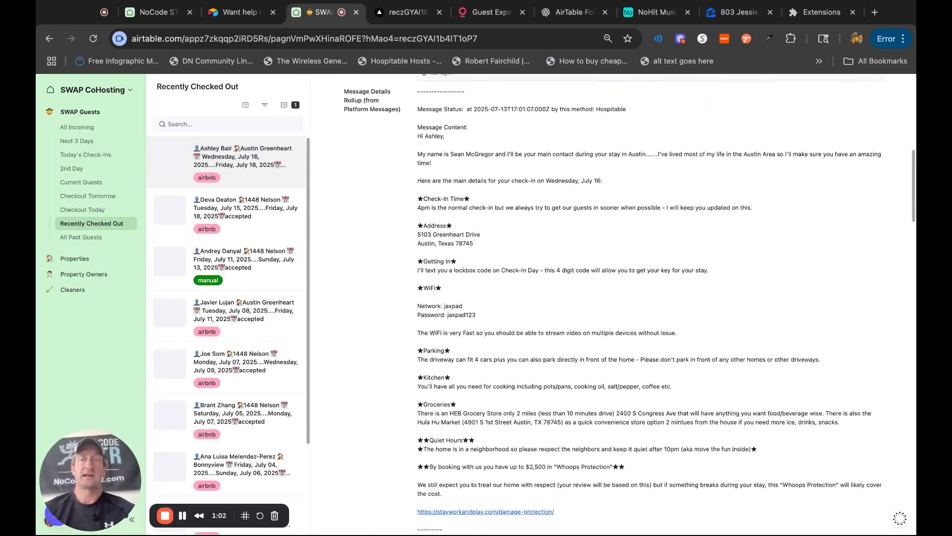
{"action": "scroll", "coordinate": [650, 300], "scroll_direction": "down", "scroll_amount": 20}
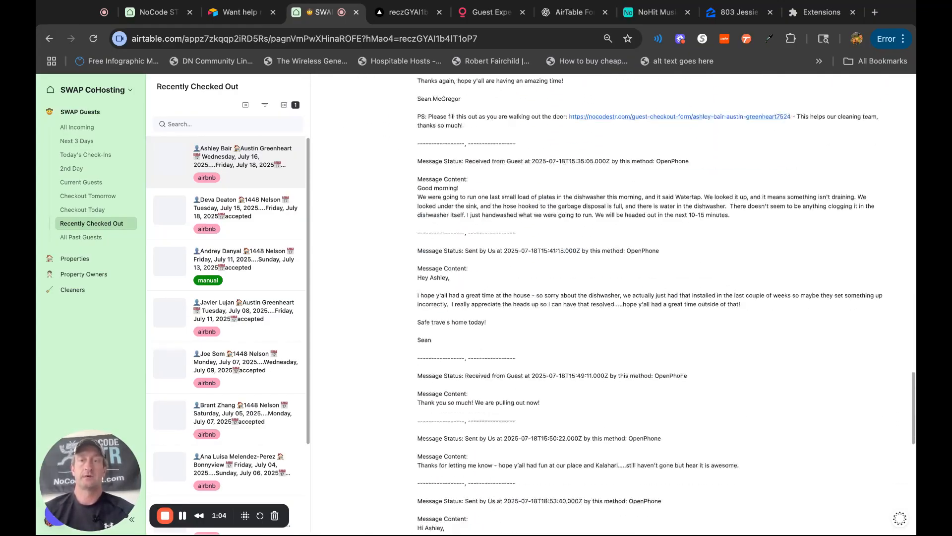
{"action": "scroll", "coordinate": [585, 374], "scroll_direction": "up", "scroll_amount": 4}
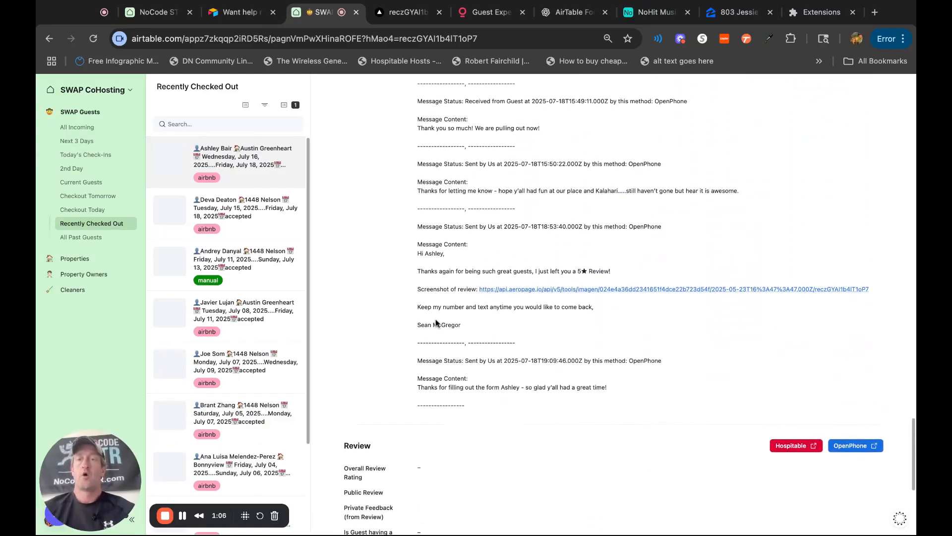
{"action": "left_click_drag", "start_coordinate": [491, 326], "coordinate": [418, 252]}
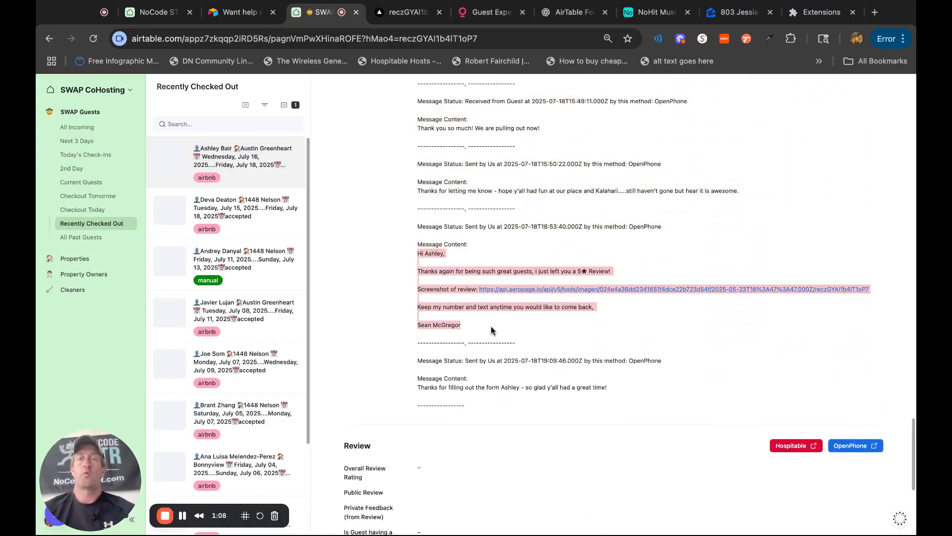
{"action": "left_click", "coordinate": [491, 326]}
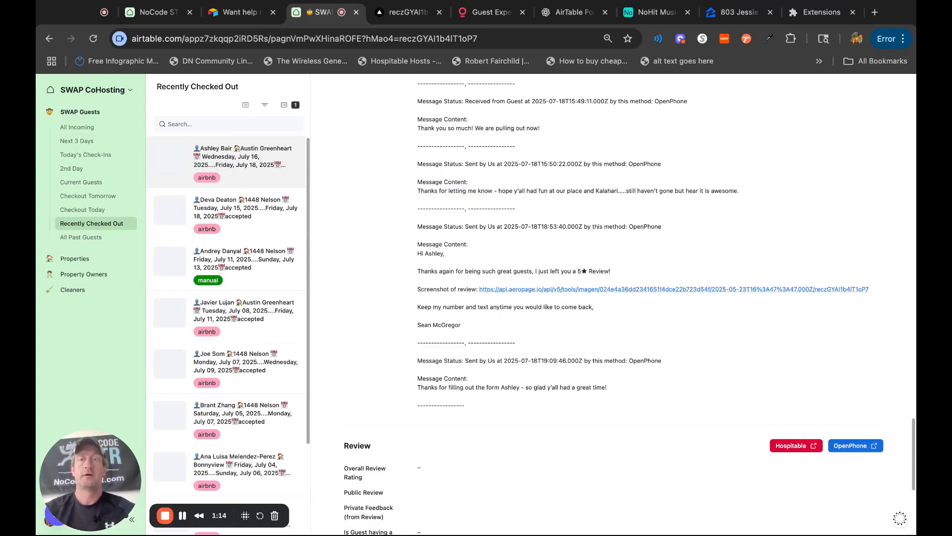
{"action": "left_click_drag", "start_coordinate": [472, 327], "coordinate": [408, 260]}
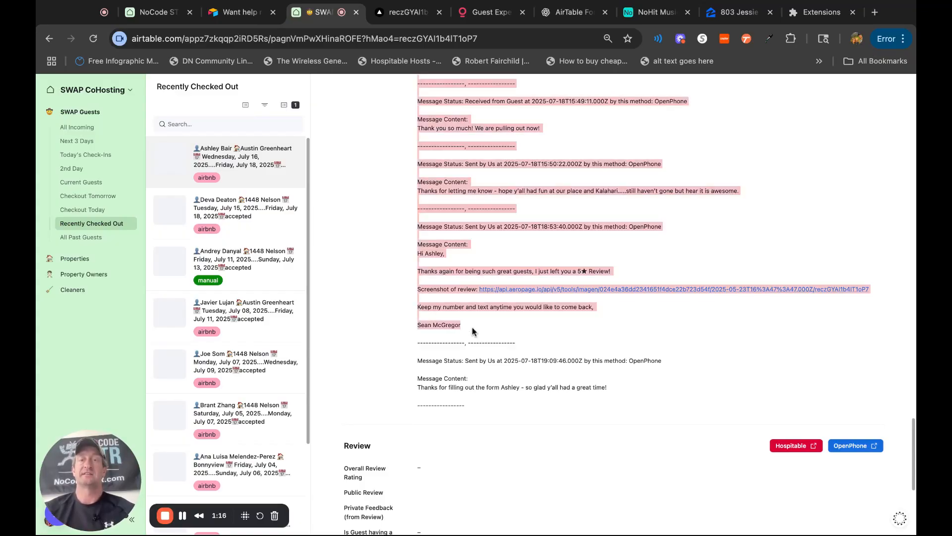
{"action": "left_click", "coordinate": [407, 261]}
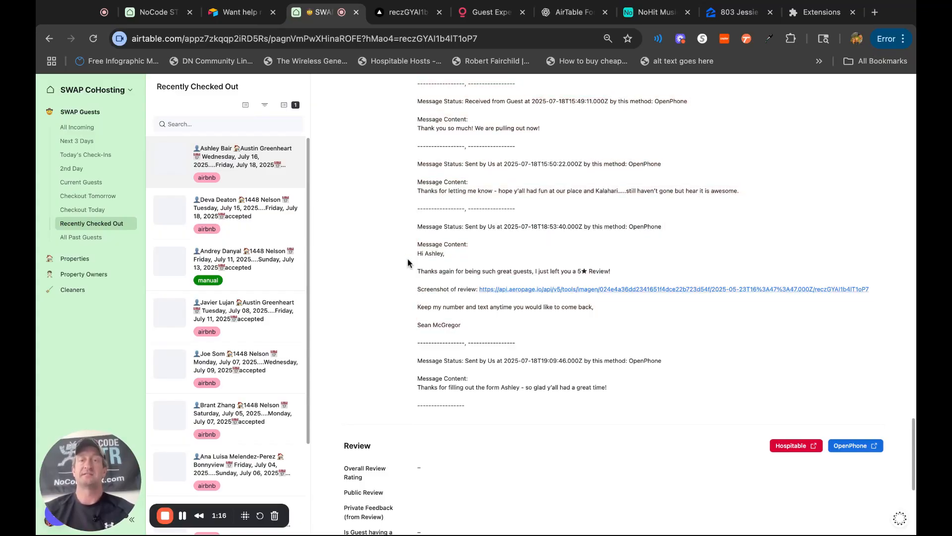
View the review screenshot linked in the 5-star message and check the Review section of the guest's Airtable record.
{"action": "left_click", "coordinate": [583, 290]}
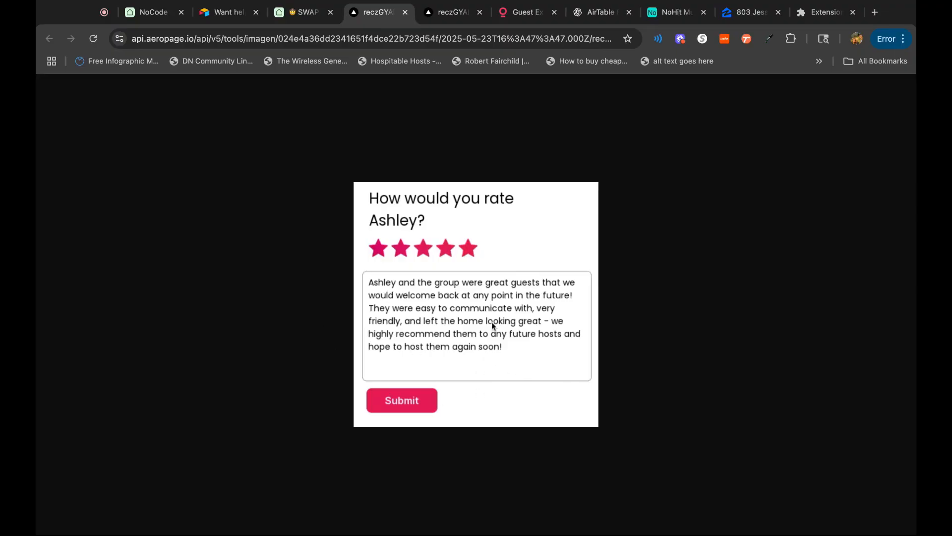
{"action": "left_click", "coordinate": [302, 18]}
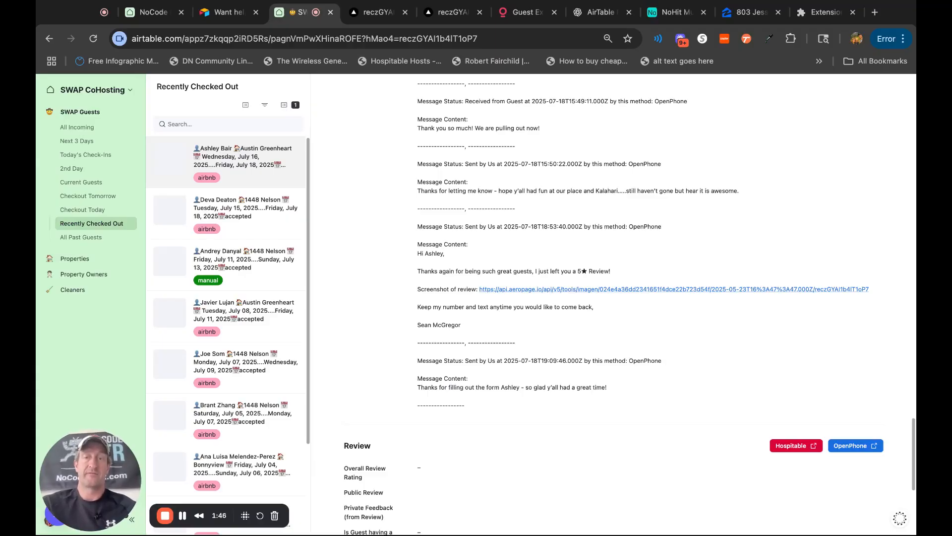
{"action": "scroll", "coordinate": [435, 343], "scroll_direction": "down", "scroll_amount": 3}
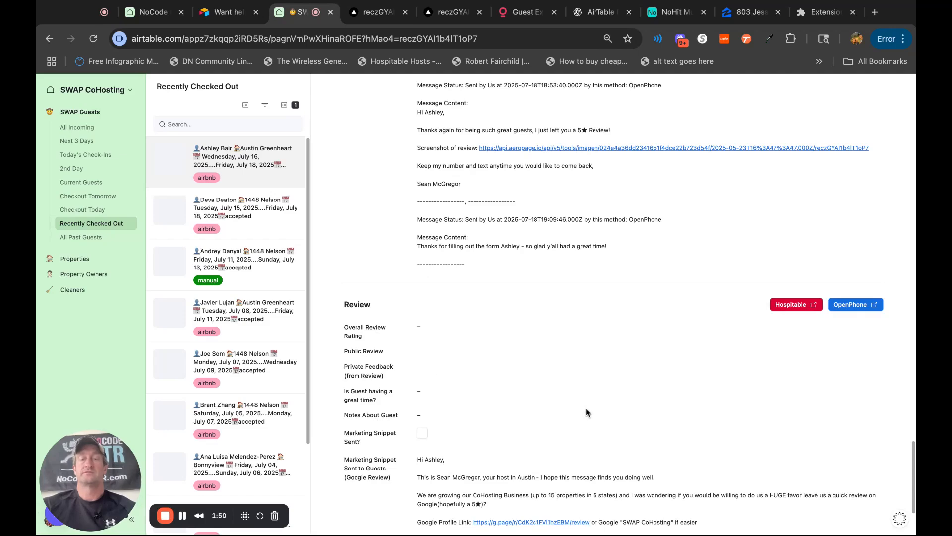
{"action": "scroll", "coordinate": [562, 265], "scroll_direction": "up", "scroll_amount": 4}
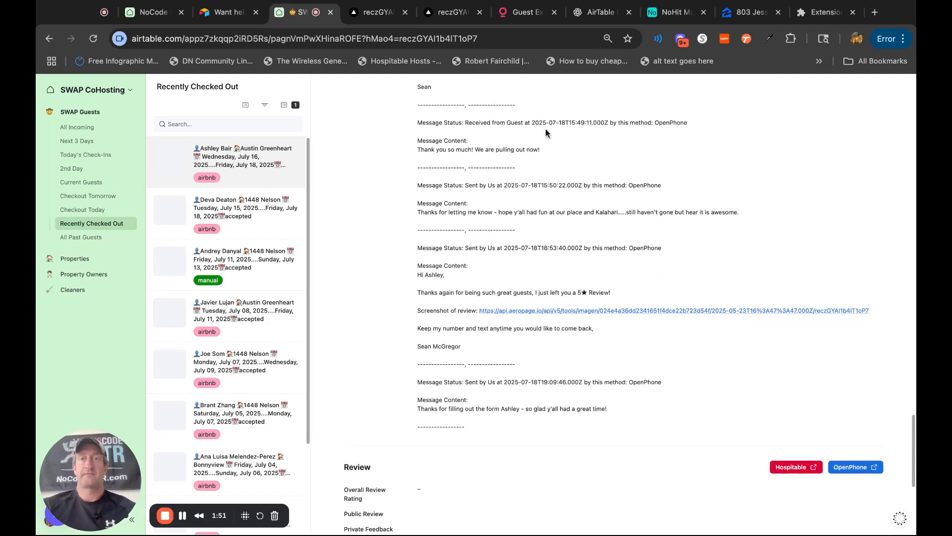
Switch to Hospitable and publish the Austin Greenheart guest's pending review immediately.
{"action": "left_click", "coordinate": [526, 11]}
{"action": "scroll", "coordinate": [712, 325], "scroll_direction": "down", "scroll_amount": 5}
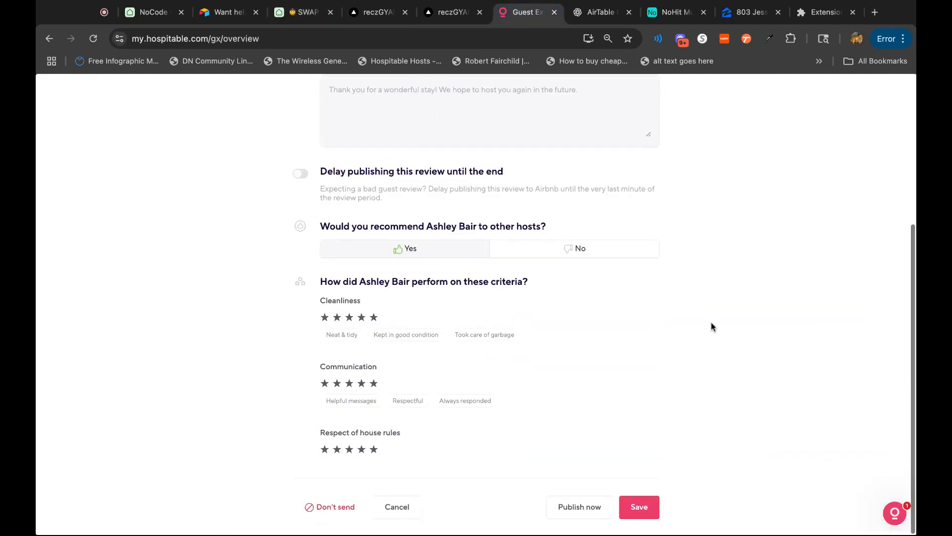
{"action": "left_click", "coordinate": [579, 506]}
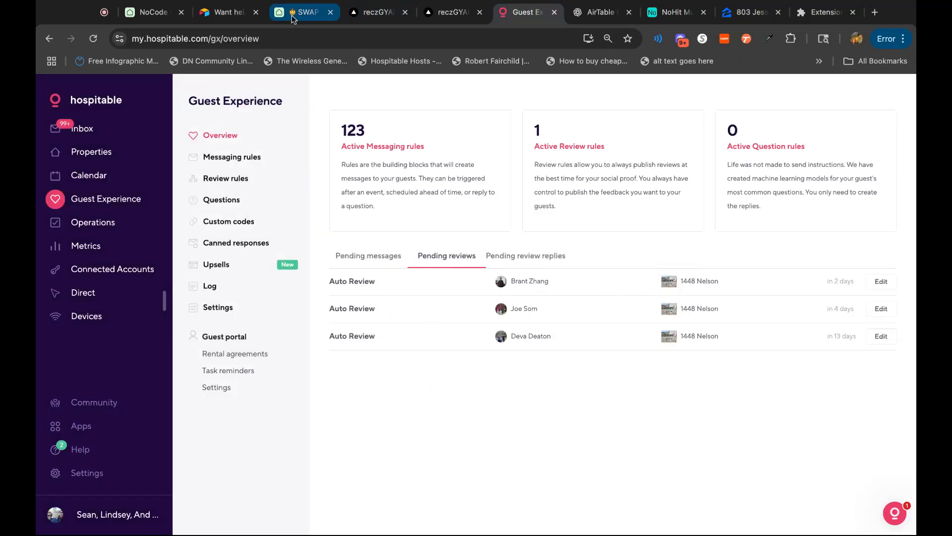
Return to the guest's Airtable record and enter "Just left a 5* Review for" plus the guest's first name in Notes About Guest.
{"action": "left_click", "coordinate": [293, 15]}
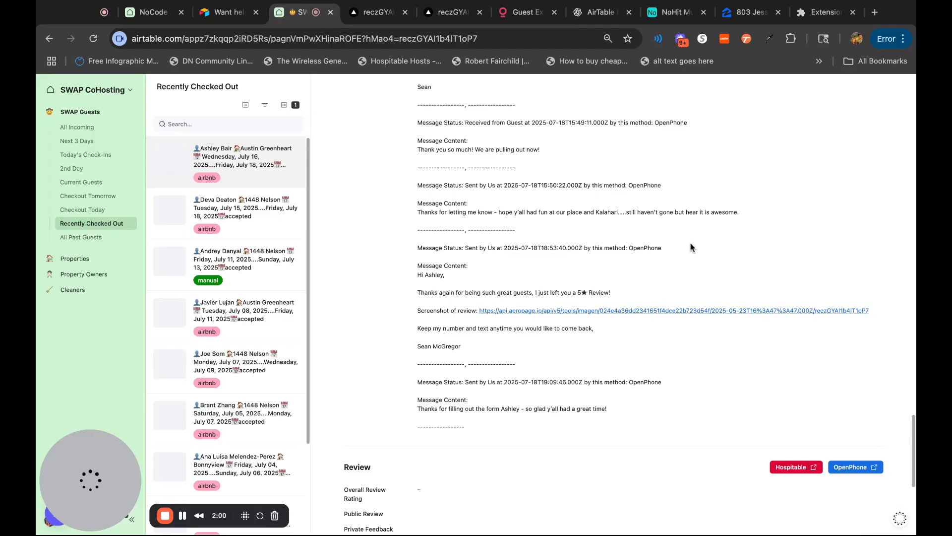
{"action": "scroll", "coordinate": [692, 248], "scroll_direction": "down", "scroll_amount": 6}
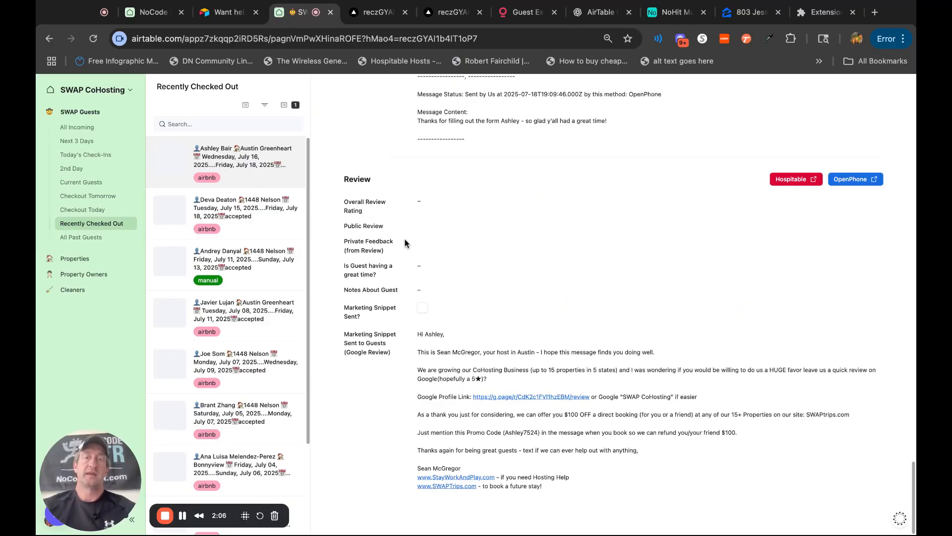
{"action": "scroll", "coordinate": [574, 290], "scroll_direction": "up", "scroll_amount": 15}
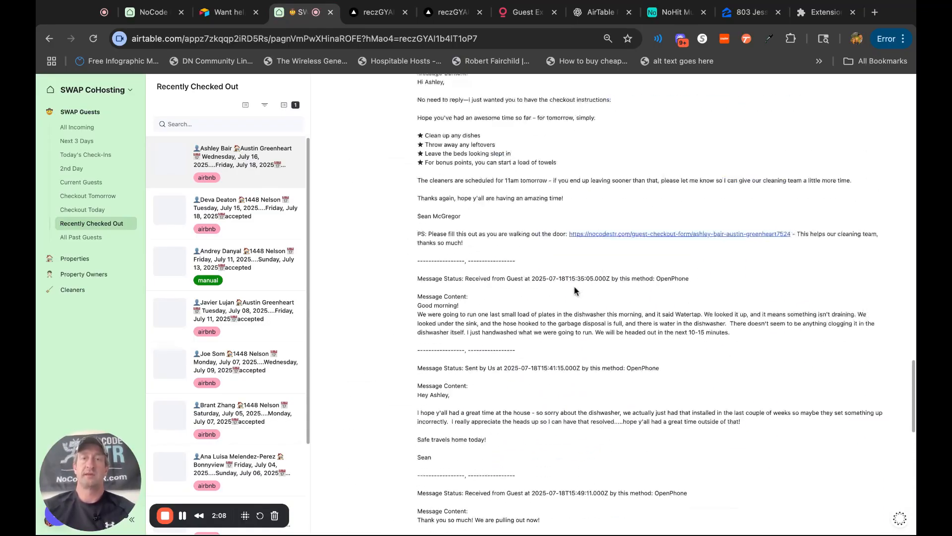
{"action": "scroll", "coordinate": [614, 303], "scroll_direction": "up", "scroll_amount": 20}
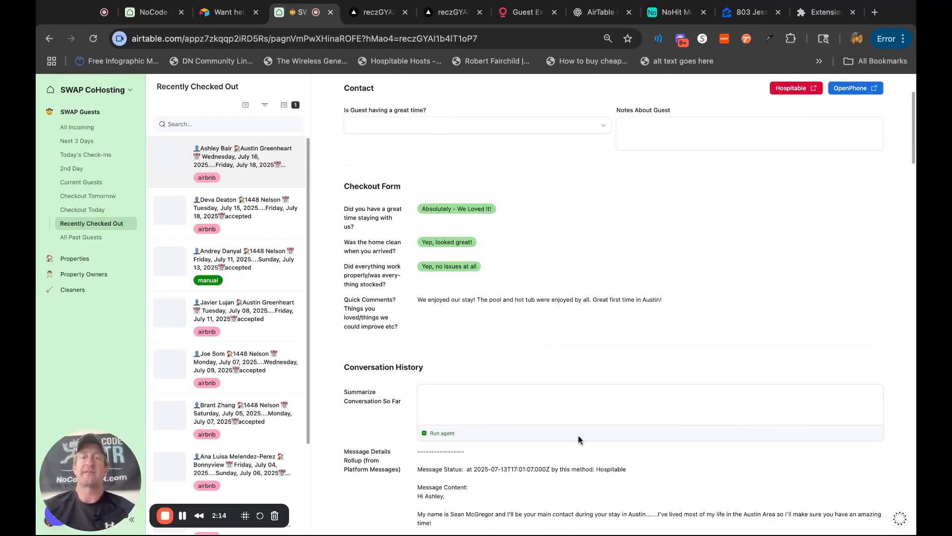
{"action": "scroll", "coordinate": [599, 314], "scroll_direction": "up", "scroll_amount": 3}
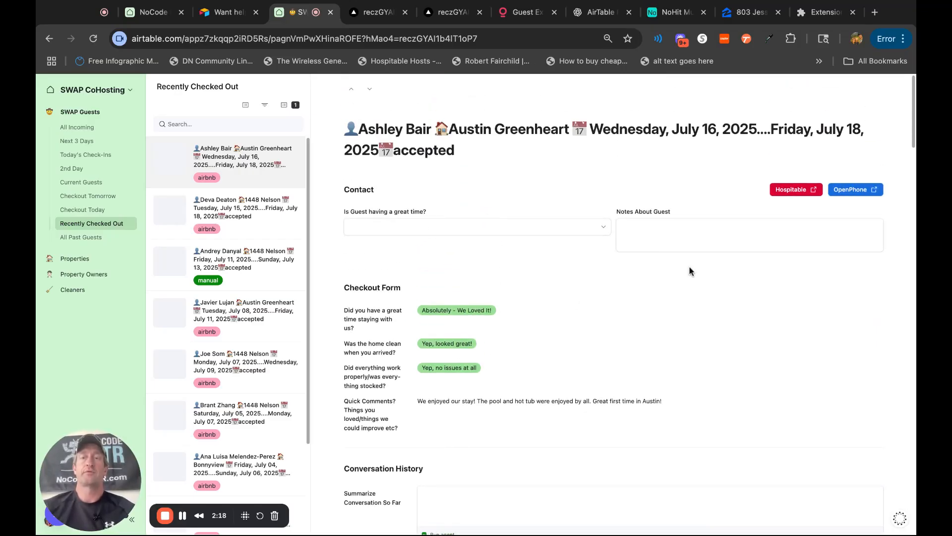
{"action": "left_click", "coordinate": [659, 236]}
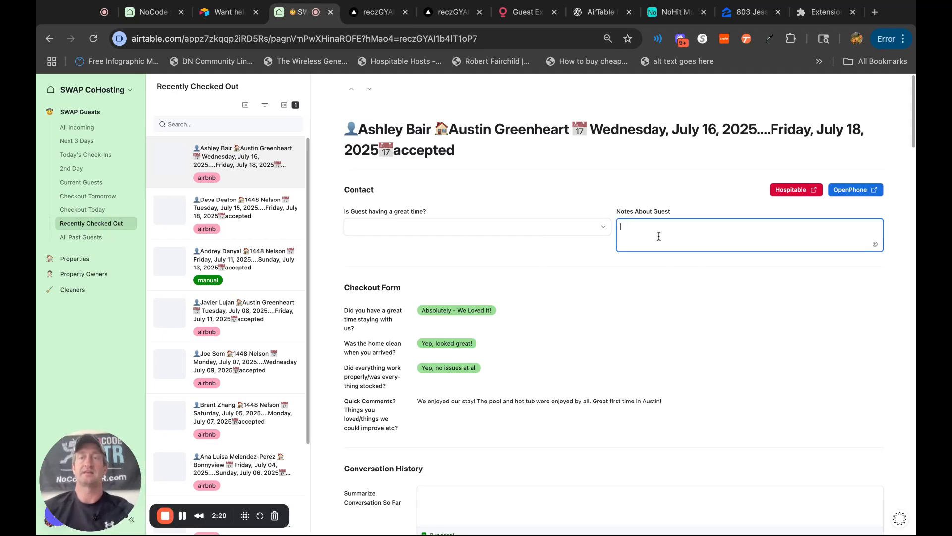
{"action": "type", "text": "Just left a 5* Review"}
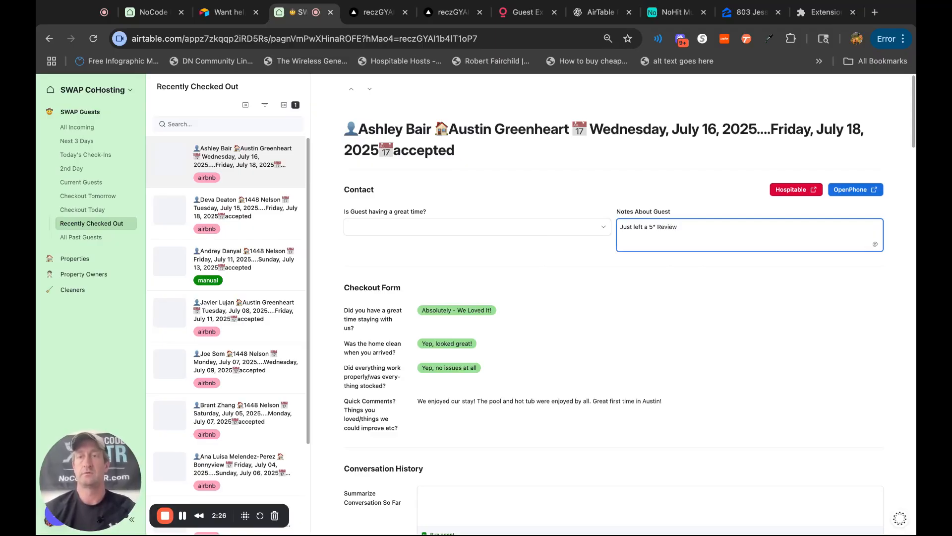
{"action": "type", "text": " for Ashley"}
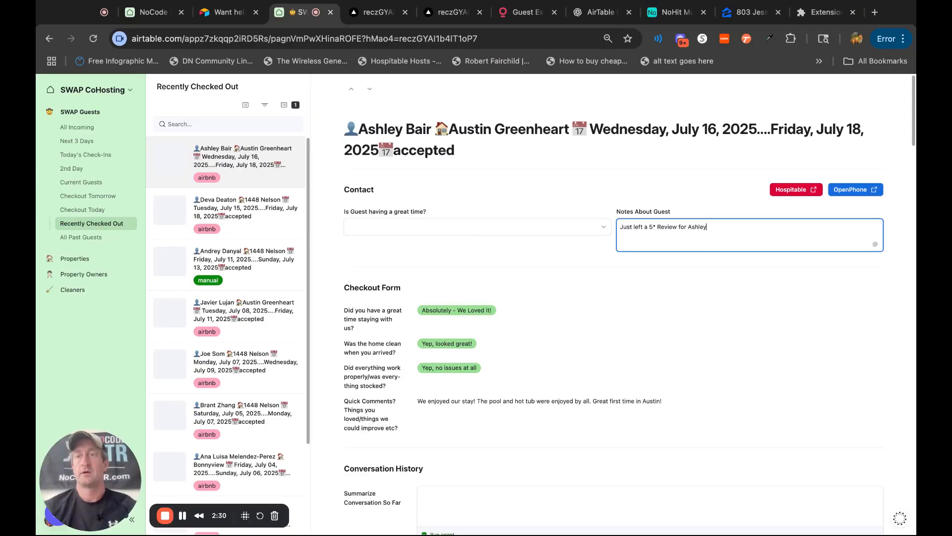
{"action": "left_click", "coordinate": [730, 273]}
Examine the record's Review section, including the overall rating, public review and Google review marketing snippet, alongside the message history.
{"action": "scroll", "coordinate": [729, 362], "scroll_direction": "down", "scroll_amount": 15}
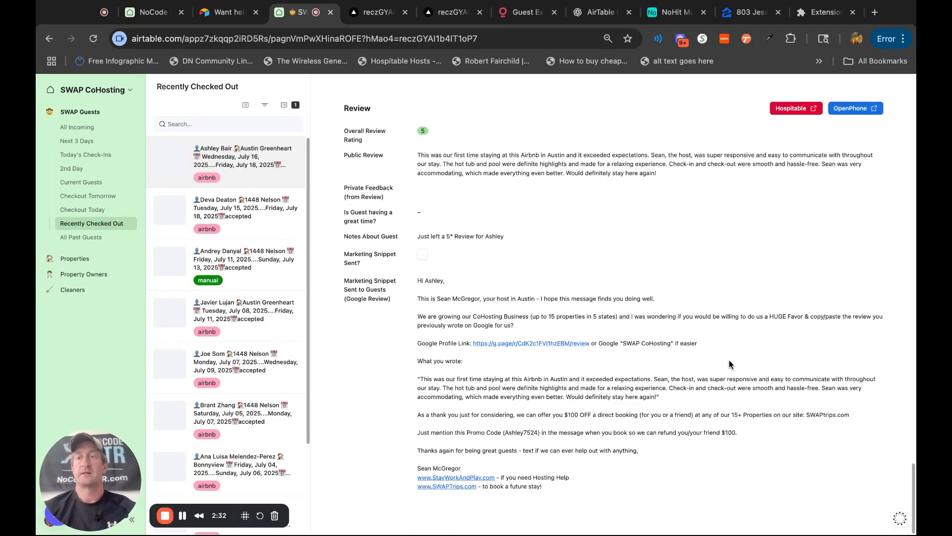
{"action": "scroll", "coordinate": [730, 364], "scroll_direction": "up", "scroll_amount": 5}
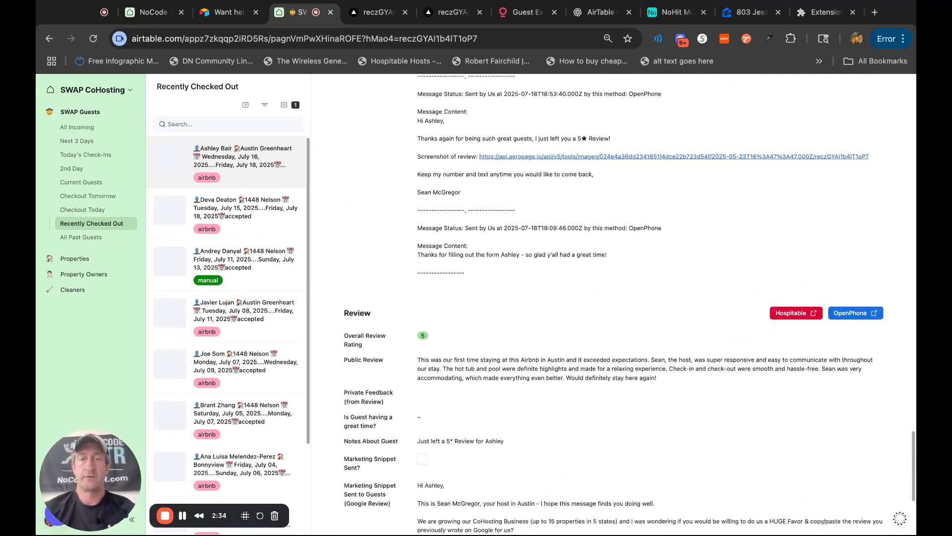
{"action": "scroll", "coordinate": [575, 366], "scroll_direction": "down", "scroll_amount": 2}
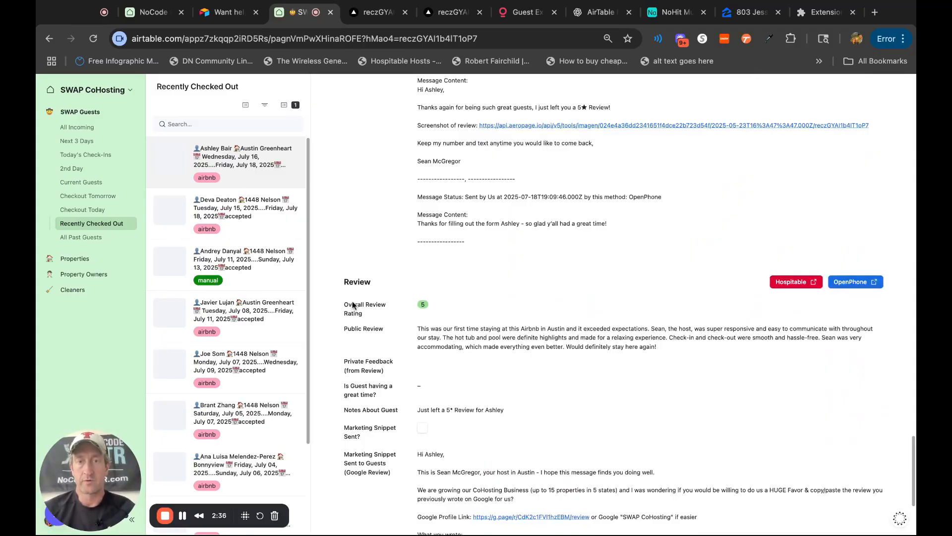
{"action": "left_click_drag", "start_coordinate": [416, 329], "coordinate": [546, 367]}
{"action": "left_click", "coordinate": [723, 347]}
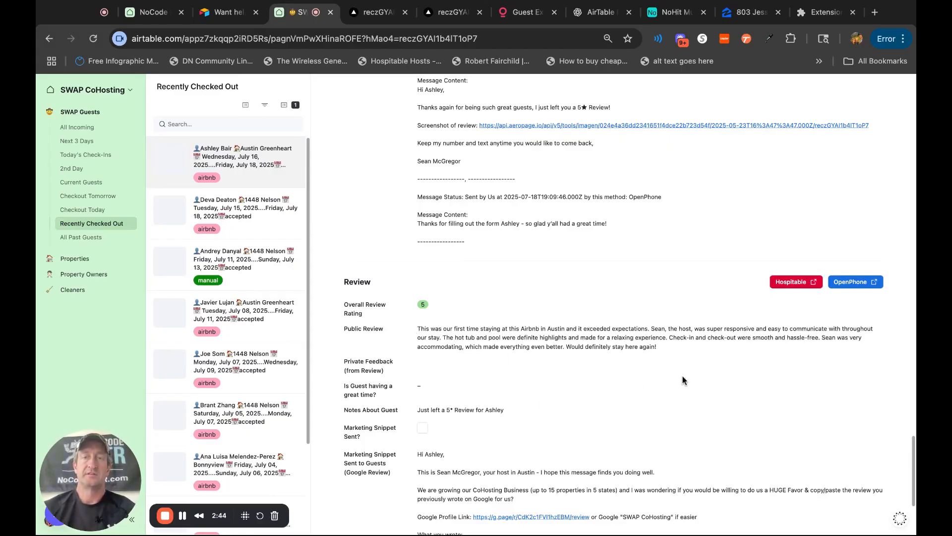
{"action": "scroll", "coordinate": [683, 380], "scroll_direction": "up", "scroll_amount": 15}
{"action": "scroll", "coordinate": [683, 380], "scroll_direction": "down", "scroll_amount": 15}
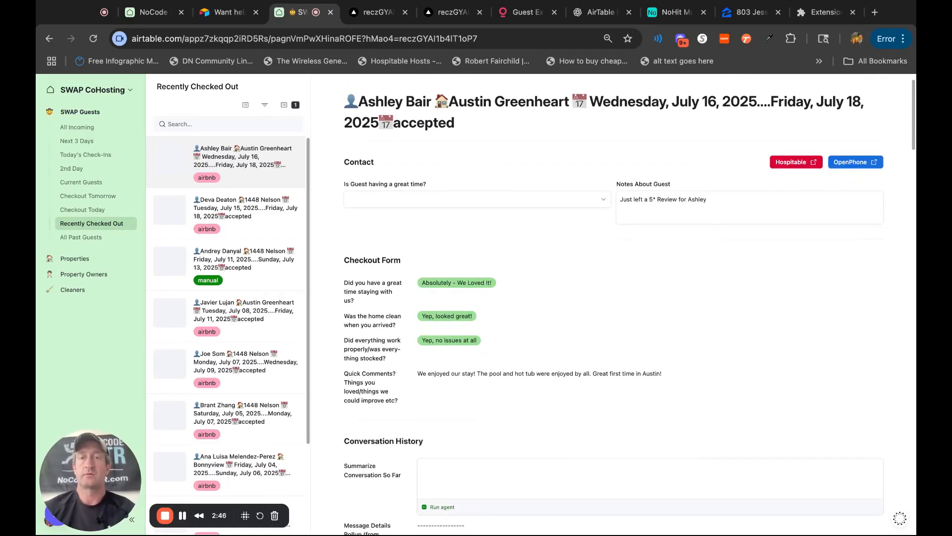
{"action": "scroll", "coordinate": [681, 208], "scroll_direction": "up", "scroll_amount": 15}
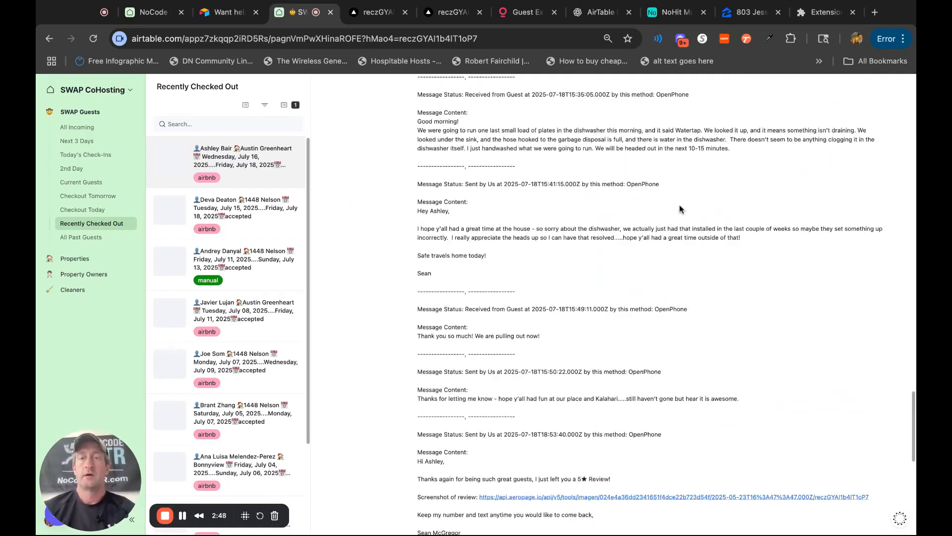
Examine the Google review marketing snippet in the guest's Review section and compare its quoted text with the Public Review.
{"action": "scroll", "coordinate": [643, 446], "scroll_direction": "down", "scroll_amount": 15}
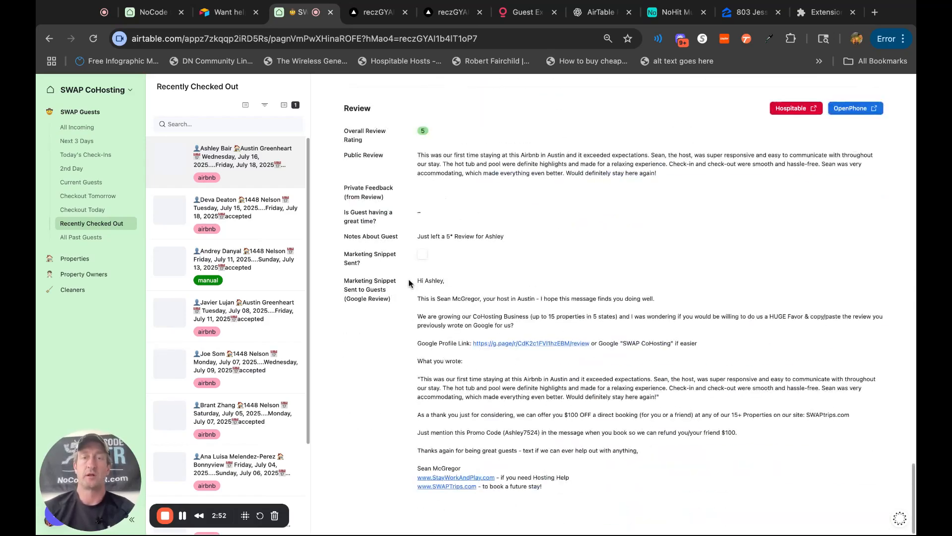
{"action": "left_click_drag", "start_coordinate": [416, 280], "coordinate": [851, 416]}
{"action": "left_click", "coordinate": [511, 407]}
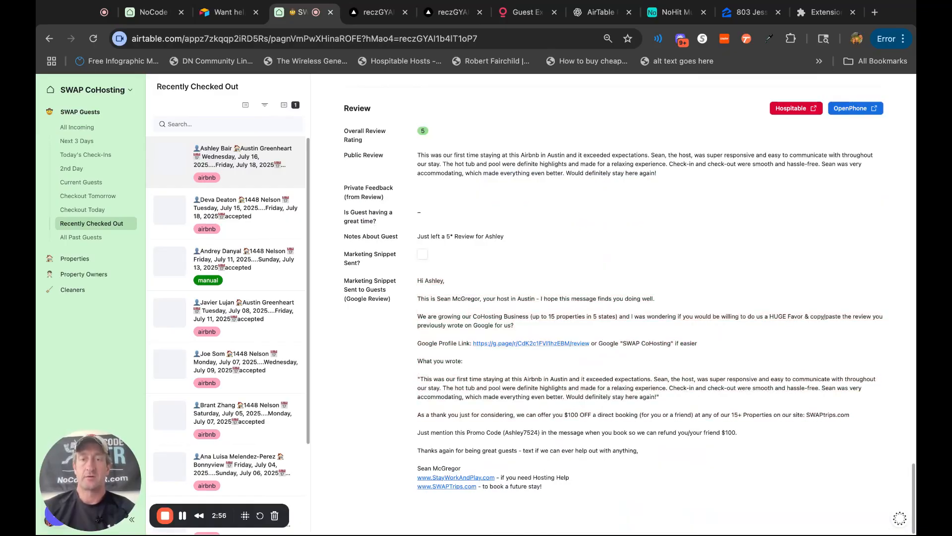
{"action": "left_click_drag", "start_coordinate": [671, 173], "coordinate": [418, 156]}
{"action": "left_click", "coordinate": [418, 155]}
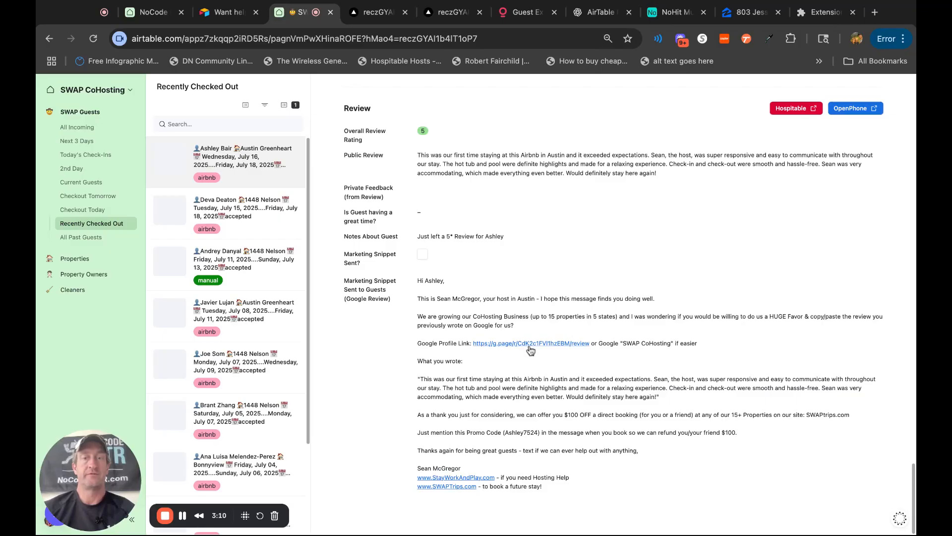
{"action": "left_click_drag", "start_coordinate": [418, 380], "coordinate": [692, 416]}
{"action": "left_click", "coordinate": [419, 380]}
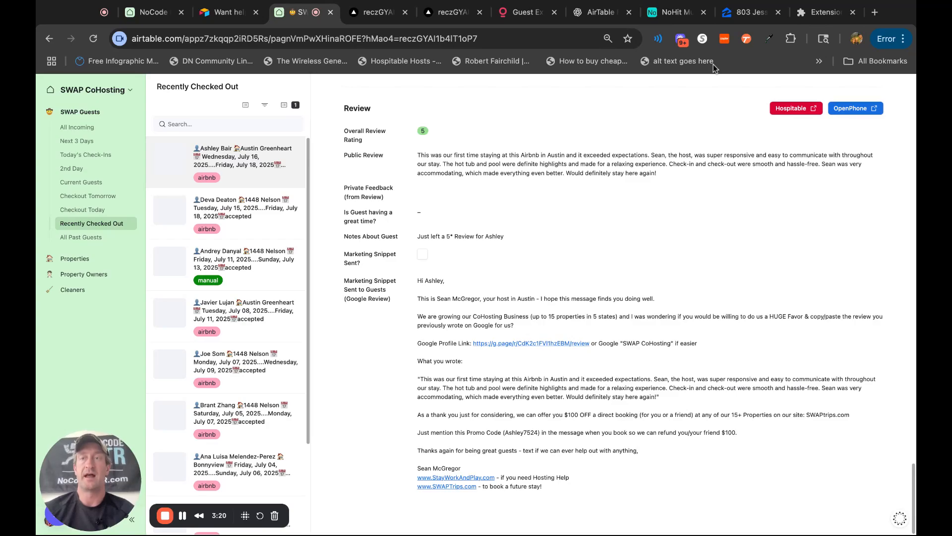
Run the Summarize Conversation So Far agent in the guest record's Conversation History section.
{"action": "scroll", "coordinate": [674, 329], "scroll_direction": "up", "scroll_amount": 15}
{"action": "scroll", "coordinate": [675, 328], "scroll_direction": "up", "scroll_amount": 7}
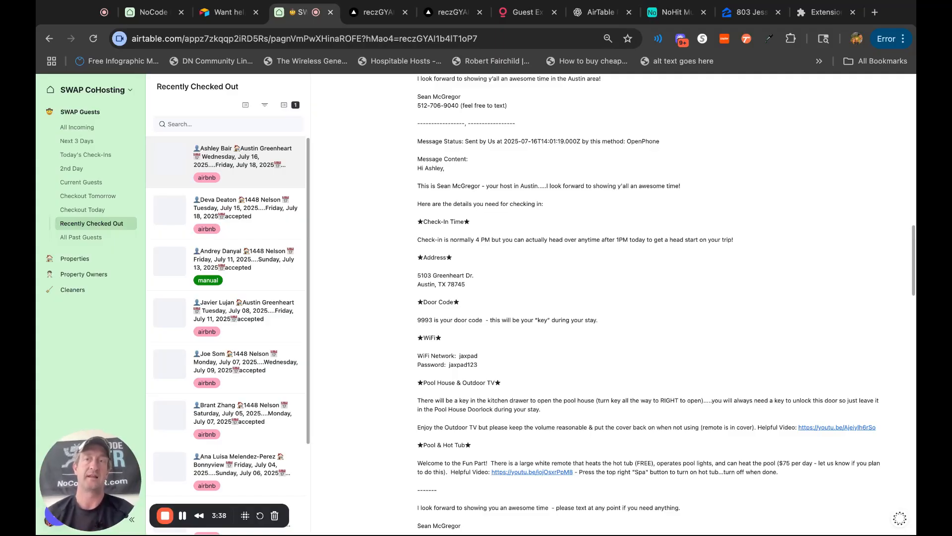
{"action": "scroll", "coordinate": [664, 303], "scroll_direction": "up", "scroll_amount": 10}
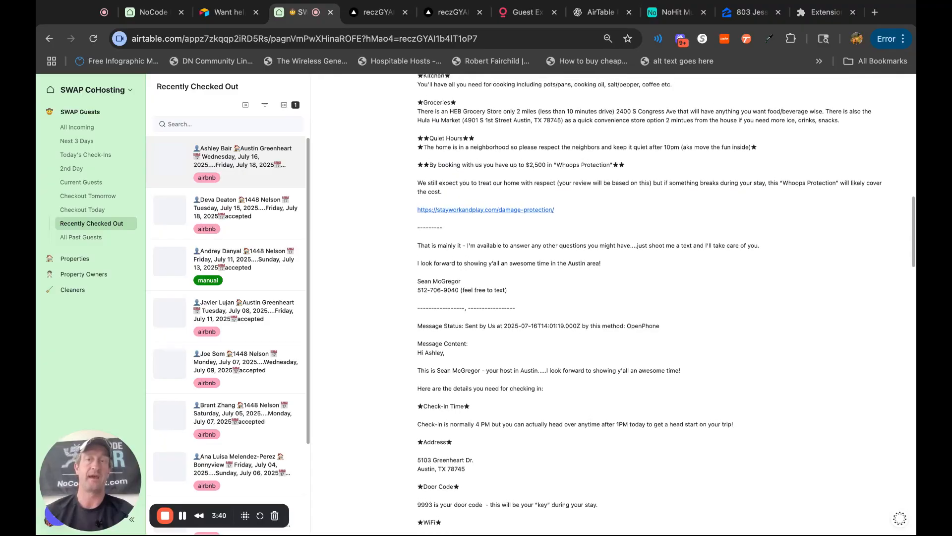
{"action": "scroll", "coordinate": [650, 305], "scroll_direction": "up", "scroll_amount": 6}
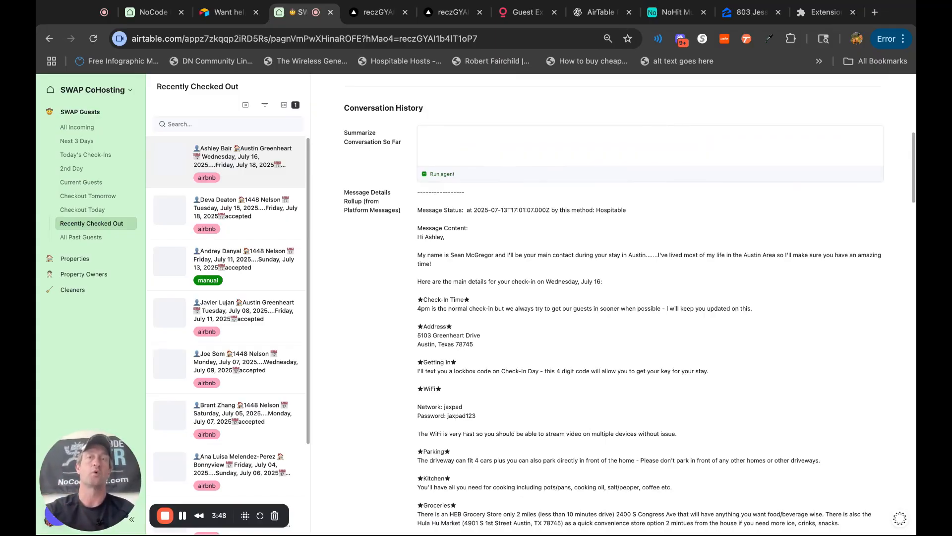
{"action": "scroll", "coordinate": [649, 305], "scroll_direction": "up", "scroll_amount": 2}
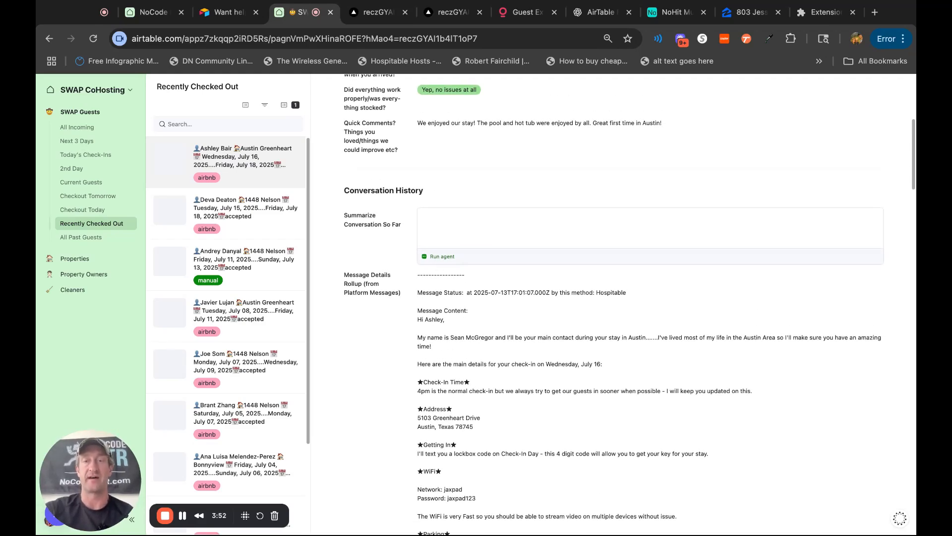
{"action": "left_click", "coordinate": [442, 257]}
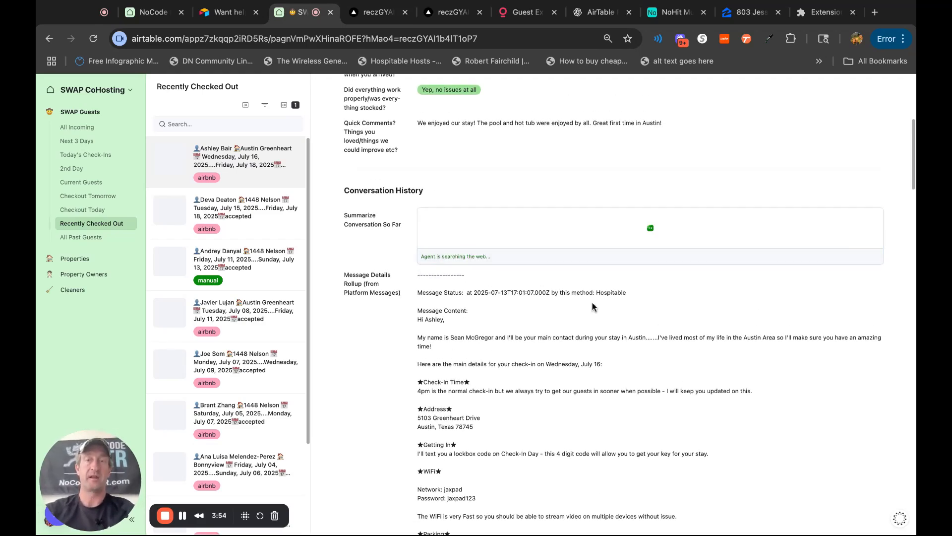
Read the AI summary in Notes About Guest, including the dishwasher issue, its date heading and the original notes.
{"action": "scroll", "coordinate": [769, 229], "scroll_direction": "up", "scroll_amount": 5}
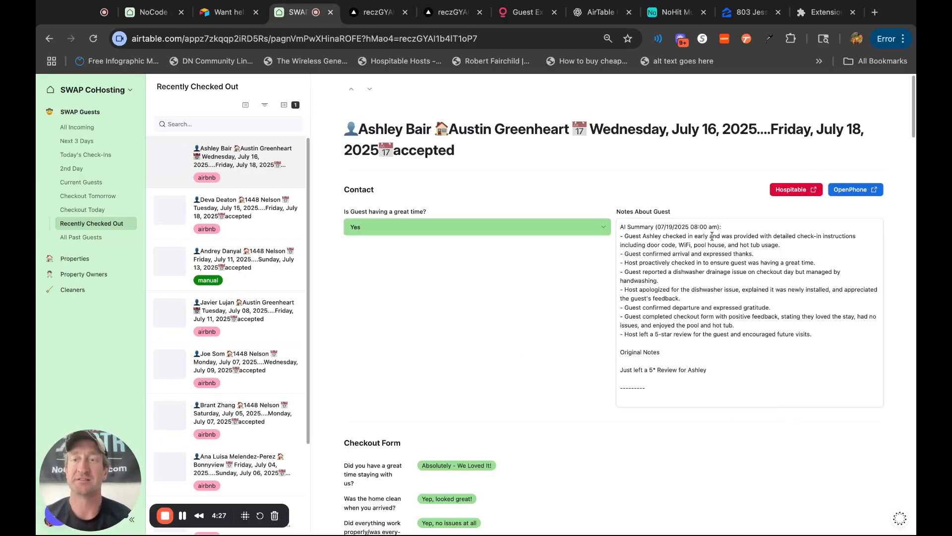
{"action": "left_click", "coordinate": [622, 228]}
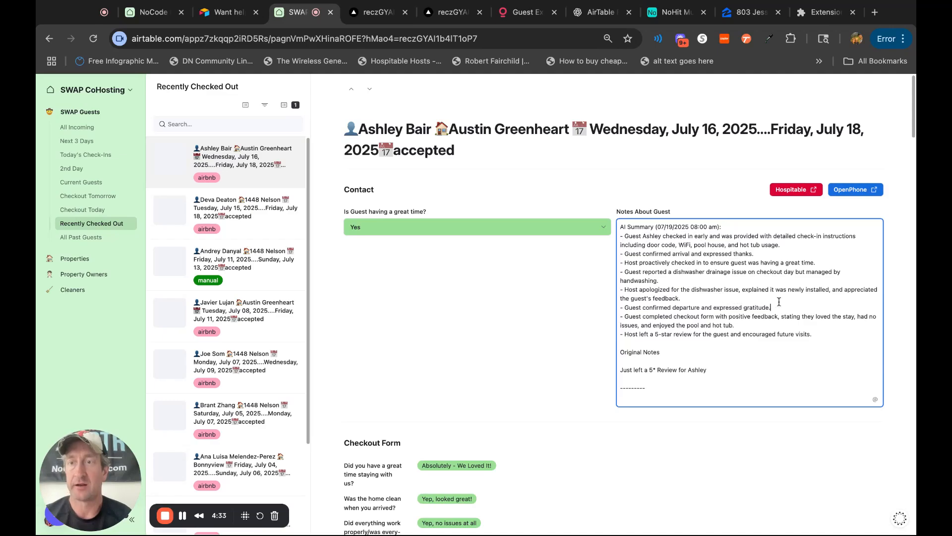
{"action": "left_click_drag", "start_coordinate": [638, 273], "coordinate": [660, 280]}
{"action": "left_click", "coordinate": [661, 280]}
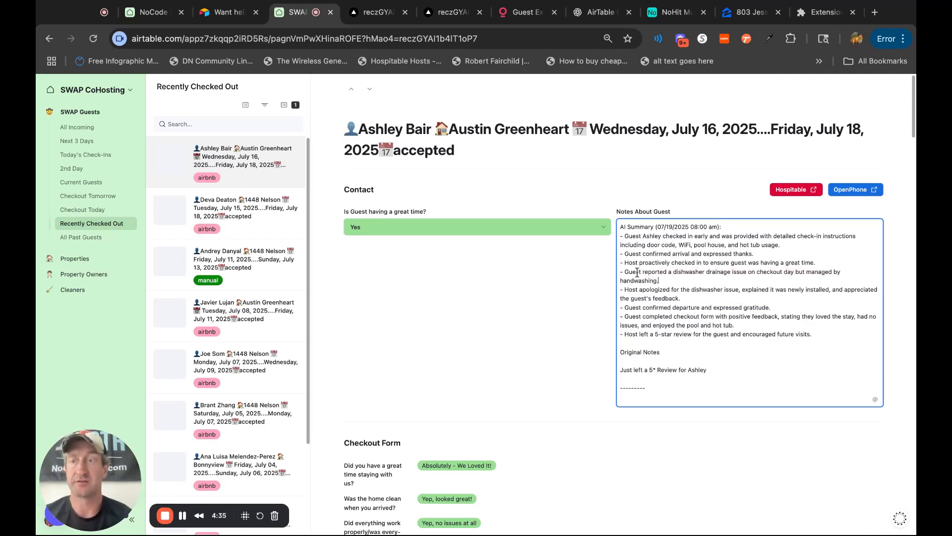
{"action": "triple_click", "coordinate": [701, 299]}
{"action": "left_click", "coordinate": [700, 299]}
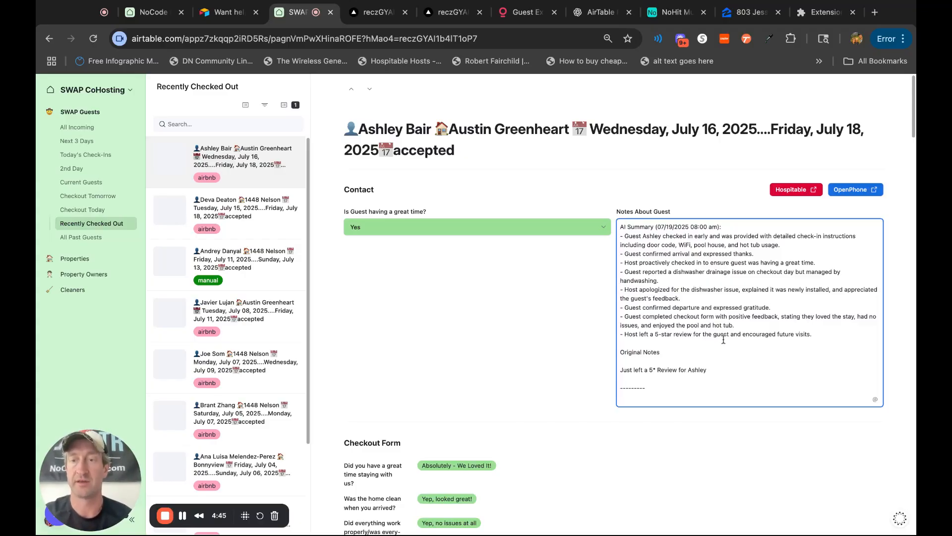
{"action": "triple_click", "coordinate": [620, 228]}
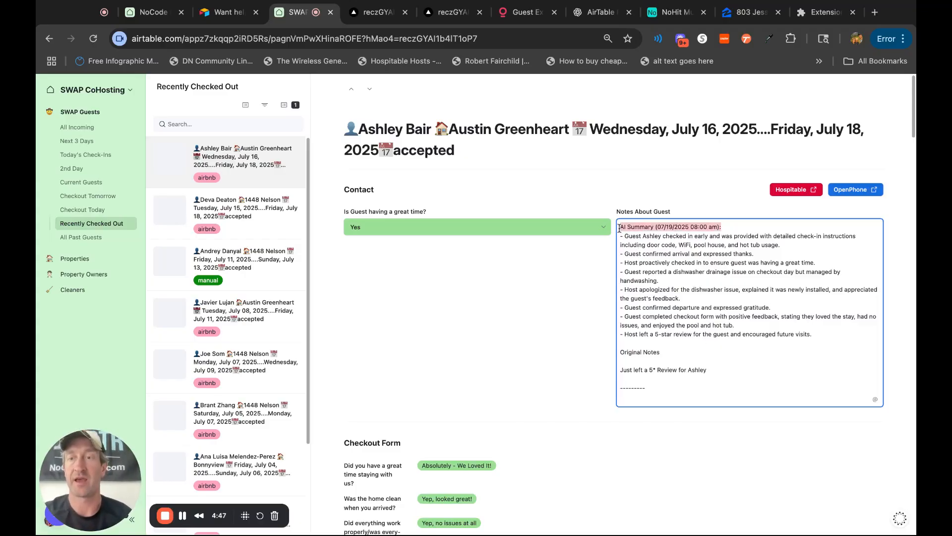
{"action": "left_click", "coordinate": [619, 228]}
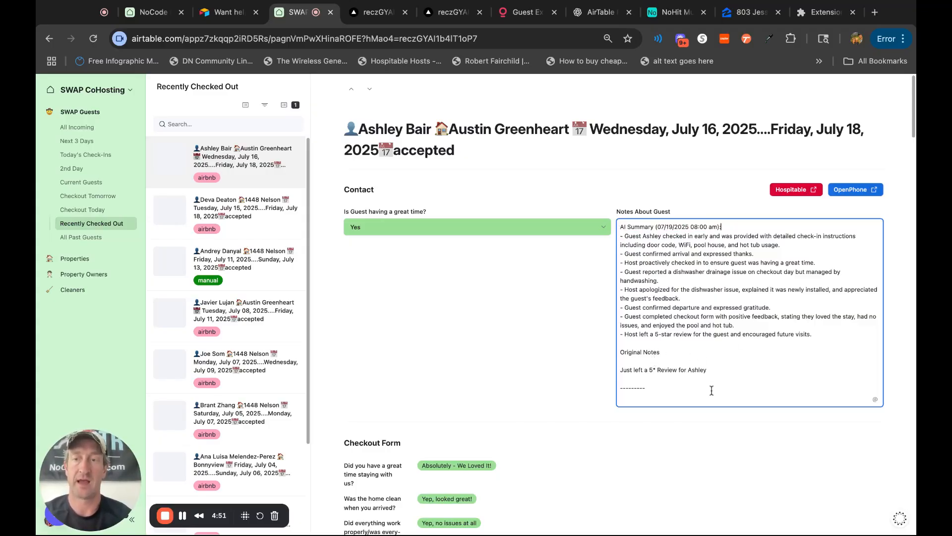
Compare the guest's Checkout Form answers and the generated conversation summary with the notes in the Contact section.
{"action": "left_click", "coordinate": [554, 374]}
{"action": "scroll", "coordinate": [551, 369], "scroll_direction": "down", "scroll_amount": 4}
{"action": "scroll", "coordinate": [551, 369], "scroll_direction": "up", "scroll_amount": 3}
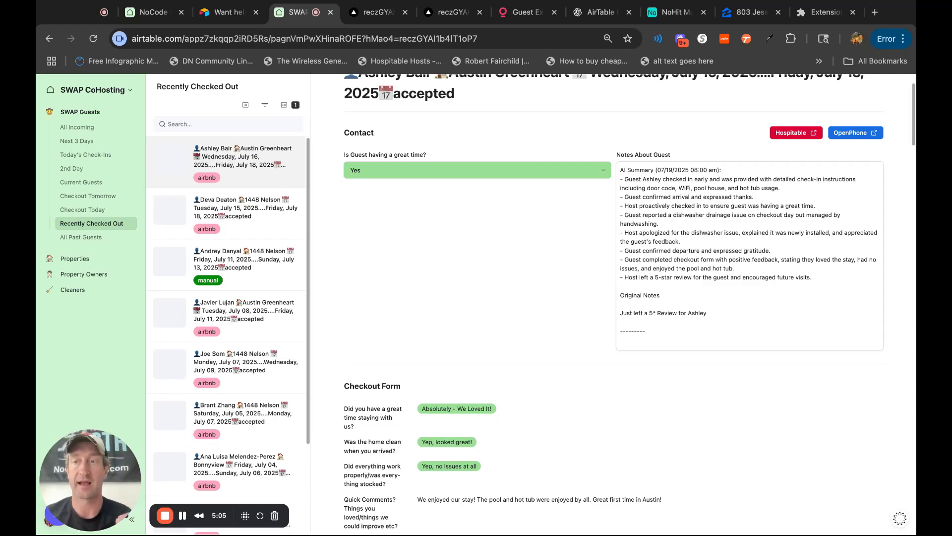
{"action": "scroll", "coordinate": [687, 374], "scroll_direction": "down", "scroll_amount": 3}
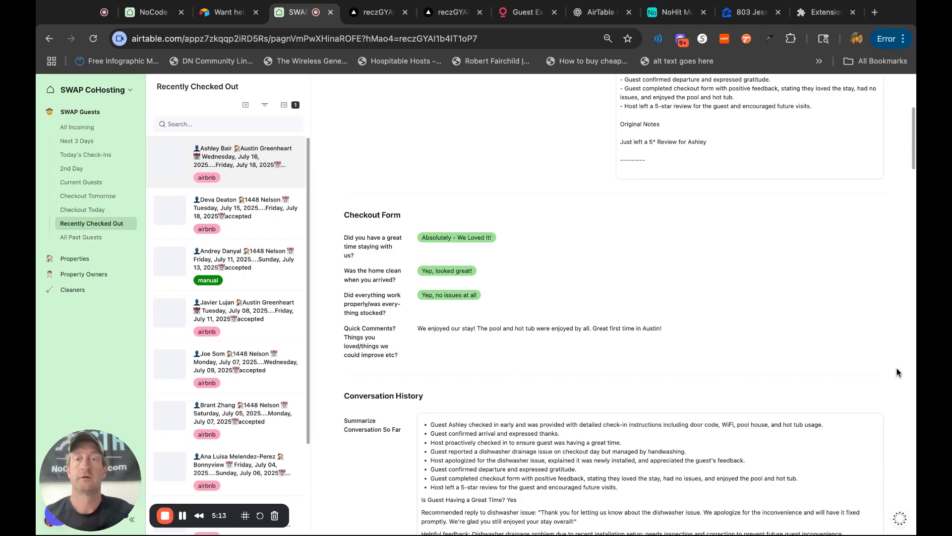
{"action": "scroll", "coordinate": [577, 296], "scroll_direction": "up", "scroll_amount": 5}
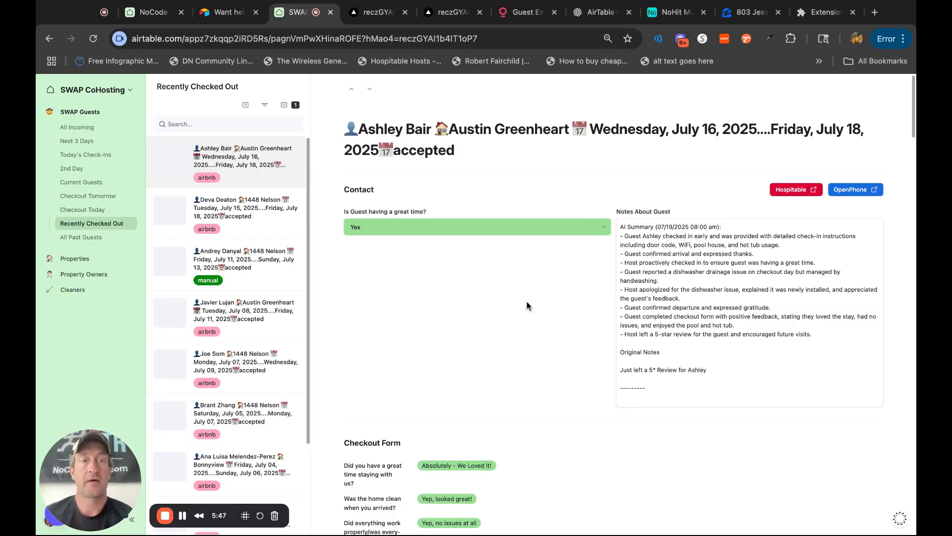
Switch from the interface to the base data and compare the original and enhanced photos of record 109 in the Photos table.
{"action": "left_click", "coordinate": [131, 91]}
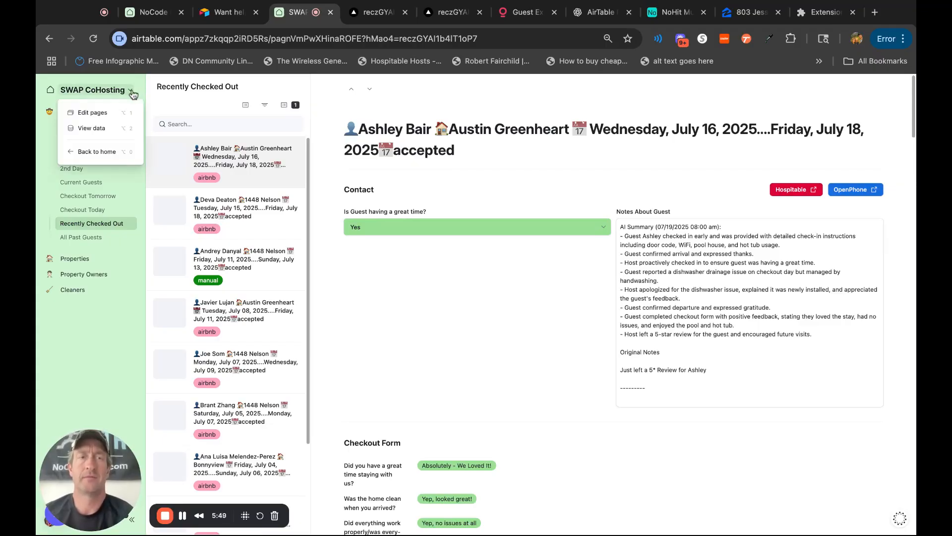
{"action": "left_click", "coordinate": [103, 128]}
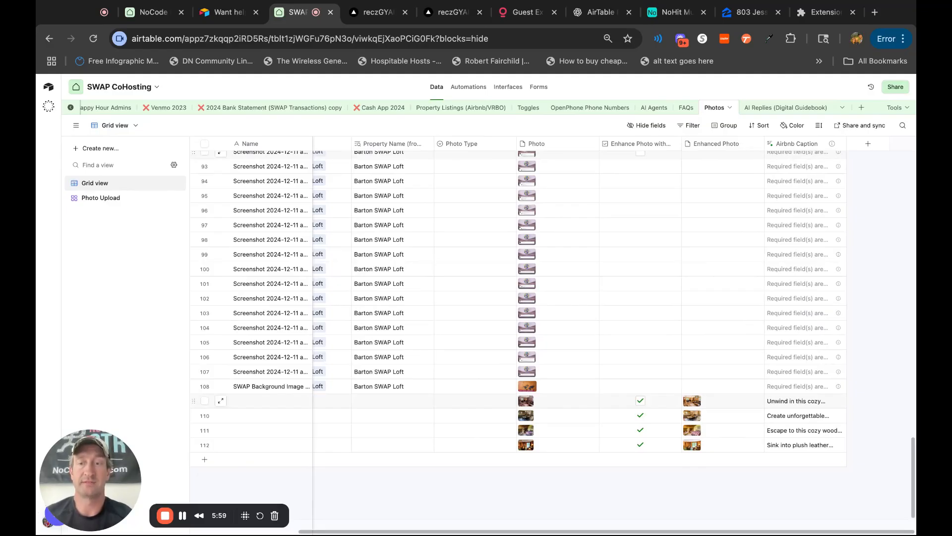
{"action": "left_click", "coordinate": [526, 401]}
{"action": "left_click", "coordinate": [527, 401]}
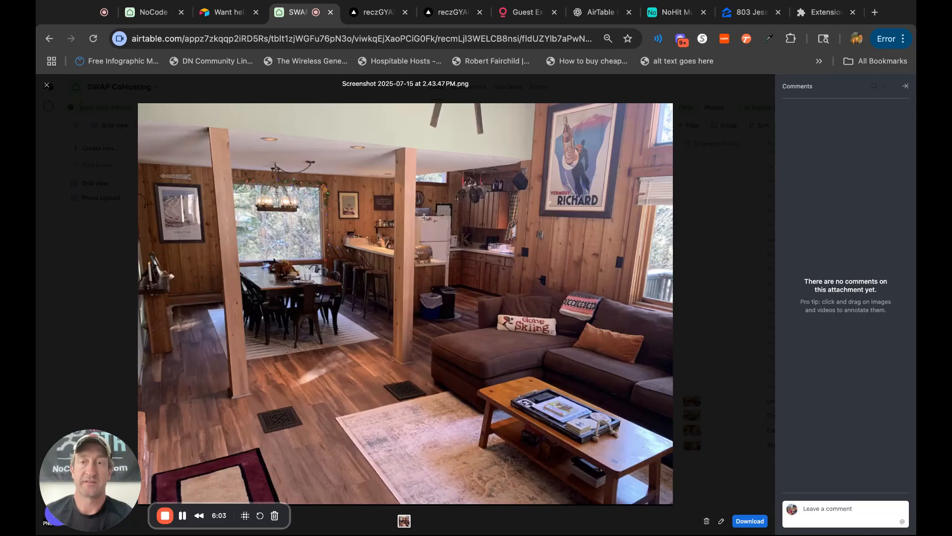
{"action": "left_click", "coordinate": [48, 87]}
{"action": "left_click", "coordinate": [691, 402]}
{"action": "left_click", "coordinate": [690, 400]}
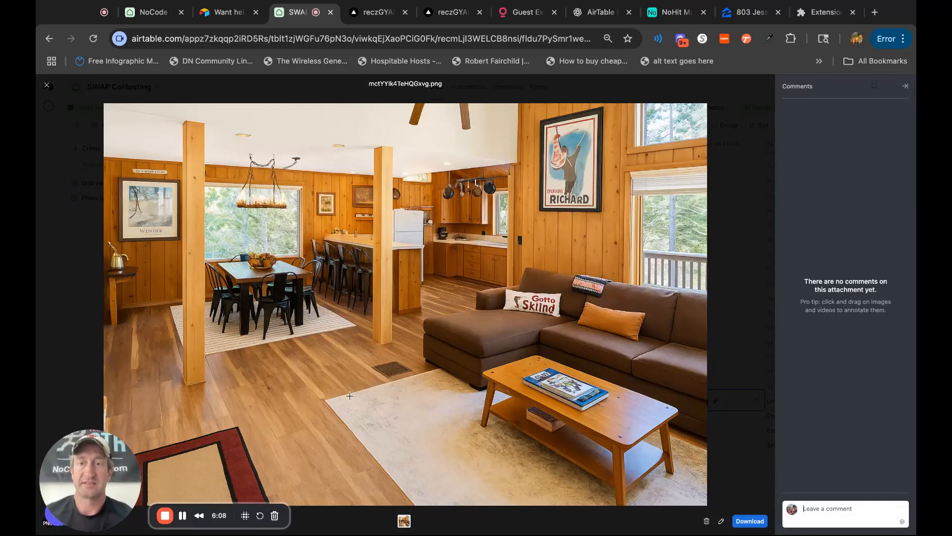
{"action": "left_click", "coordinate": [47, 90]}
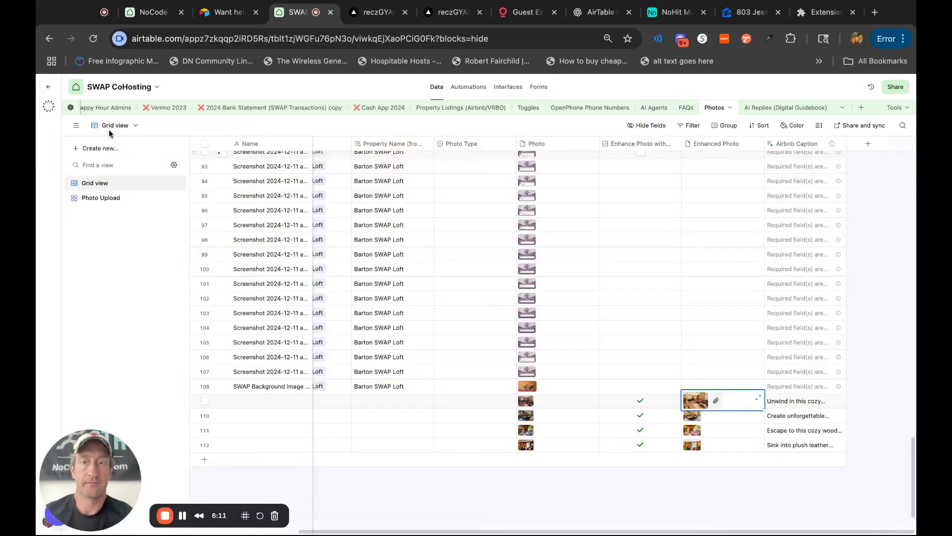
Add a record to the Photos table, upload the dining and living area screenshot from local files, and enable its photo enhancement checkbox.
{"action": "left_click", "coordinate": [530, 461]}
{"action": "left_click", "coordinate": [528, 460]}
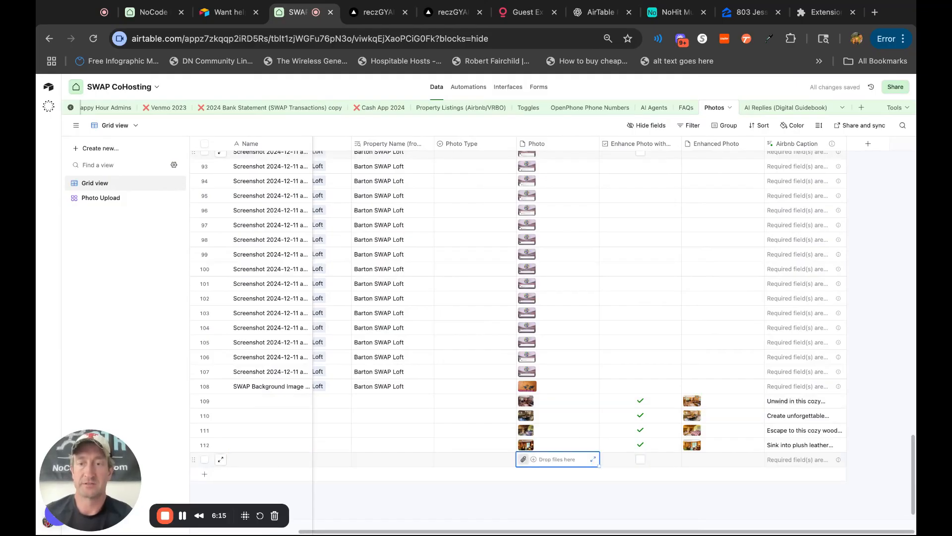
{"action": "left_click", "coordinate": [524, 459]}
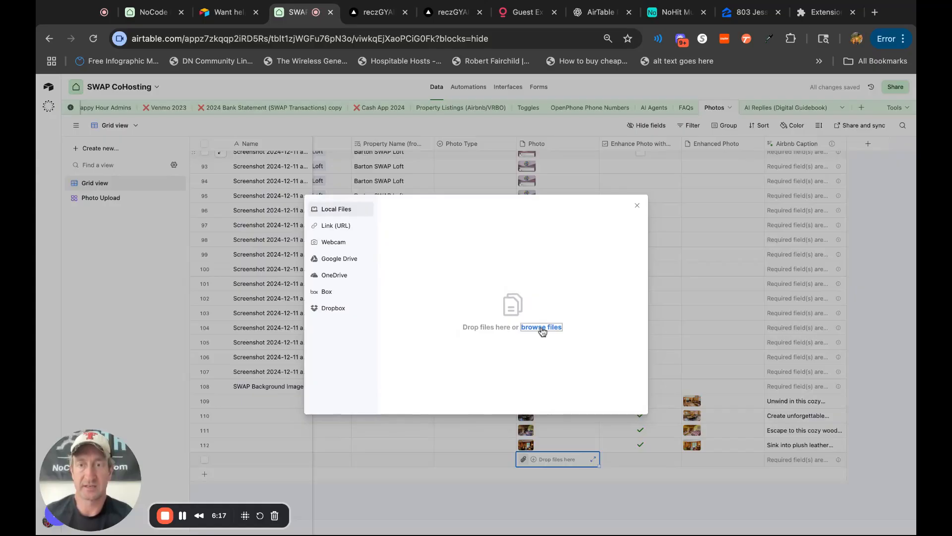
{"action": "left_click", "coordinate": [542, 328]}
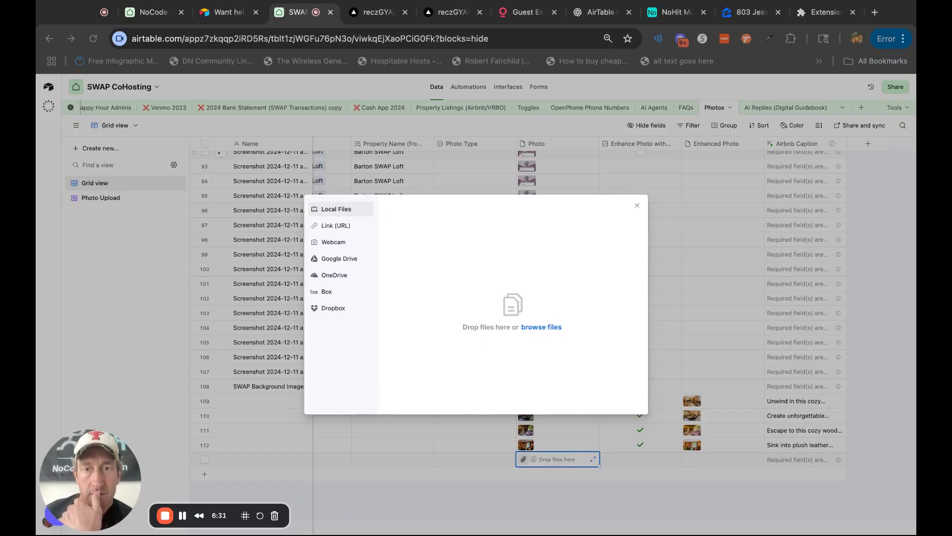
{"action": "left_click", "coordinate": [541, 326]}
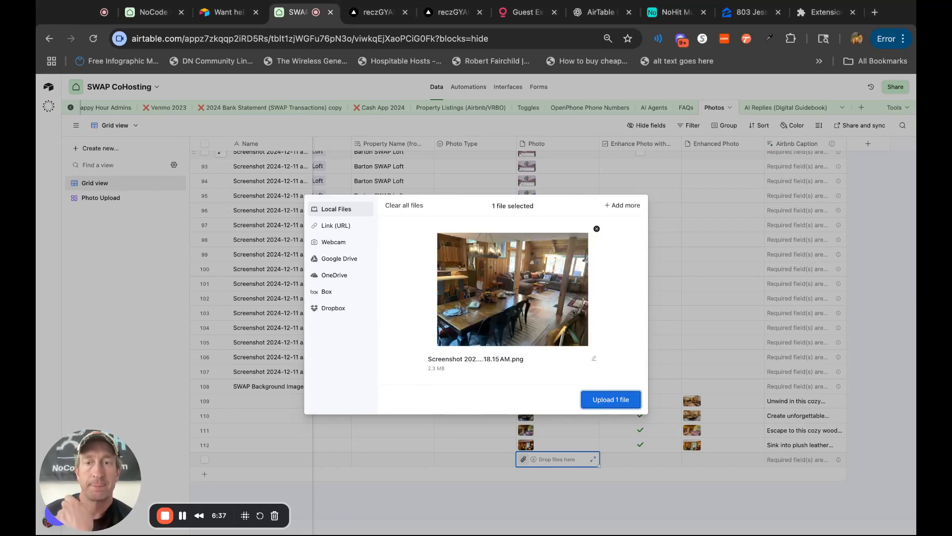
{"action": "left_click", "coordinate": [620, 402]}
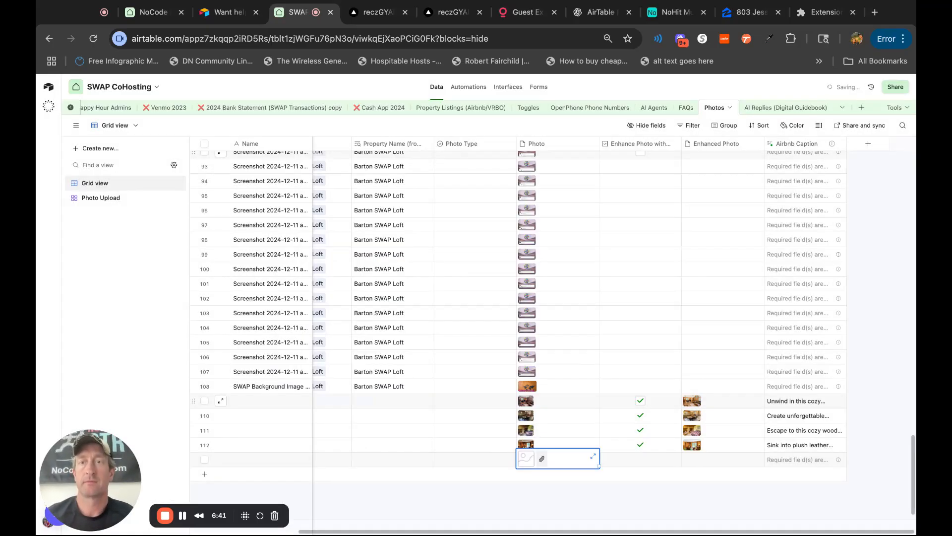
{"action": "left_click", "coordinate": [614, 499]}
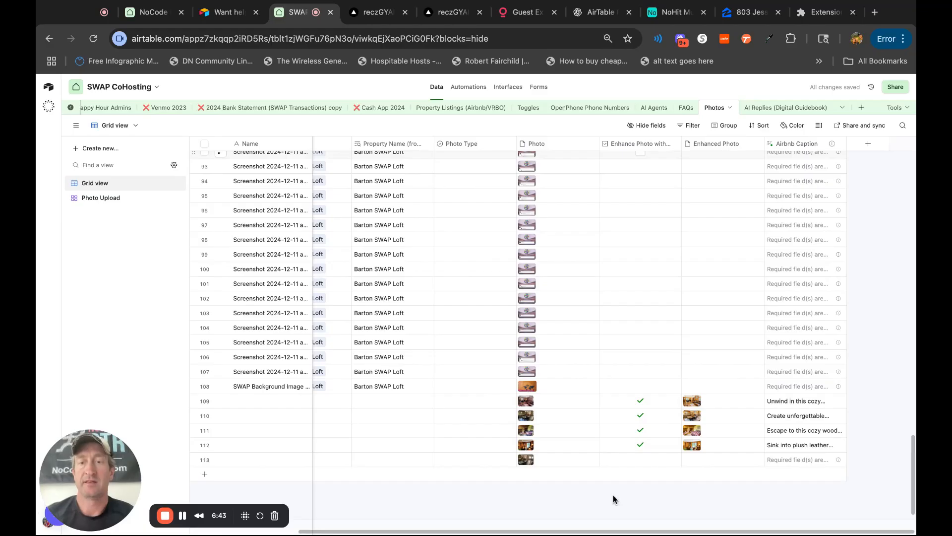
{"action": "left_click", "coordinate": [640, 460]}
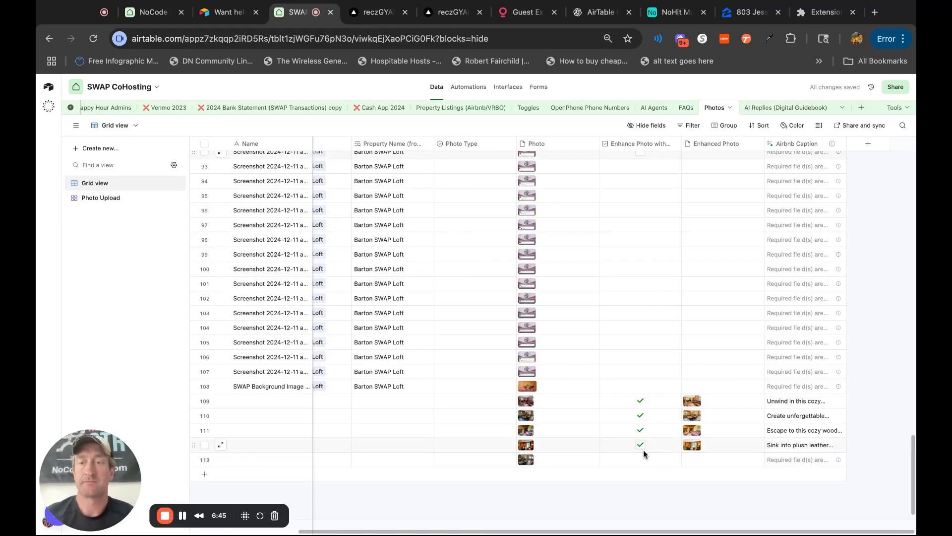
Set the Airbnb Caption field agent's model to GPT-4.1 mini, review its custom instructions, and save the field.
{"action": "double_click", "coordinate": [798, 143]}
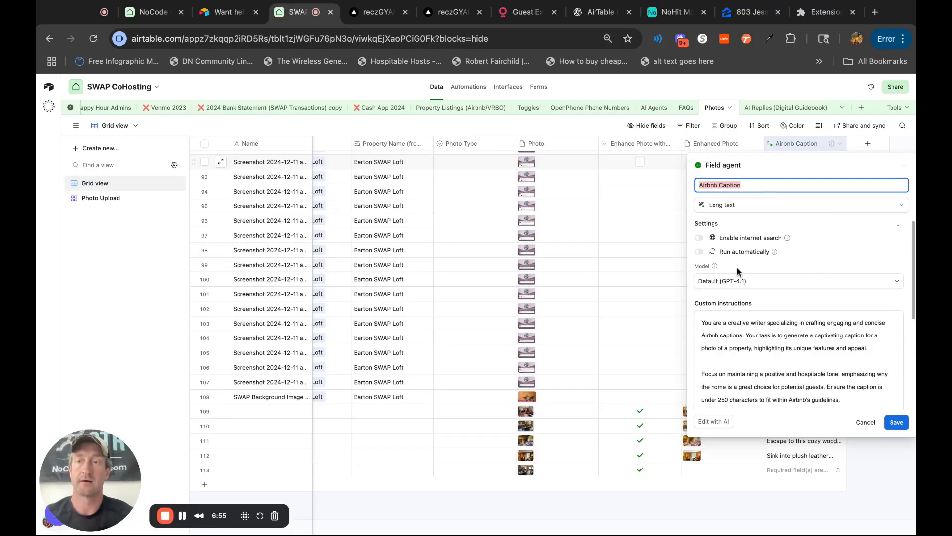
{"action": "left_click", "coordinate": [830, 286]}
{"action": "left_click", "coordinate": [830, 288]}
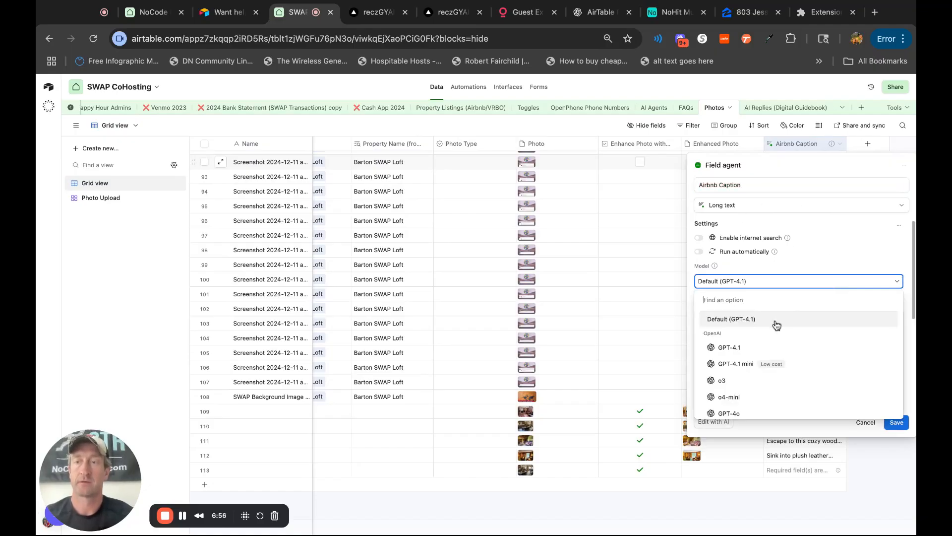
{"action": "left_click", "coordinate": [766, 369]}
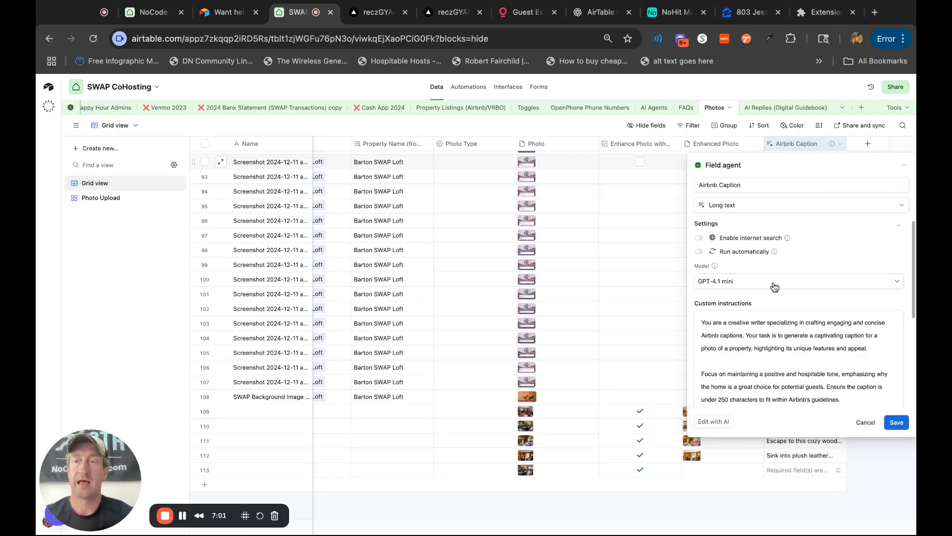
{"action": "scroll", "coordinate": [800, 356], "scroll_direction": "down", "scroll_amount": 1}
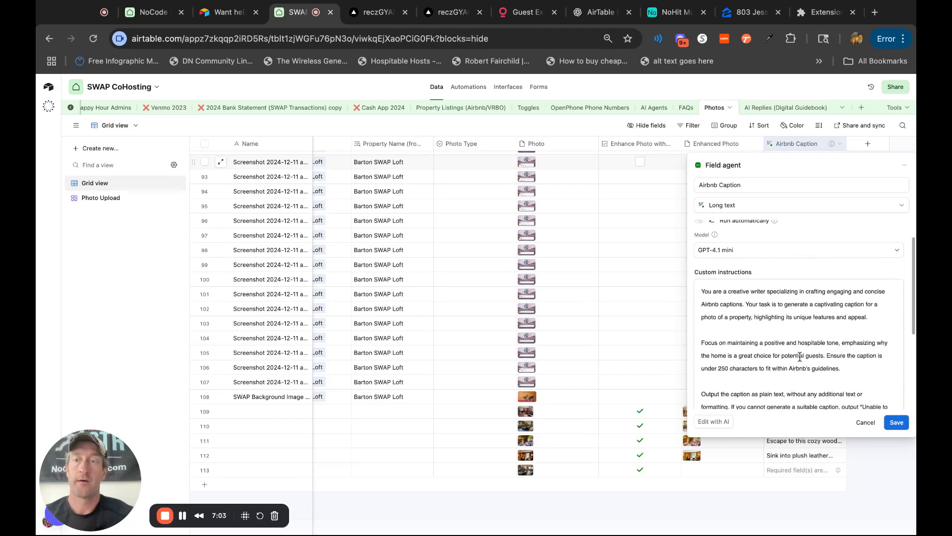
{"action": "scroll", "coordinate": [800, 356], "scroll_direction": "down", "scroll_amount": 2}
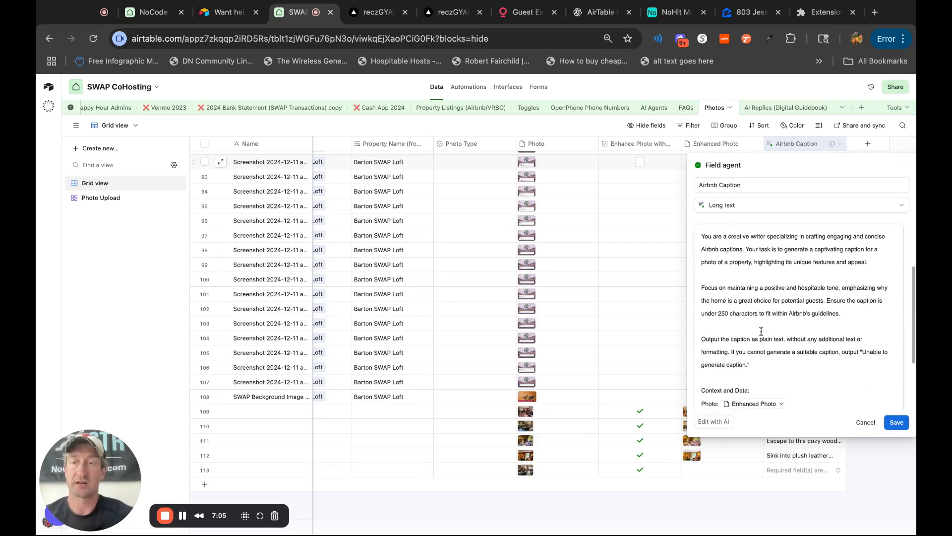
{"action": "scroll", "coordinate": [755, 329], "scroll_direction": "down", "scroll_amount": 3}
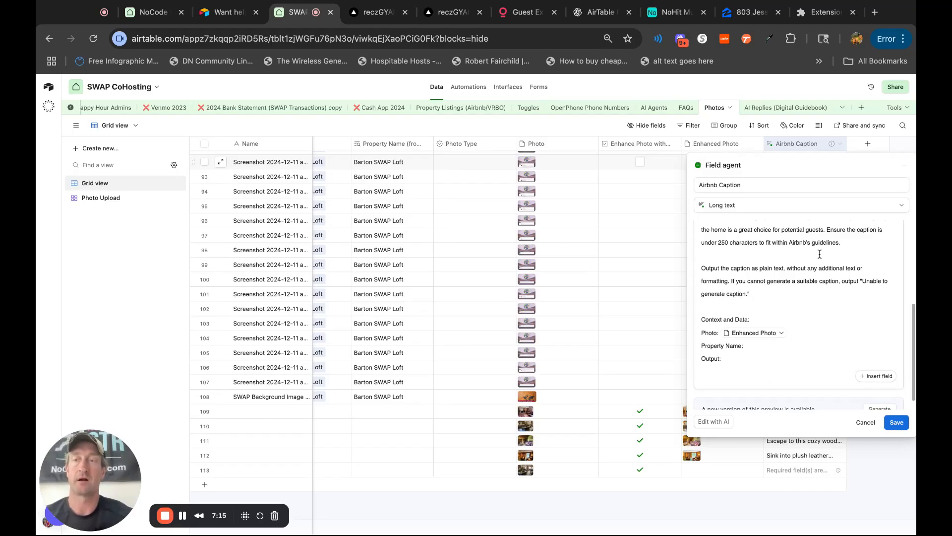
{"action": "left_click", "coordinate": [897, 423]}
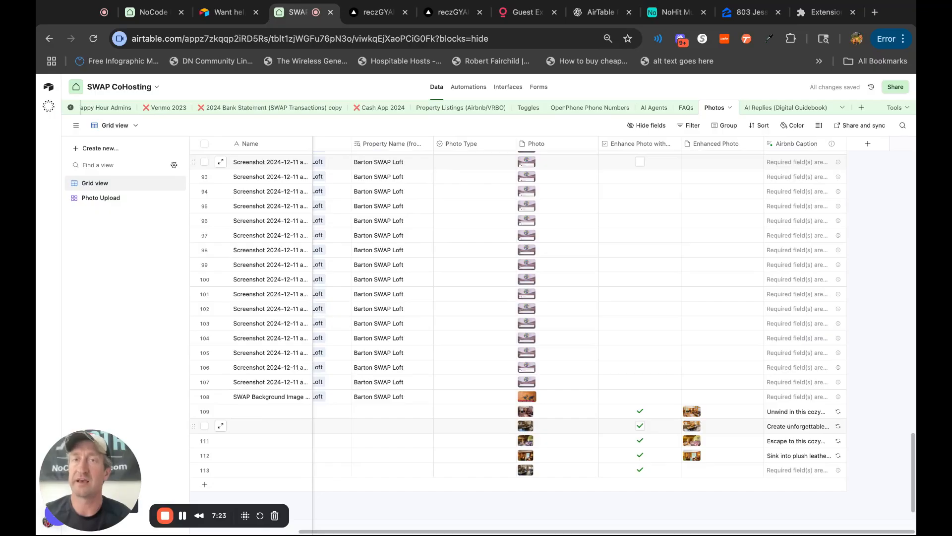
Expand and read the full Airbnb caption generated for record 110.
{"action": "left_click", "coordinate": [801, 432]}
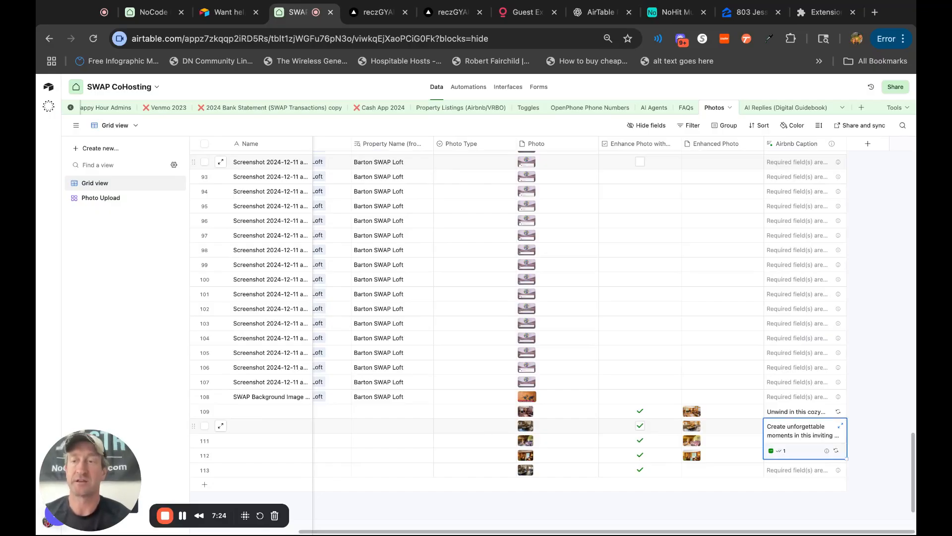
{"action": "left_click", "coordinate": [840, 428]}
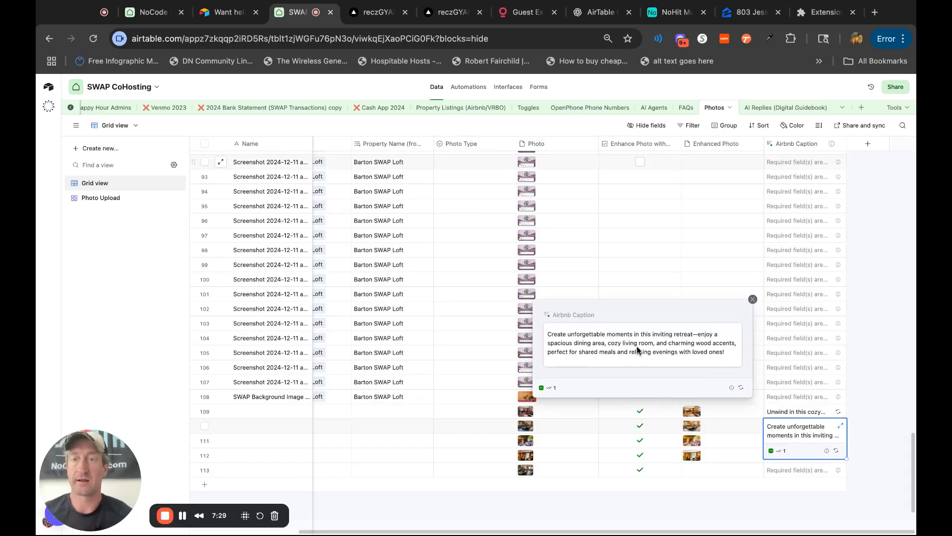
{"action": "left_click", "coordinate": [753, 300]}
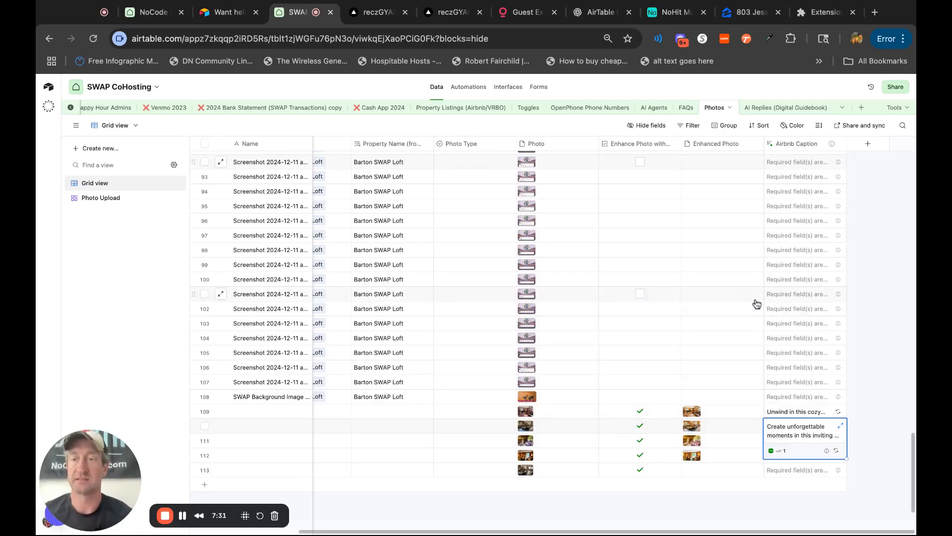
Compare the enhanced dining area photo of record 110 with its original photo at full size.
{"action": "left_click", "coordinate": [693, 428]}
{"action": "left_click", "coordinate": [692, 429]}
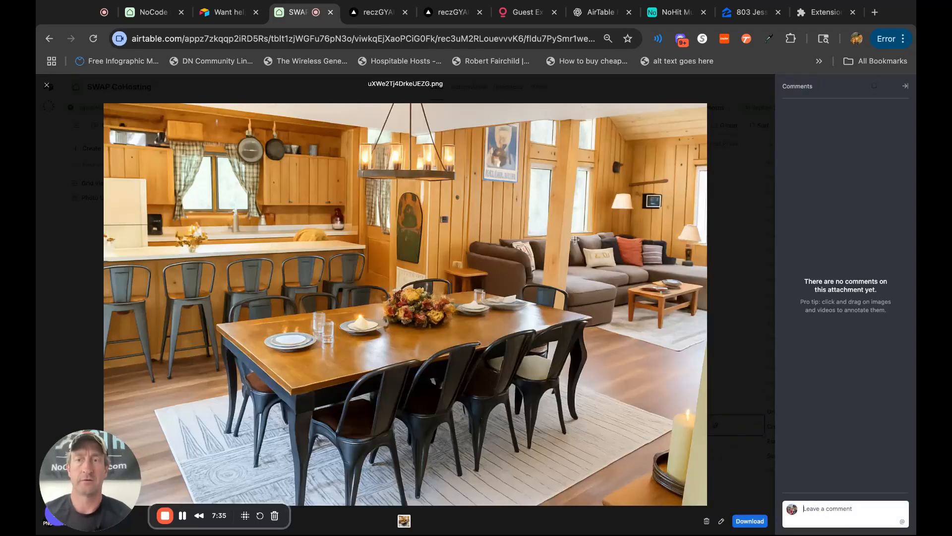
{"action": "left_click", "coordinate": [47, 85]}
{"action": "left_click", "coordinate": [520, 423]}
{"action": "left_click", "coordinate": [520, 423]}
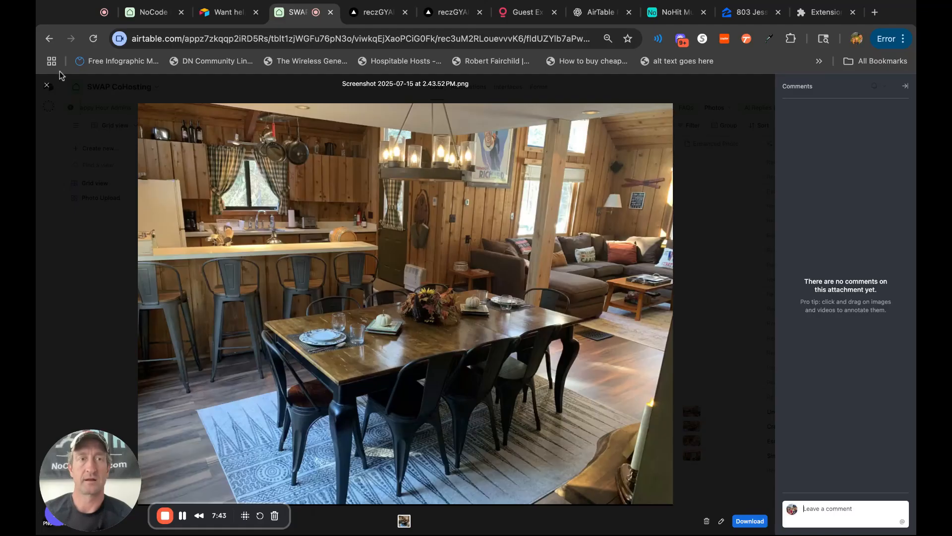
{"action": "left_click", "coordinate": [47, 88]}
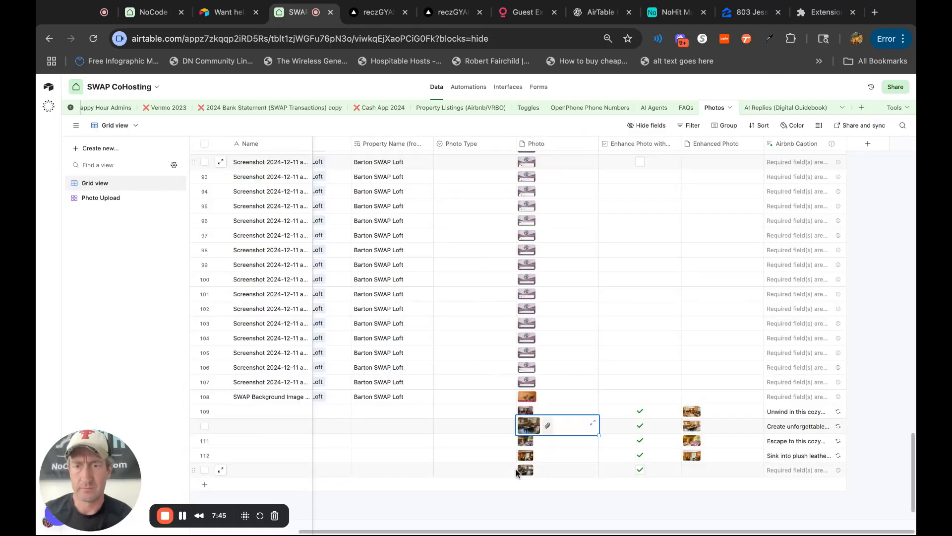
Compare the newly uploaded original photo of record 113 with the original photo of record 110.
{"action": "double_click", "coordinate": [526, 469]}
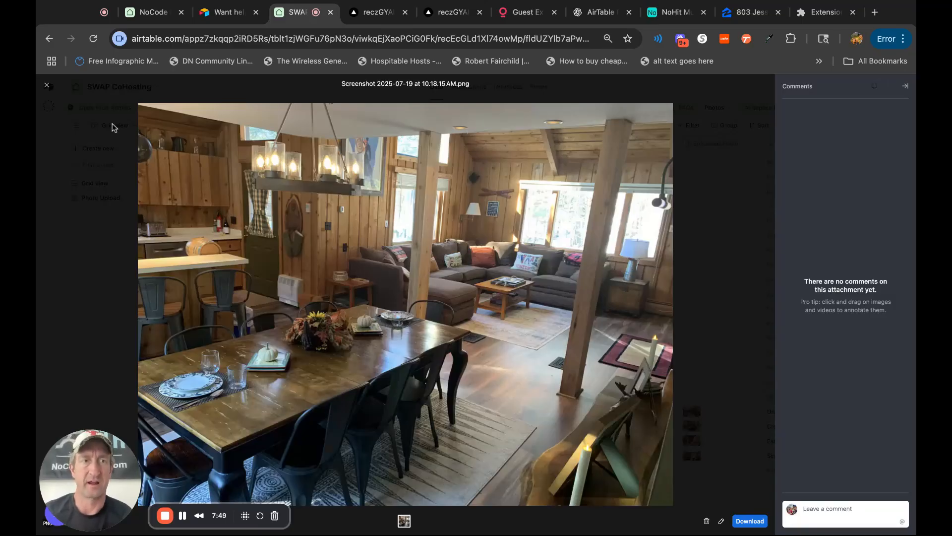
{"action": "left_click", "coordinate": [47, 87]}
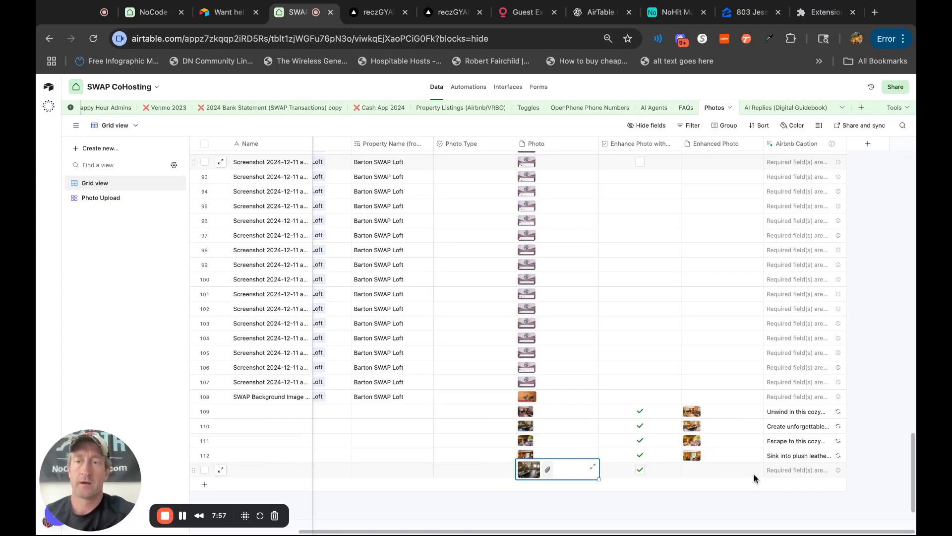
{"action": "double_click", "coordinate": [524, 428]}
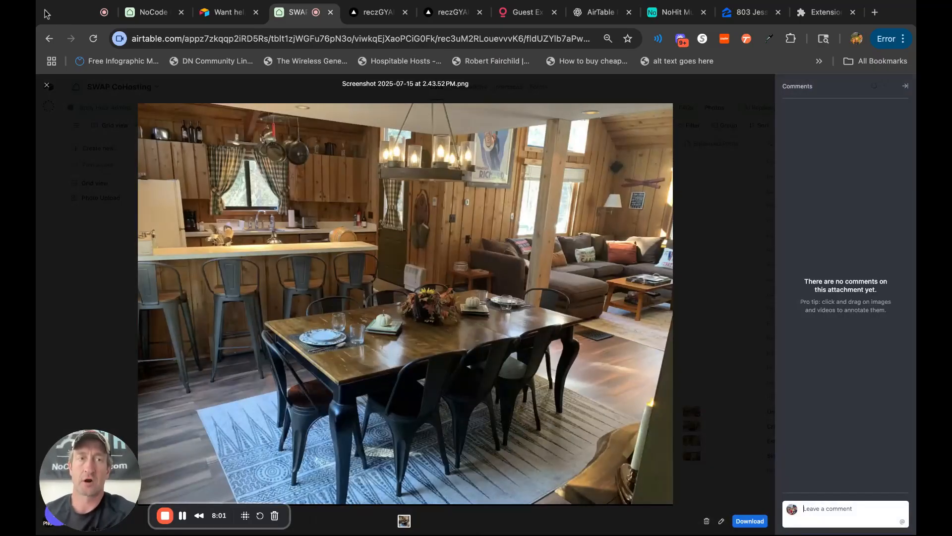
{"action": "left_click", "coordinate": [49, 84]}
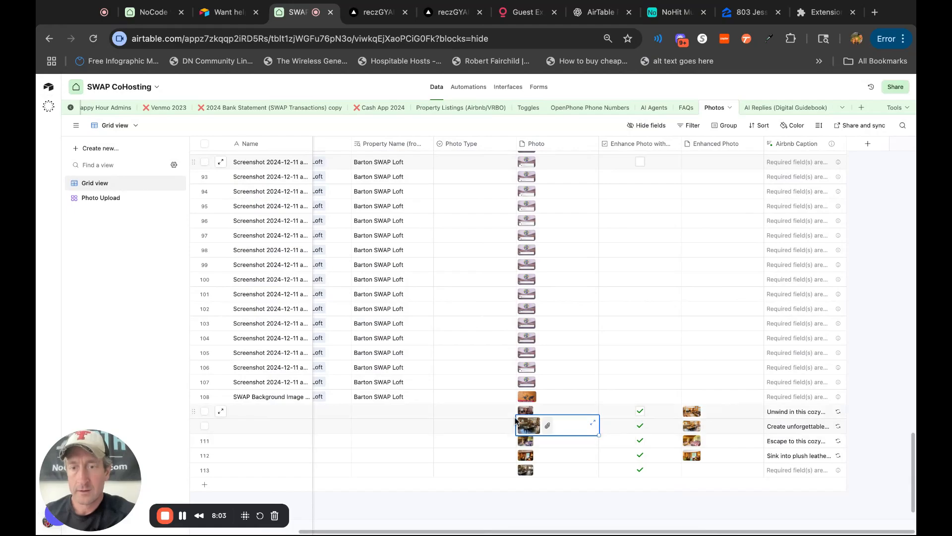
View the original bedroom photo of record 111 and compare it with its enhanced version.
{"action": "double_click", "coordinate": [528, 440]}
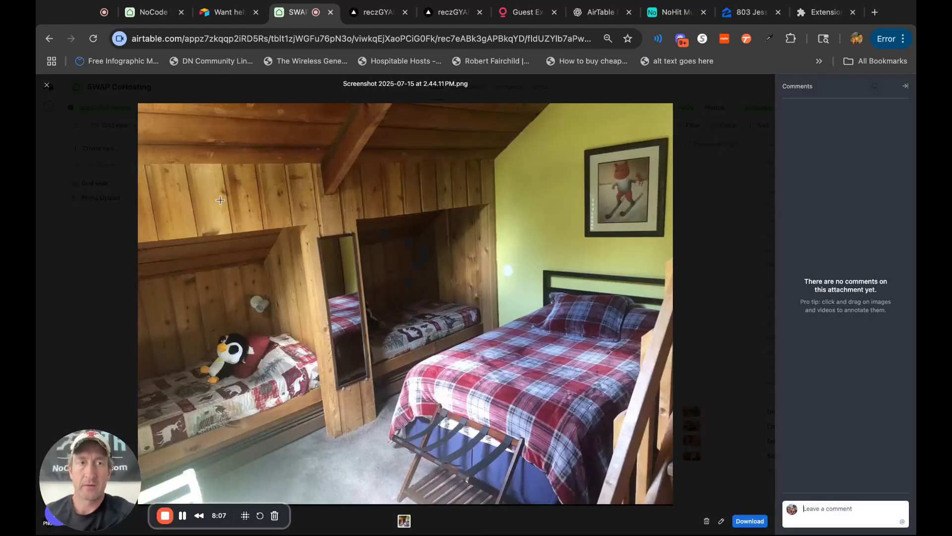
{"action": "left_click", "coordinate": [46, 87]}
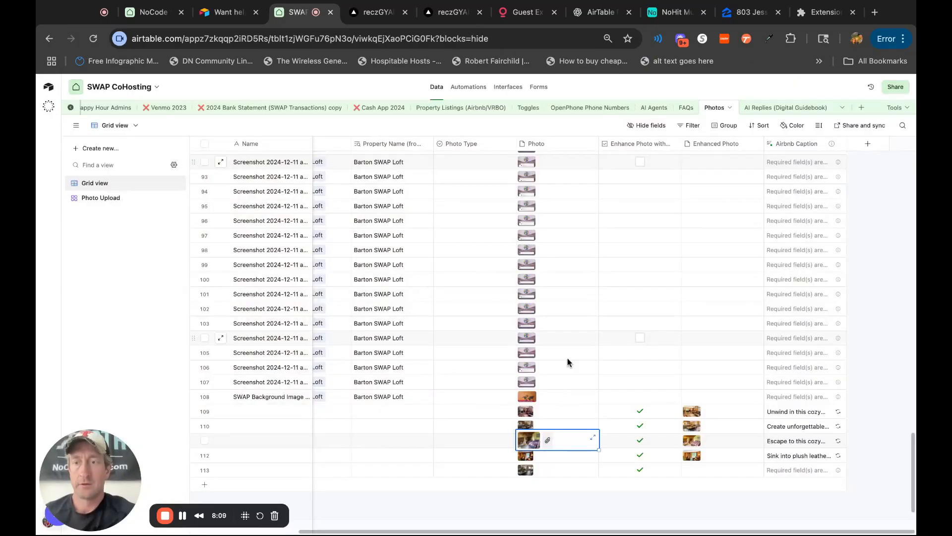
{"action": "double_click", "coordinate": [695, 437]}
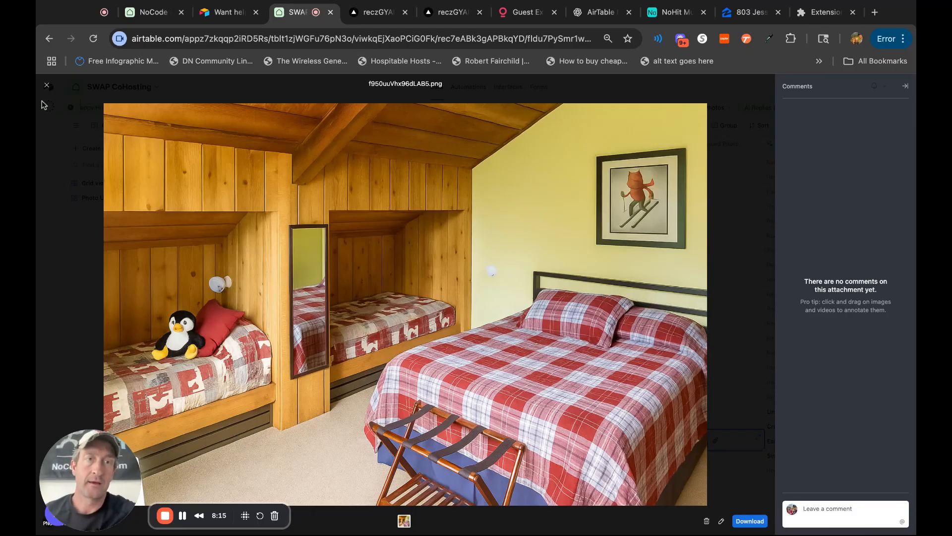
{"action": "left_click", "coordinate": [47, 86]}
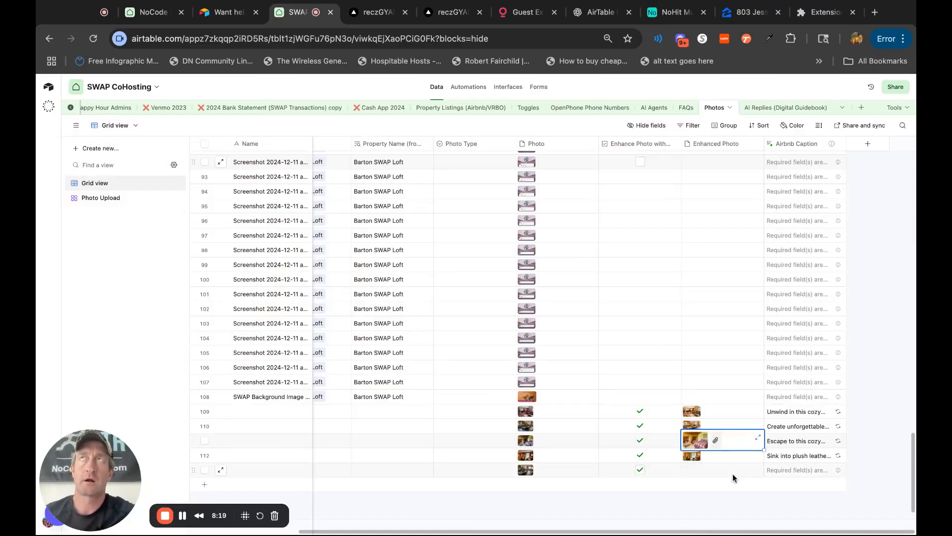
{"action": "left_click", "coordinate": [686, 511]}
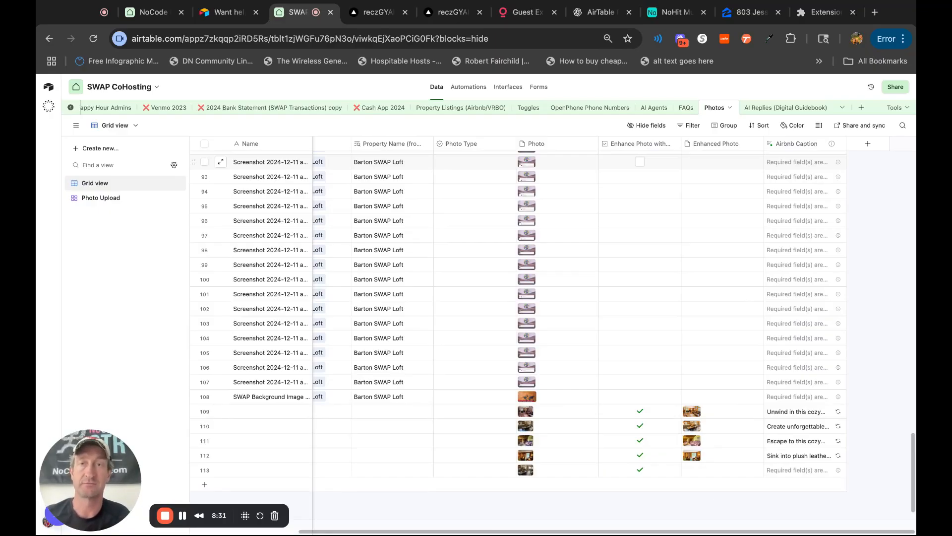
{"action": "left_click", "coordinate": [688, 523]}
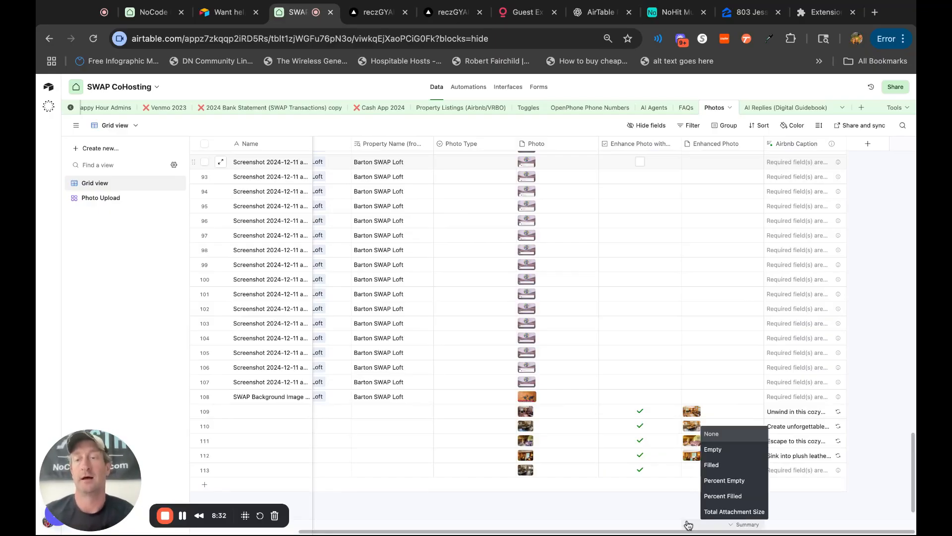
{"action": "left_click", "coordinate": [651, 513]}
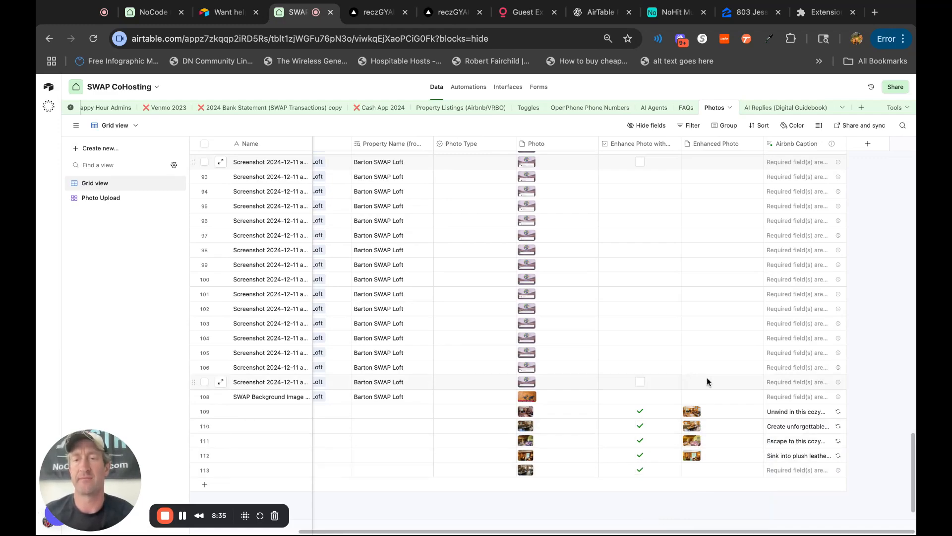
Run the Airbnb Caption agent on record 113 using its enhanced photo.
{"action": "left_click", "coordinate": [719, 469]}
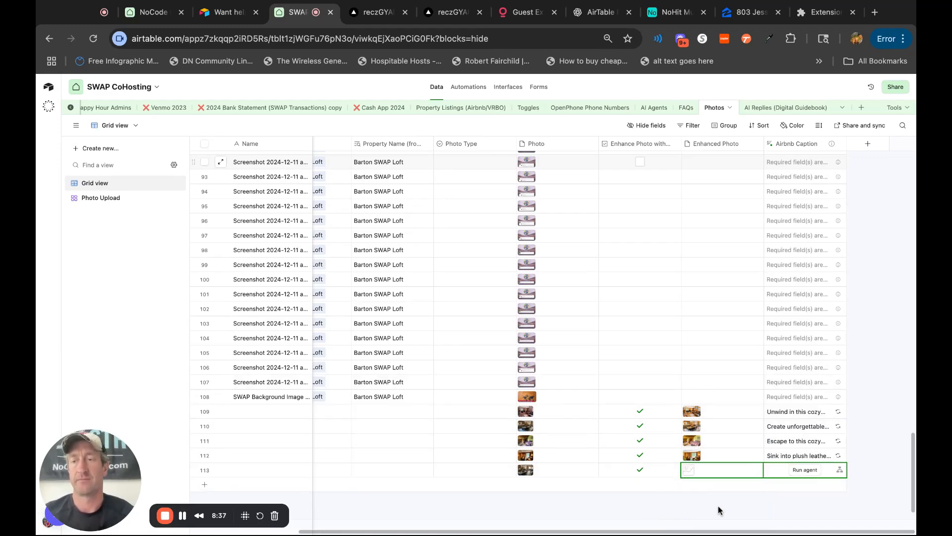
{"action": "left_click", "coordinate": [805, 469]}
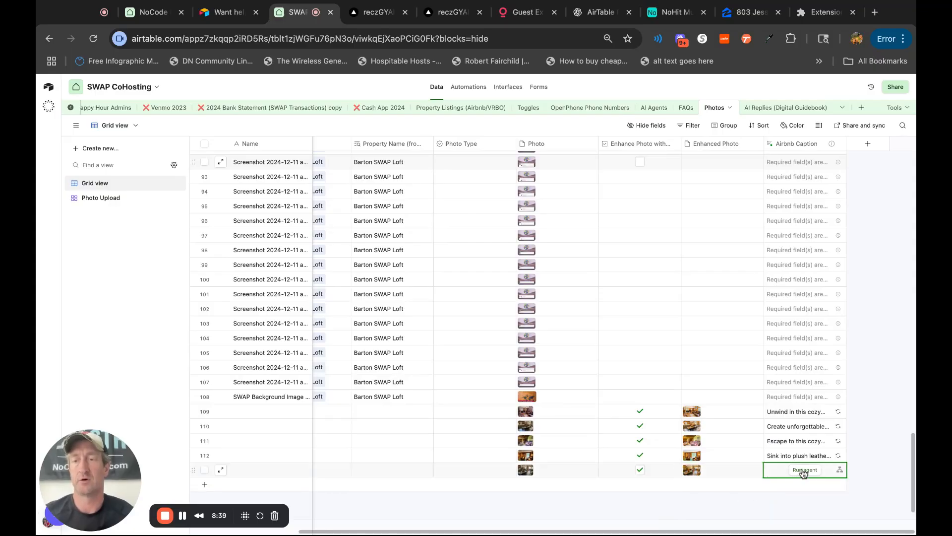
Compare the enhanced dining and living area photo of record 113 with its original at full size.
{"action": "left_click", "coordinate": [691, 468]}
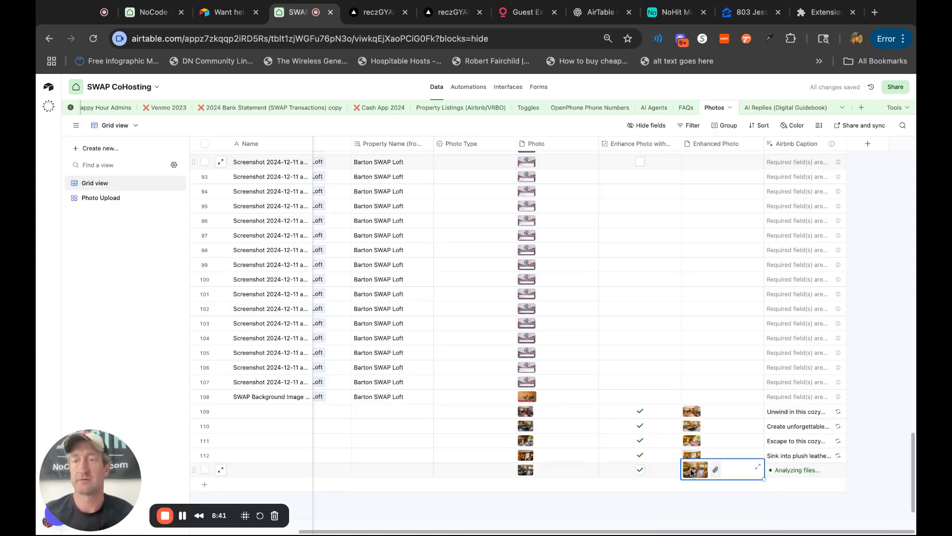
{"action": "left_click", "coordinate": [691, 469]}
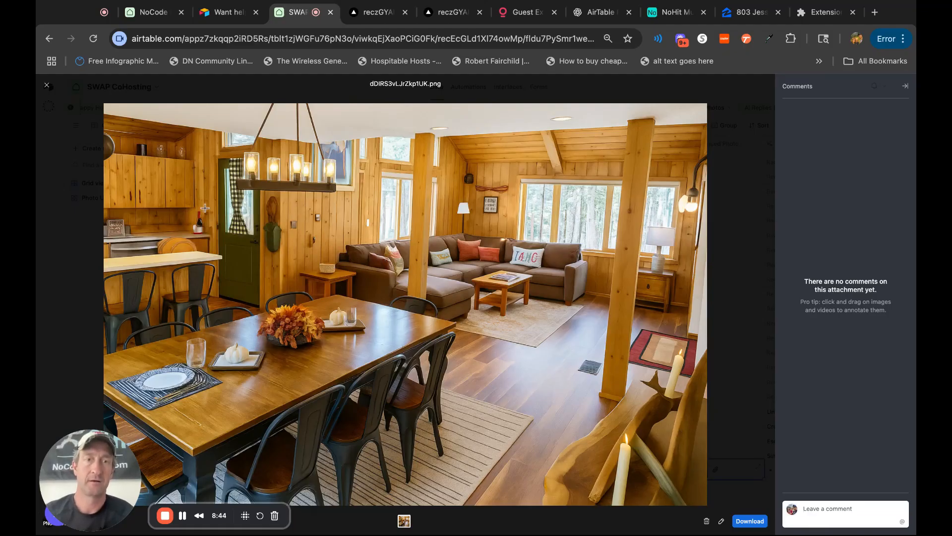
{"action": "left_click", "coordinate": [46, 86]}
{"action": "left_click", "coordinate": [525, 469]}
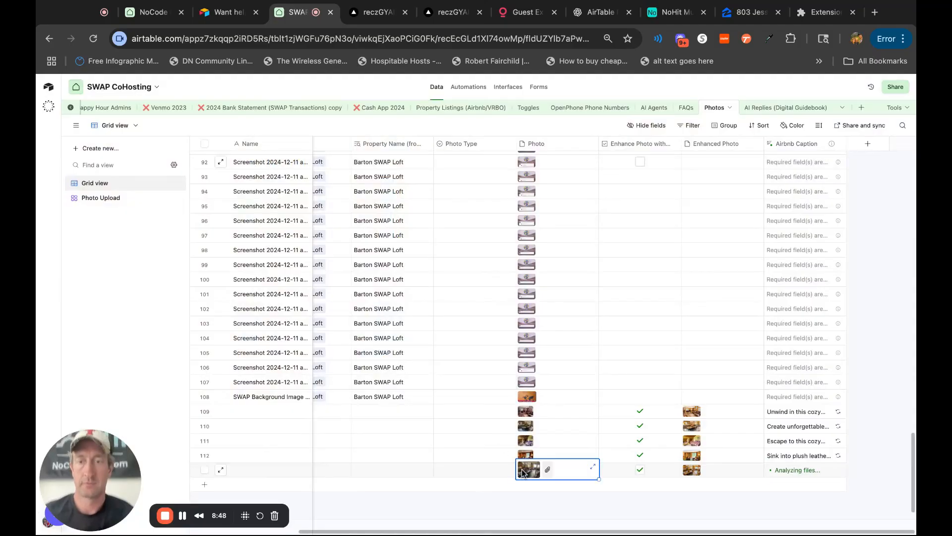
{"action": "left_click", "coordinate": [524, 469]}
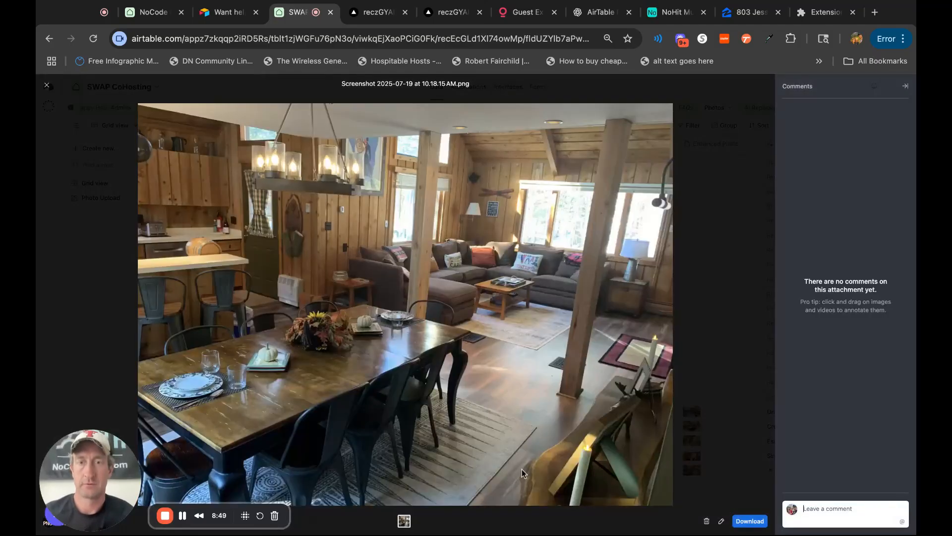
{"action": "left_click", "coordinate": [48, 87]}
{"action": "left_click", "coordinate": [695, 469]}
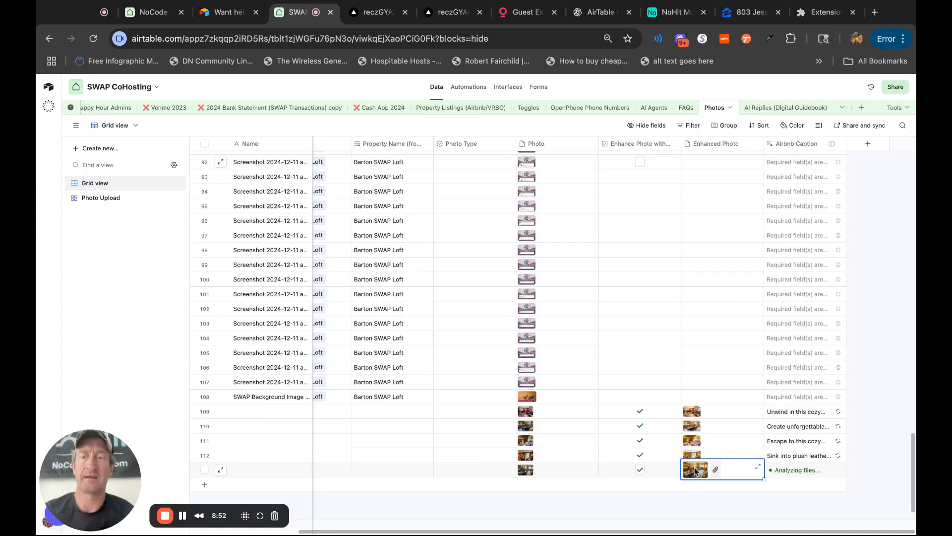
{"action": "left_click", "coordinate": [695, 470]}
{"action": "left_click", "coordinate": [47, 86]}
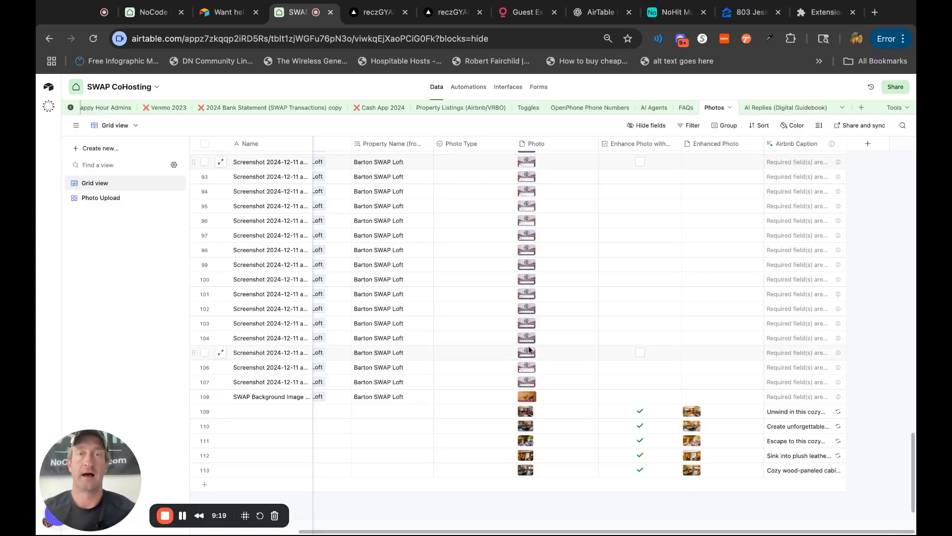
Browse the AI models available for the Airbnb Caption field agent and close its settings.
{"action": "double_click", "coordinate": [790, 139]}
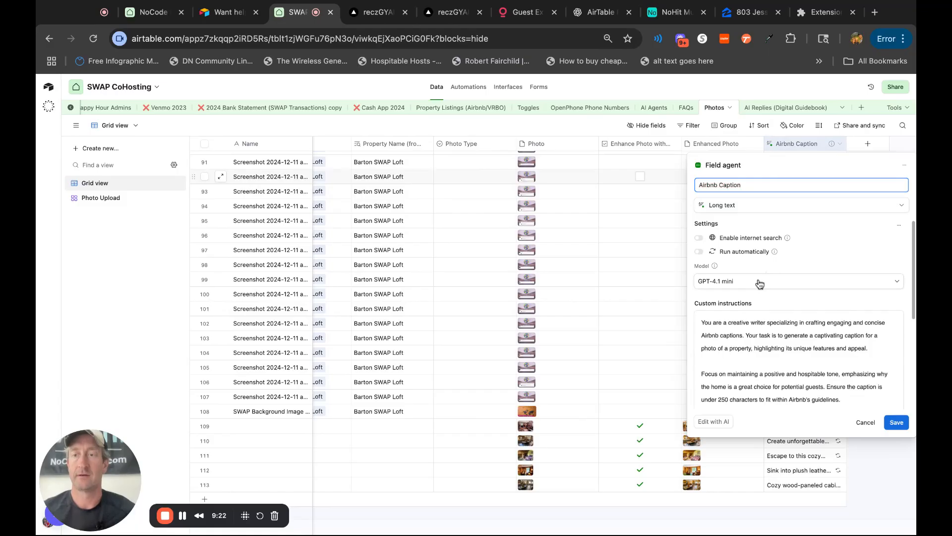
{"action": "left_click", "coordinate": [759, 283]}
{"action": "scroll", "coordinate": [765, 370], "scroll_direction": "down", "scroll_amount": 2}
{"action": "scroll", "coordinate": [766, 370], "scroll_direction": "down", "scroll_amount": 10}
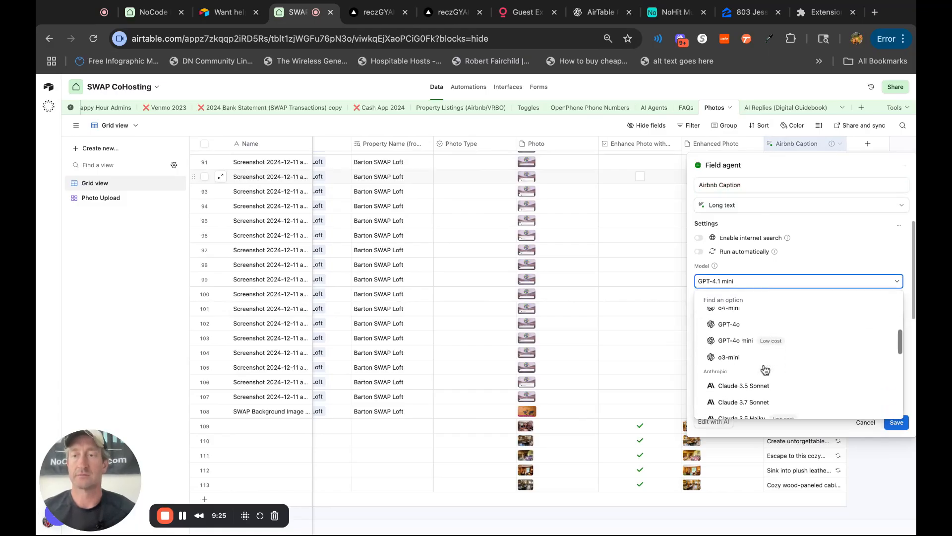
{"action": "scroll", "coordinate": [765, 369], "scroll_direction": "down", "scroll_amount": 3}
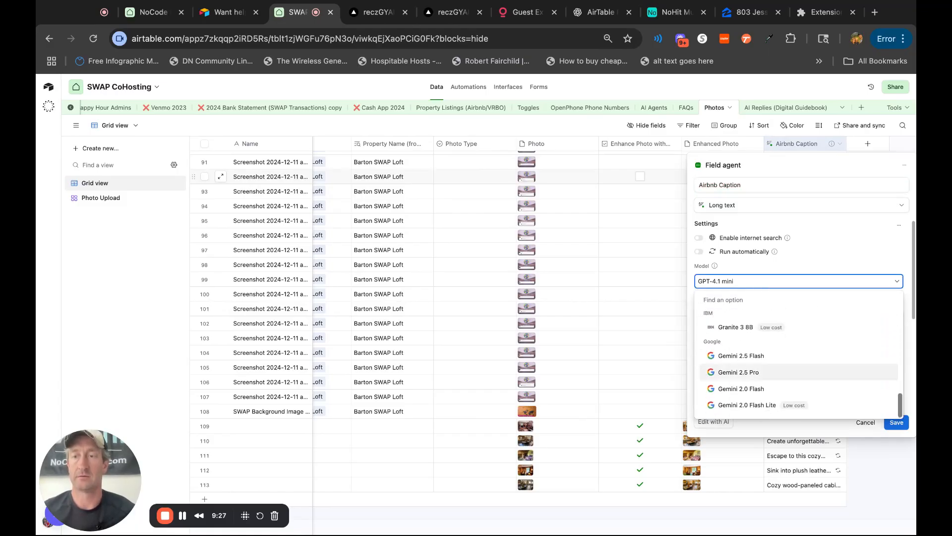
{"action": "left_click", "coordinate": [900, 488]}
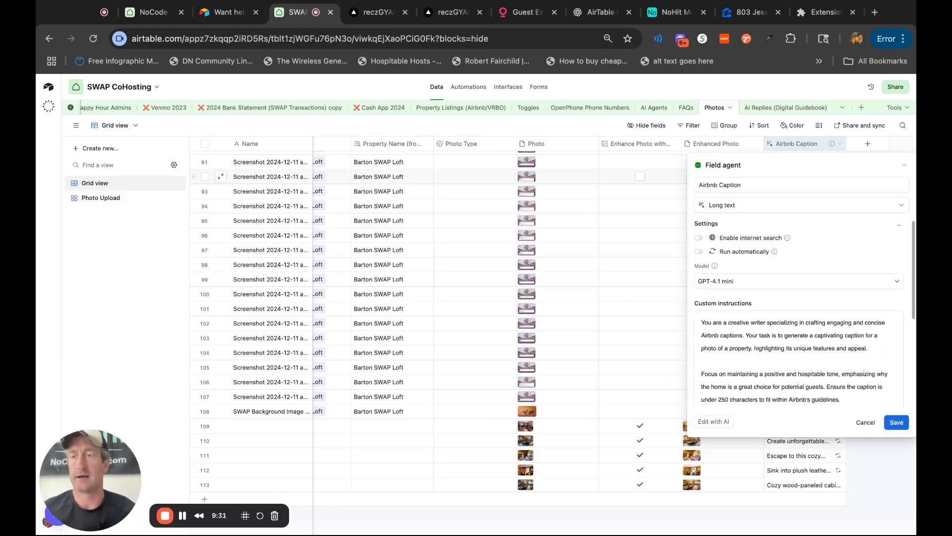
{"action": "left_click", "coordinate": [883, 488]}
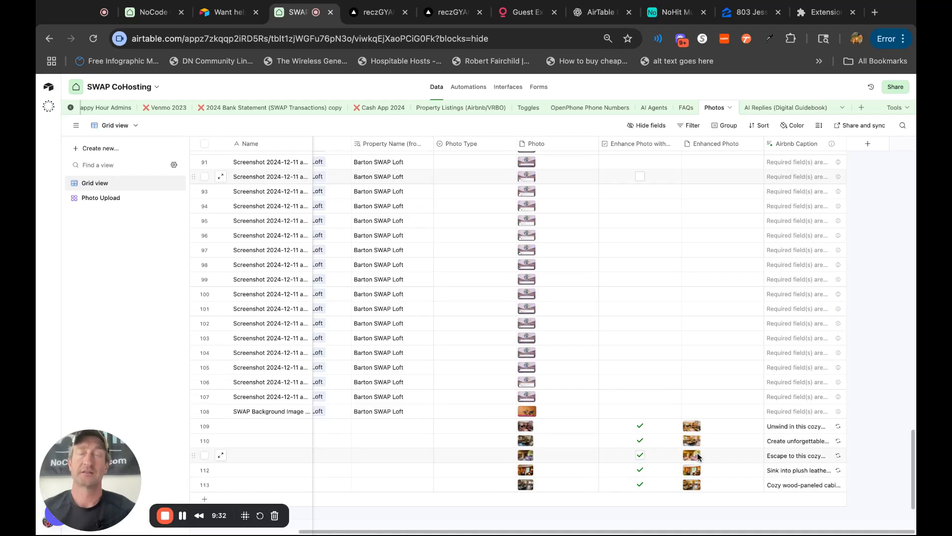
Switch to the "Want help renting your property?" form and enter the lead's first and last name.
{"action": "left_click", "coordinate": [141, 10]}
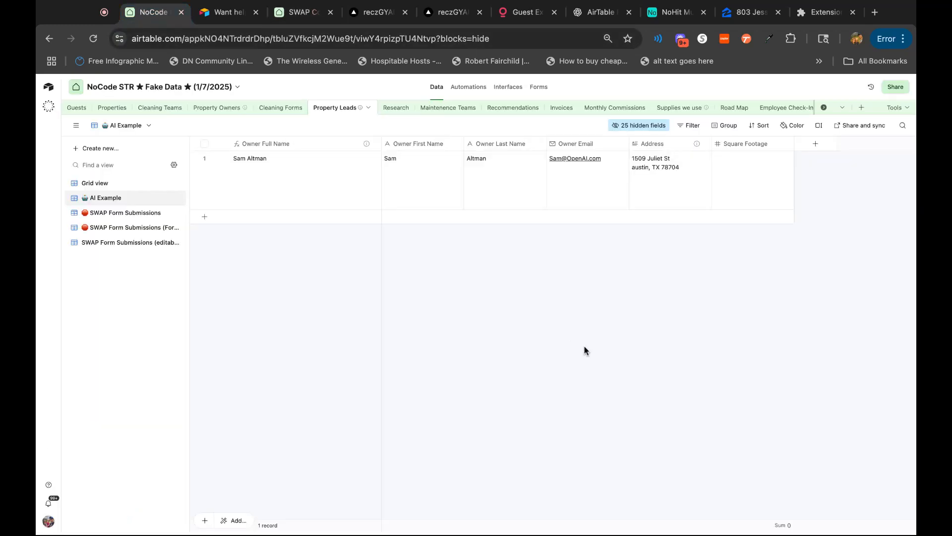
{"action": "left_click", "coordinate": [226, 11]}
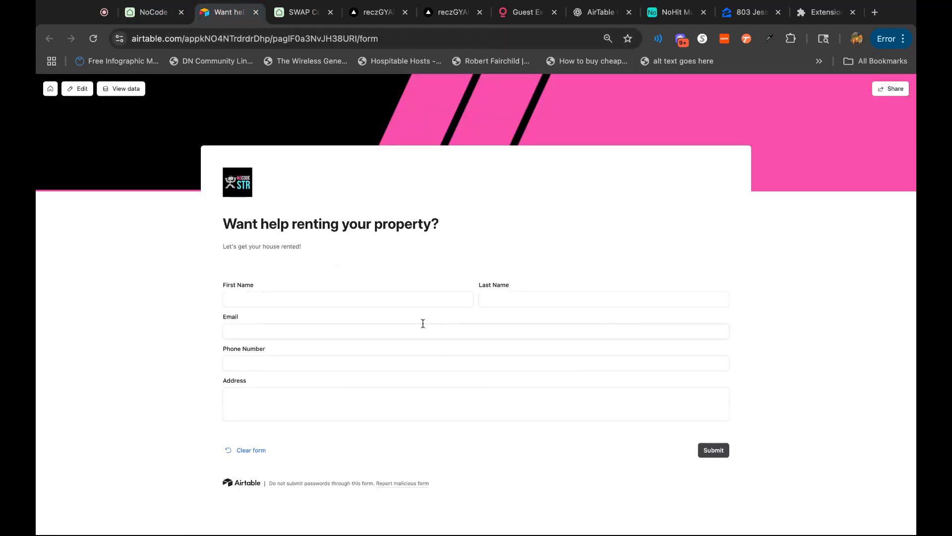
{"action": "left_click", "coordinate": [336, 298]}
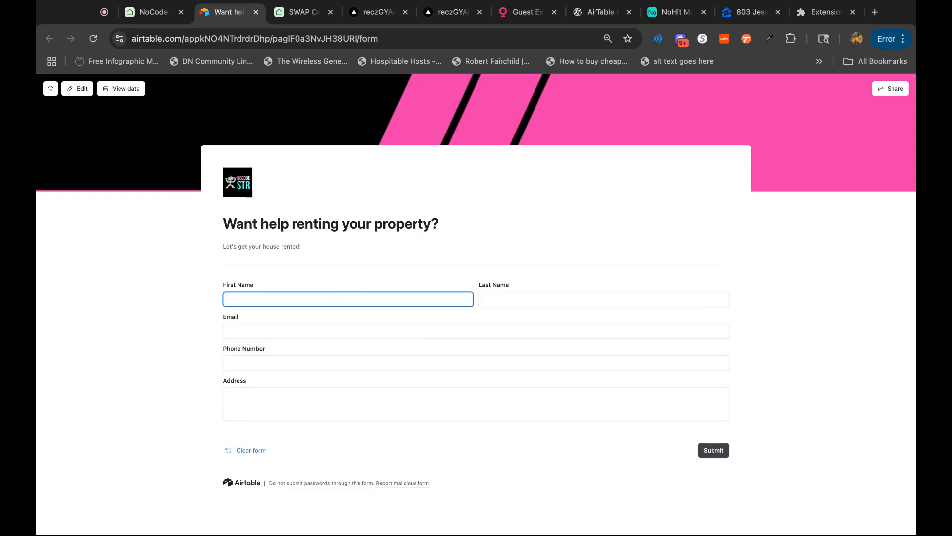
{"action": "type", "text": "rian"}
{"action": "key", "text": "Tab"}
{"action": "type", "text": "Chesky"}
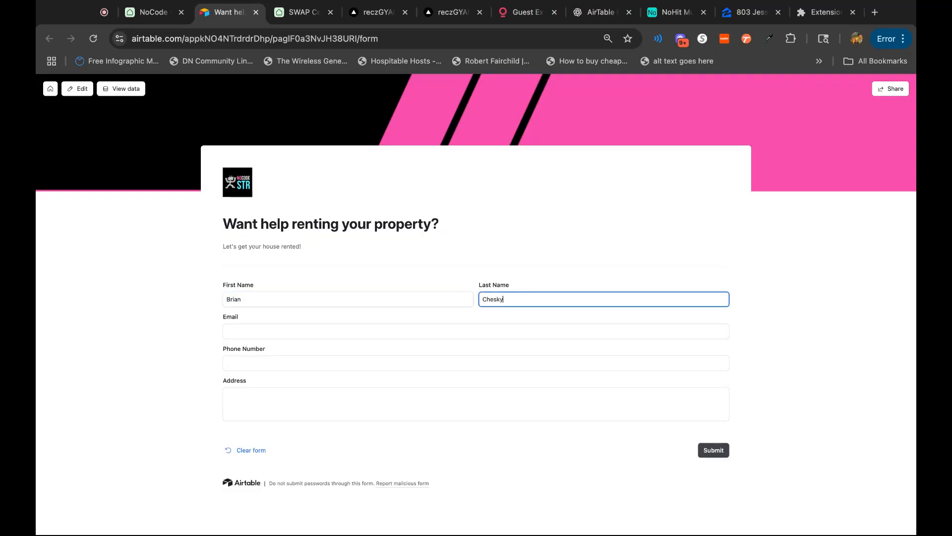
Fill in the lead's email address and phone number on the form.
{"action": "key", "text": "Tab"}
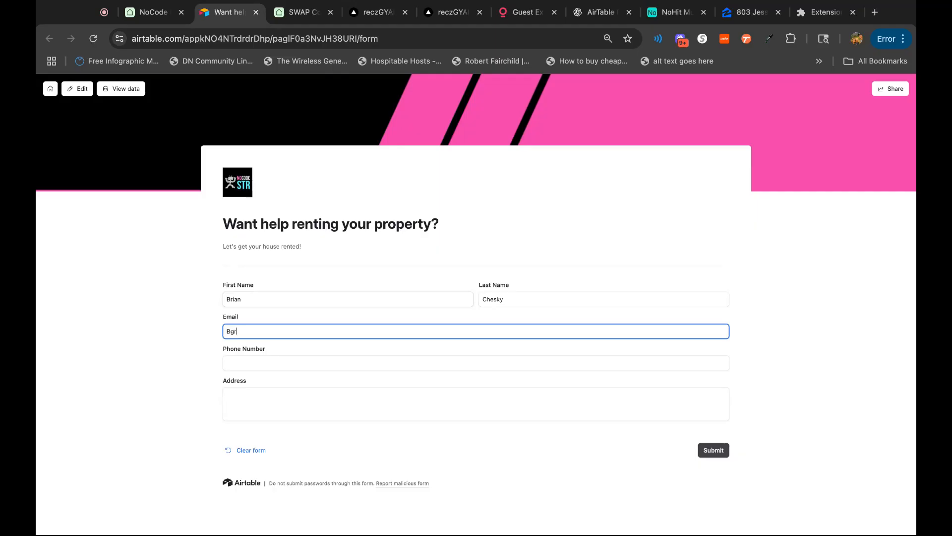
{"action": "key", "text": "Tab"}
{"action": "type", "text": "455"}
{"action": "key", "text": "BackSpace"}
{"action": "key", "text": "BackSpace"}
{"action": "type", "text": "55-555-5555"}
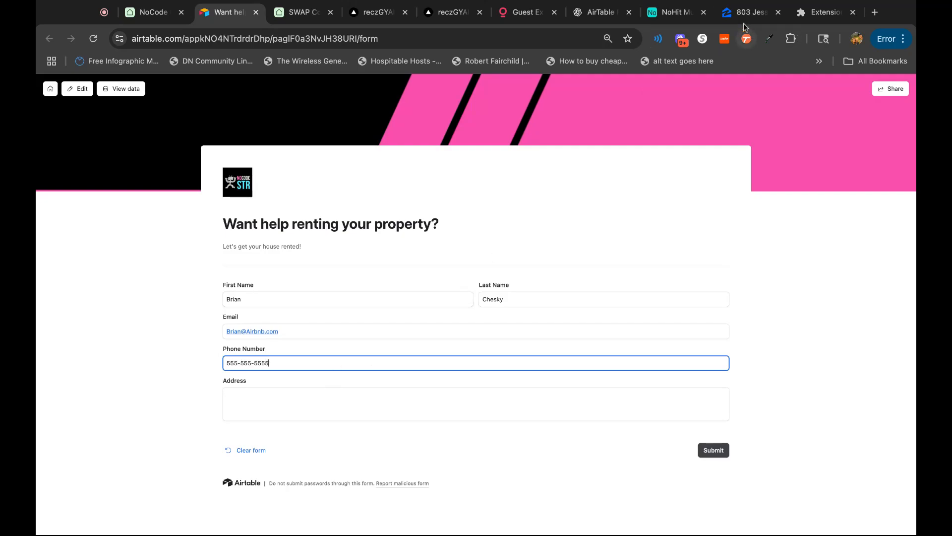
Switch to the Zillow listing and copy the property's full street address.
{"action": "left_click", "coordinate": [745, 15]}
{"action": "left_click_drag", "start_coordinate": [294, 463], "coordinate": [115, 456]}
{"action": "left_click", "coordinate": [117, 455]}
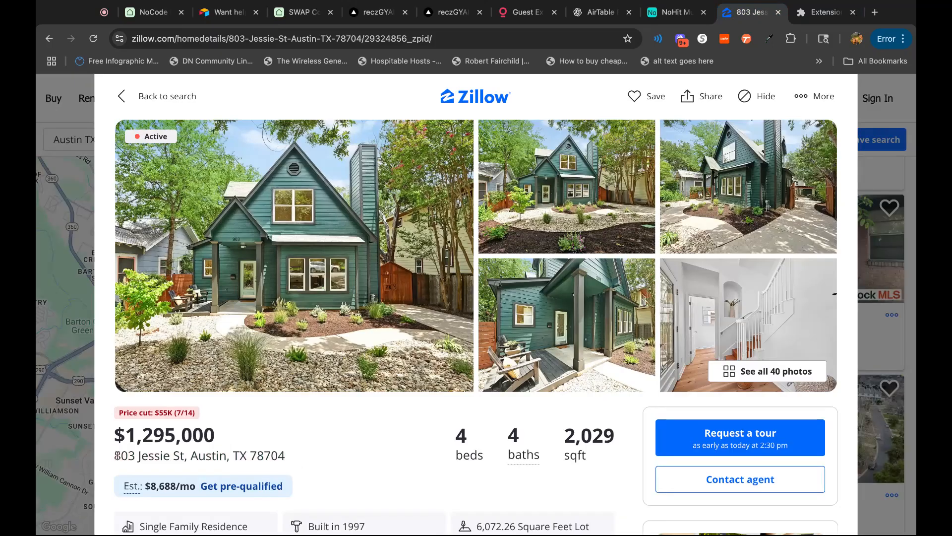
{"action": "left_click_drag", "start_coordinate": [299, 461], "coordinate": [114, 457]}
{"action": "key", "text": "super+c"}
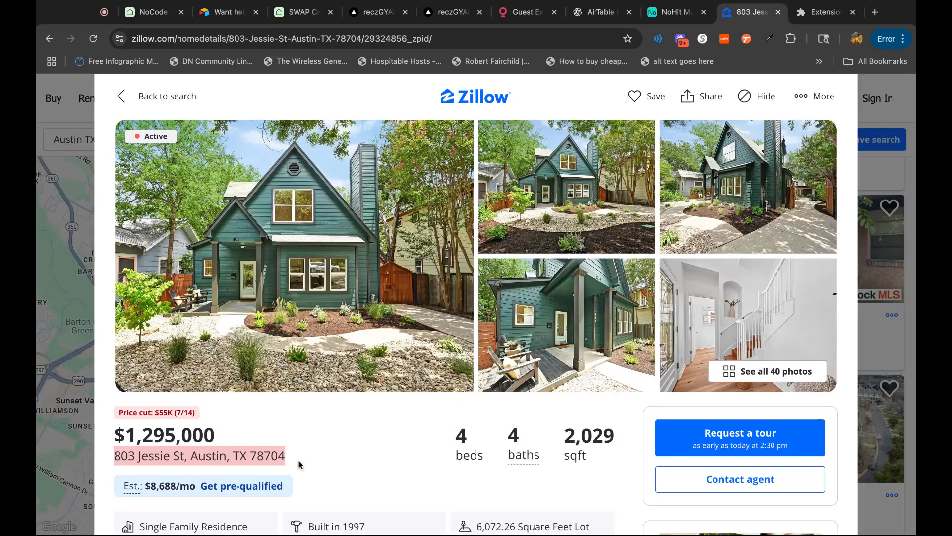
Return to the property rental form, paste the copied address into its Address field and submit it.
{"action": "left_click", "coordinate": [151, 12]}
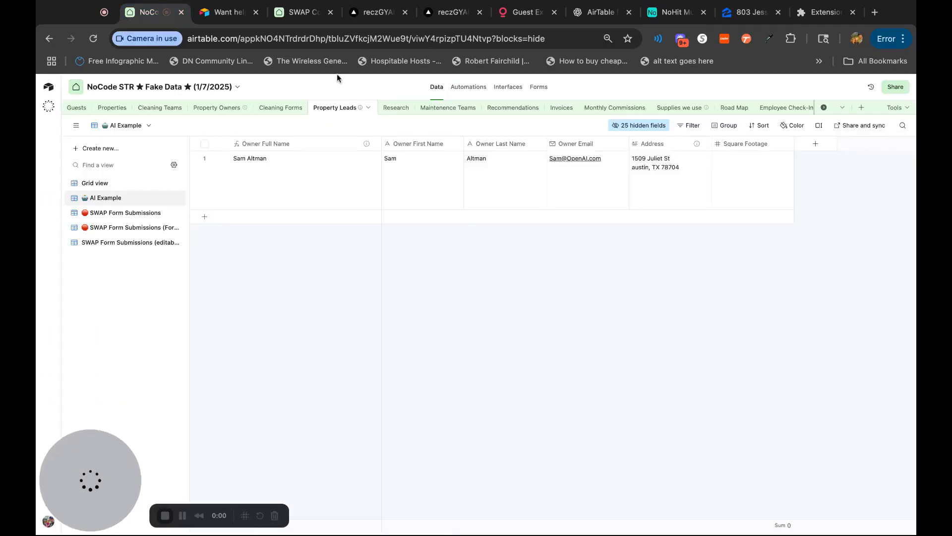
{"action": "left_click", "coordinate": [227, 13]}
{"action": "left_click", "coordinate": [417, 417]}
{"action": "key", "text": "super+v"}
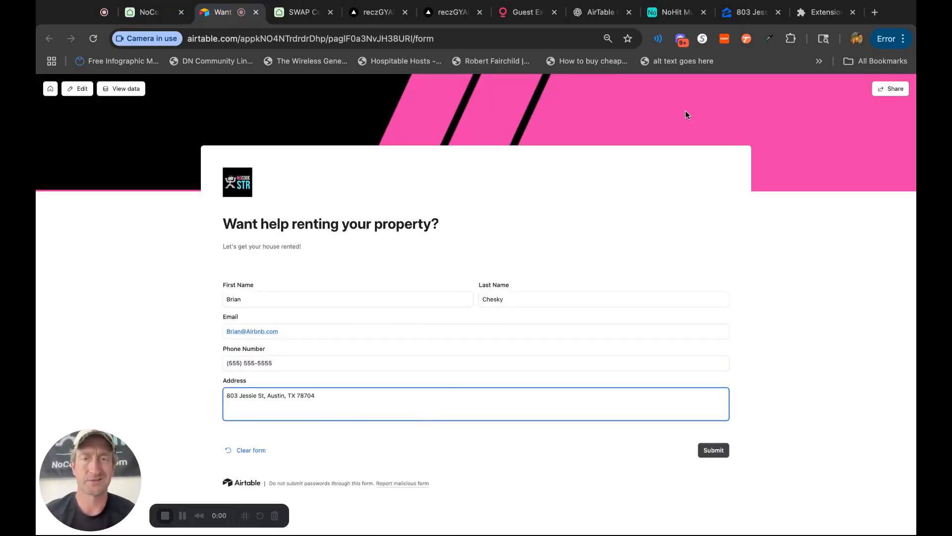
{"action": "left_click", "coordinate": [723, 452]}
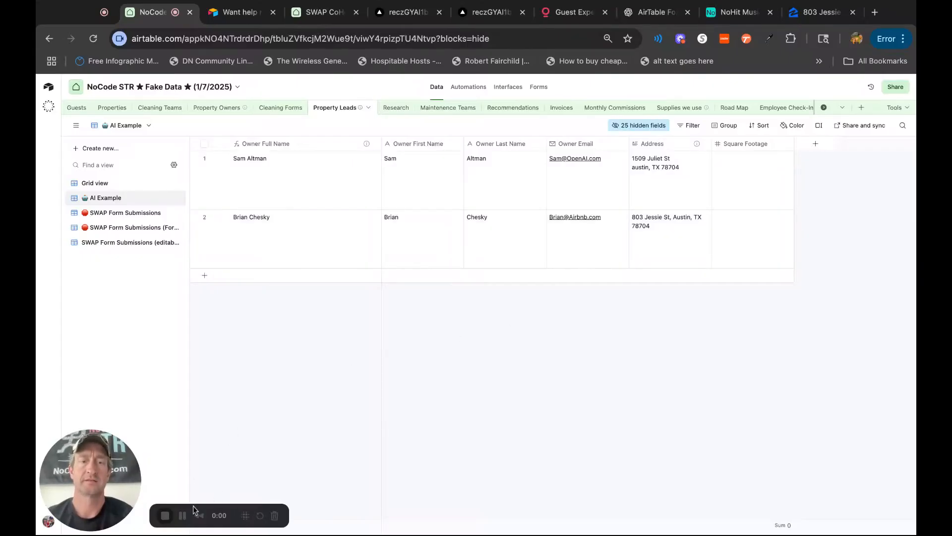
Start building a new field agent in the Property Leads table and set its model to GPT-4.1 mini.
{"action": "left_click", "coordinate": [650, 513]}
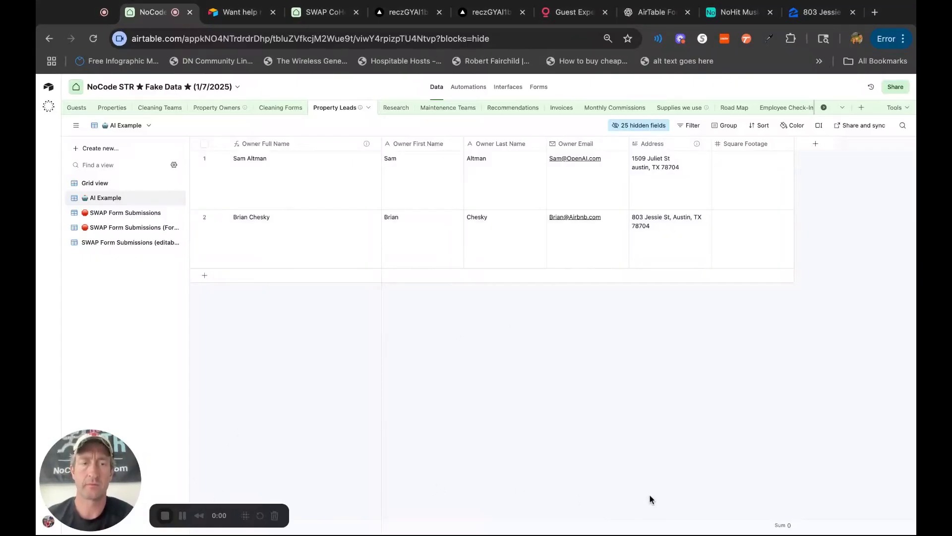
{"action": "left_click", "coordinate": [815, 144]}
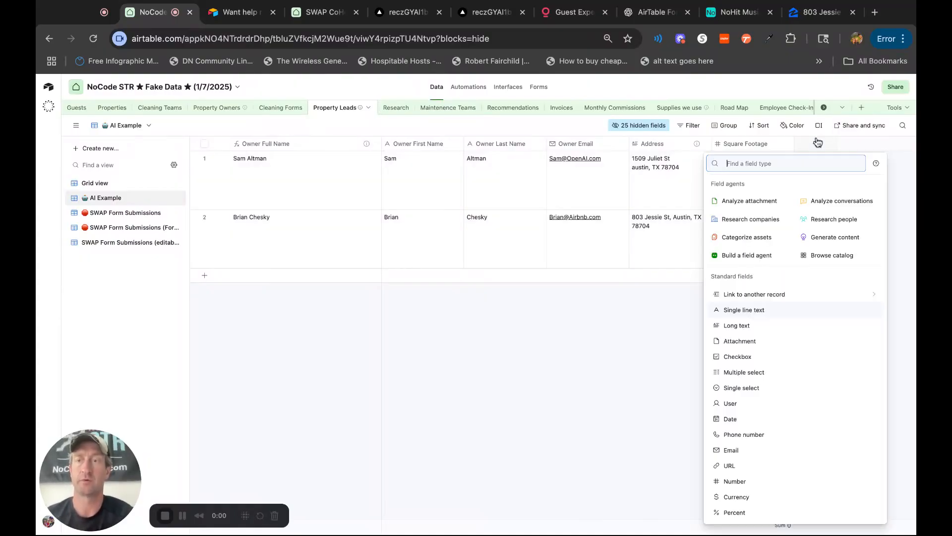
{"action": "left_click", "coordinate": [741, 256]}
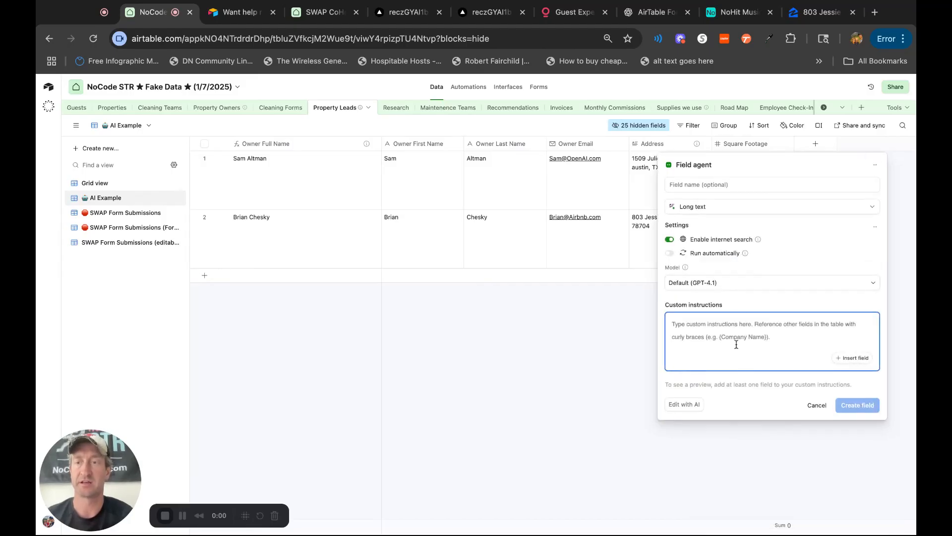
{"action": "left_click", "coordinate": [732, 283]}
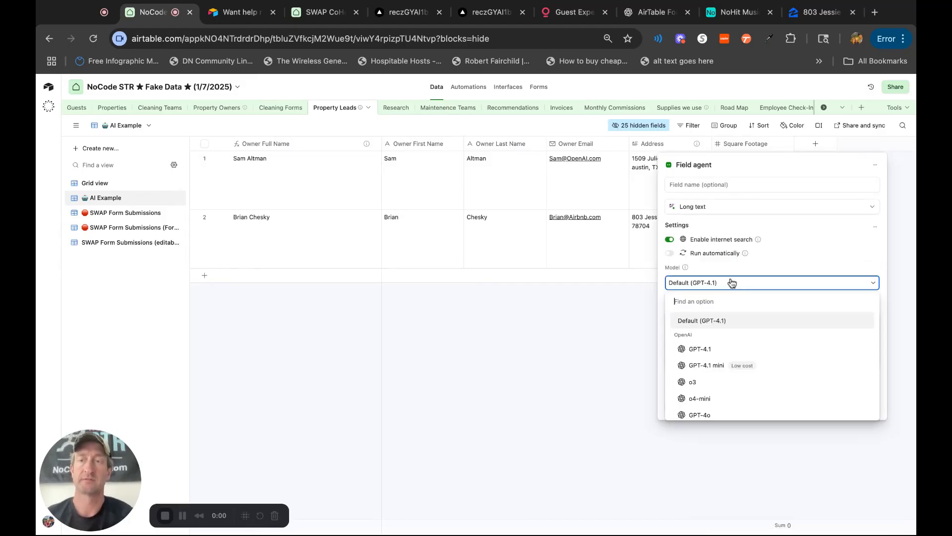
{"action": "left_click", "coordinate": [728, 365]}
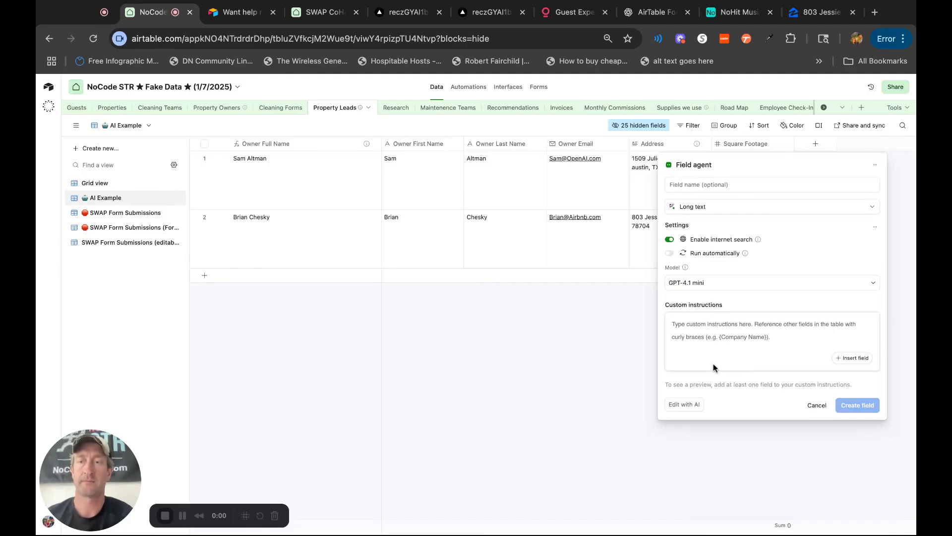
Describe the agent for AI: "Look up the first and last name and use the email address to try and find the LinkedIn page of the person".
{"action": "left_click", "coordinate": [689, 403]}
{"action": "type", "text": "Look up the first and last name "}
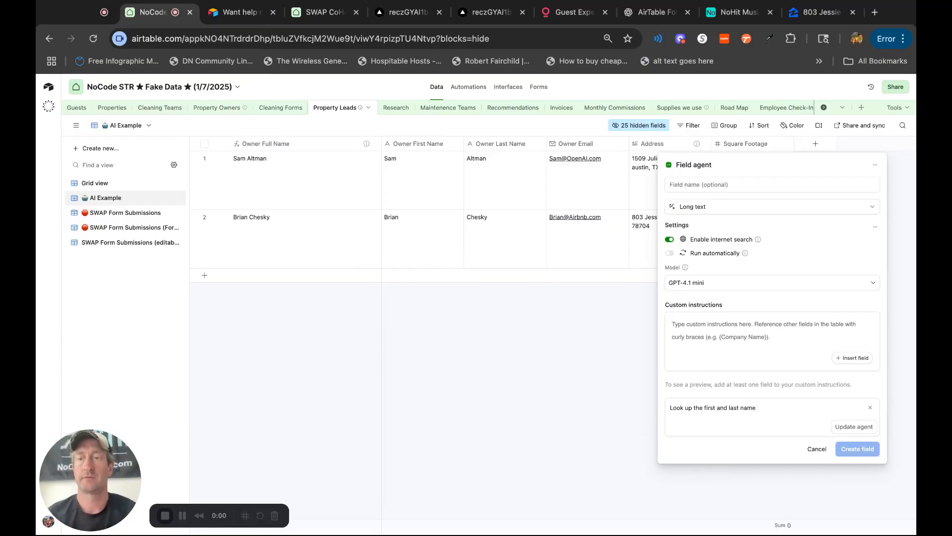
{"action": "type", "text": "and use"}
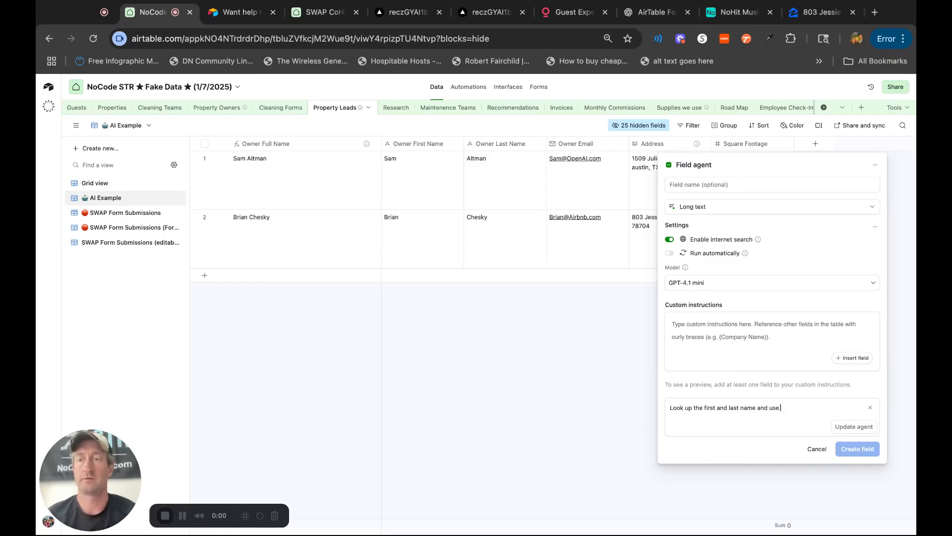
{"action": "type", "text": " the email addres"}
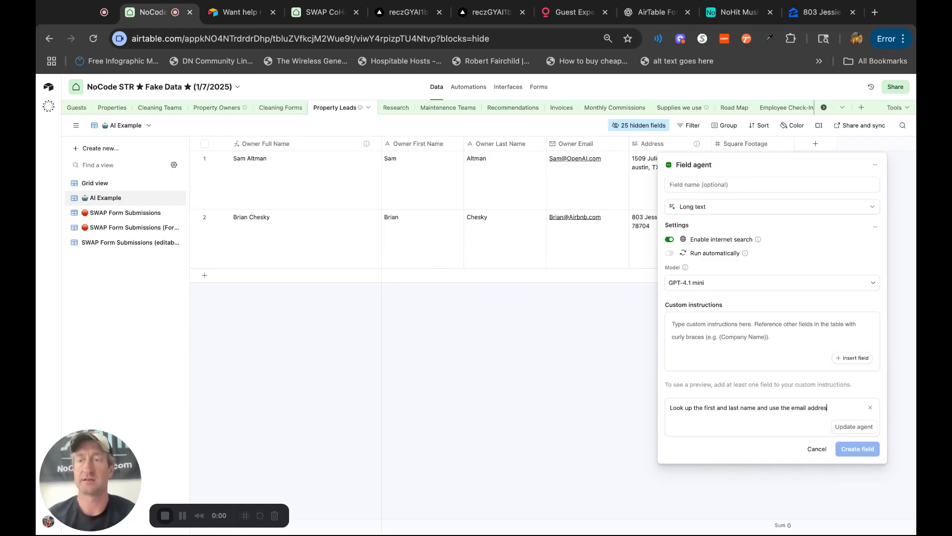
{"action": "type", "text": "s to try and find the "}
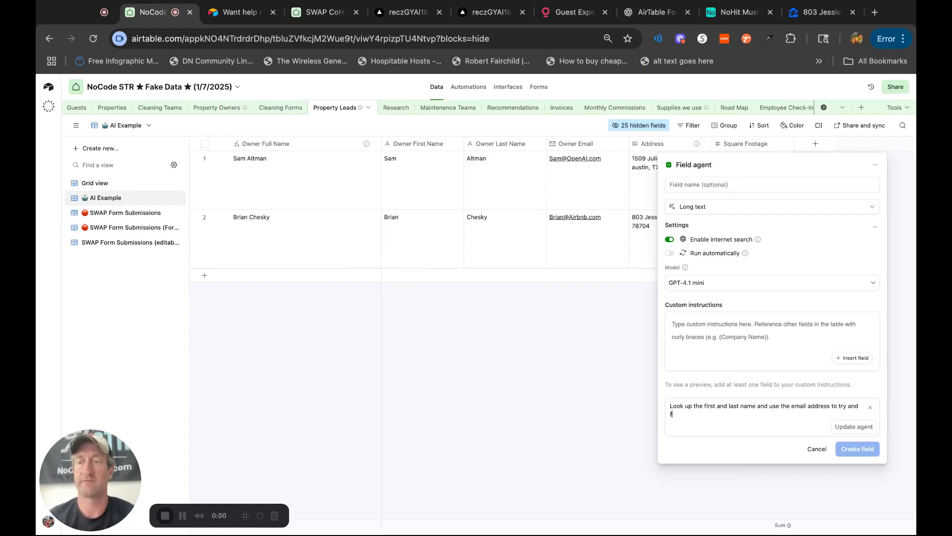
{"action": "type", "text": "Linde"}
{"action": "key", "text": "BackSpace"}
{"action": "key", "text": "BackSpace"}
{"action": "type", "text": "kedIn page of the person "}
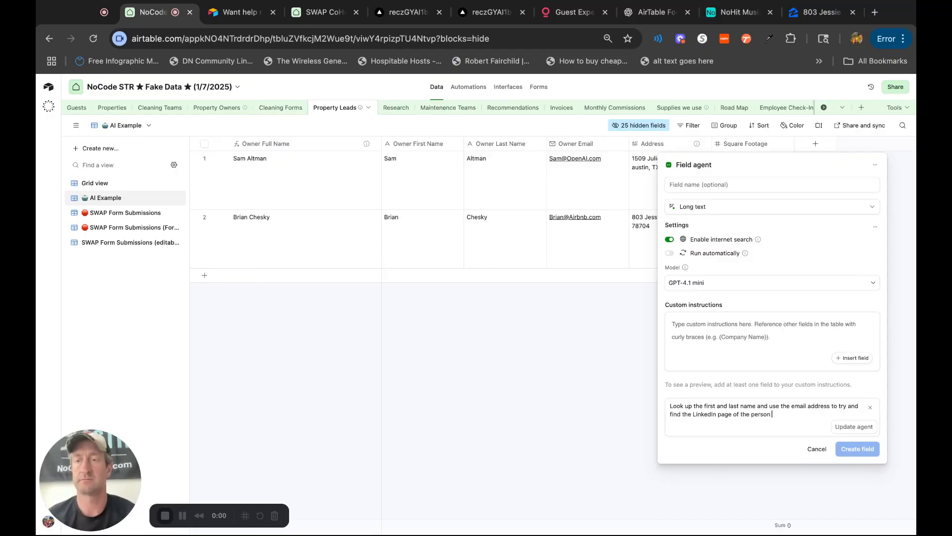
{"action": "type", "text": "that filled out the "}
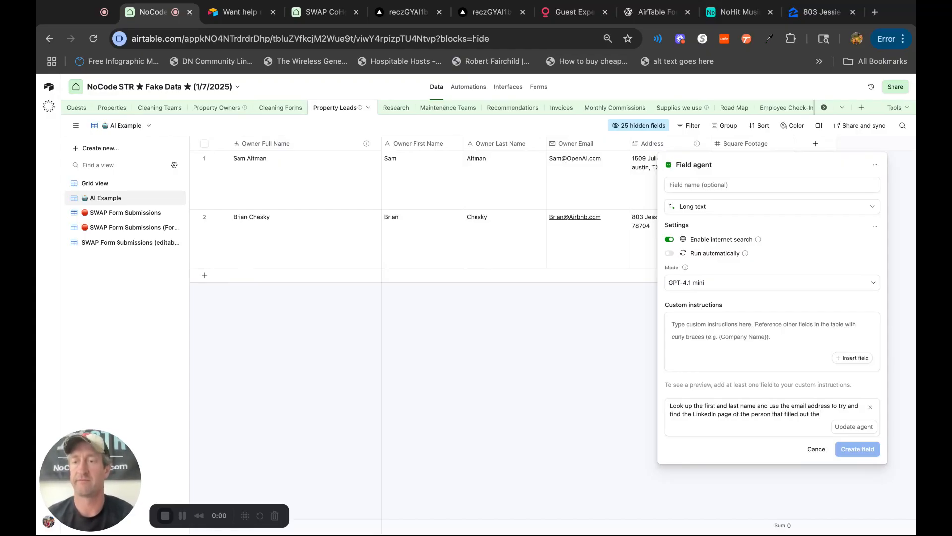
{"action": "type", "text": "form. Include a we"}
{"action": "type", "text": "bsite a"}
{"action": "type", "text": "lsoo"}
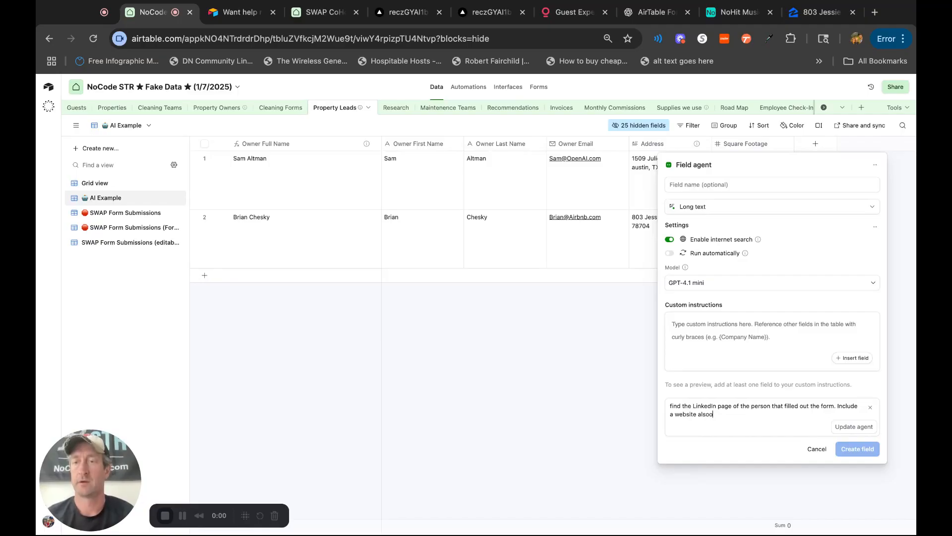
Complete the description with "that filled out the form. Include a website also." and have AI update the agent.
{"action": "left_click", "coordinate": [861, 428]}
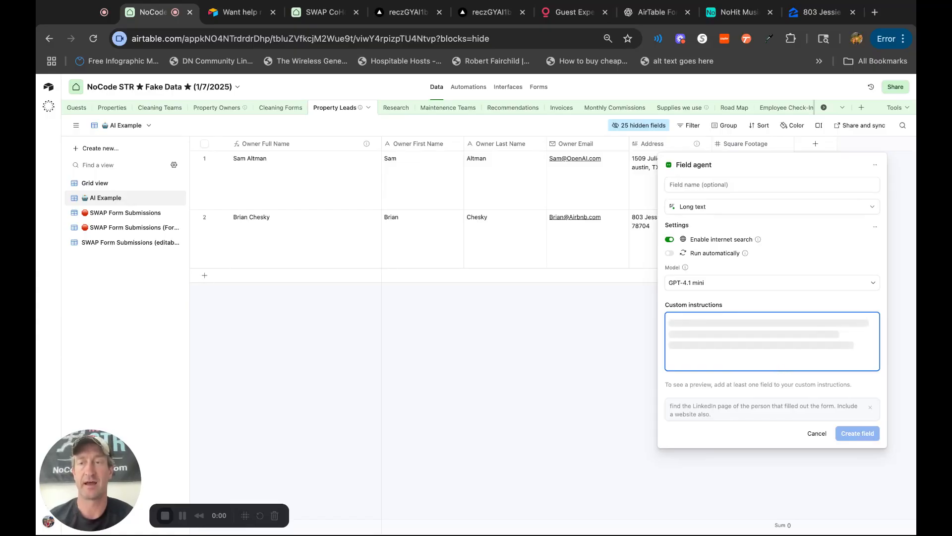
Review the generated custom instructions for the LinkedIn and website lookup and create the field.
{"action": "scroll", "coordinate": [769, 362], "scroll_direction": "down", "scroll_amount": 1}
{"action": "scroll", "coordinate": [814, 361], "scroll_direction": "down", "scroll_amount": 6}
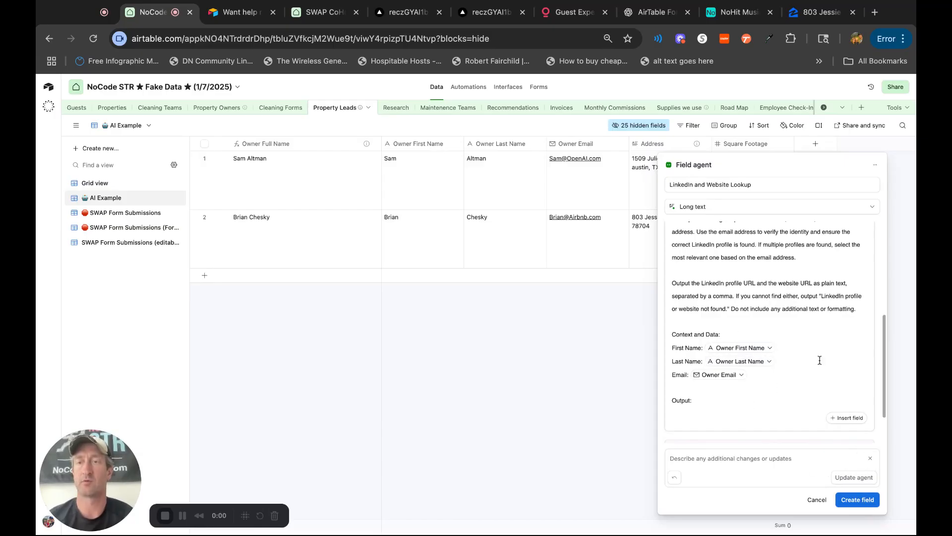
{"action": "left_click", "coordinate": [873, 502]}
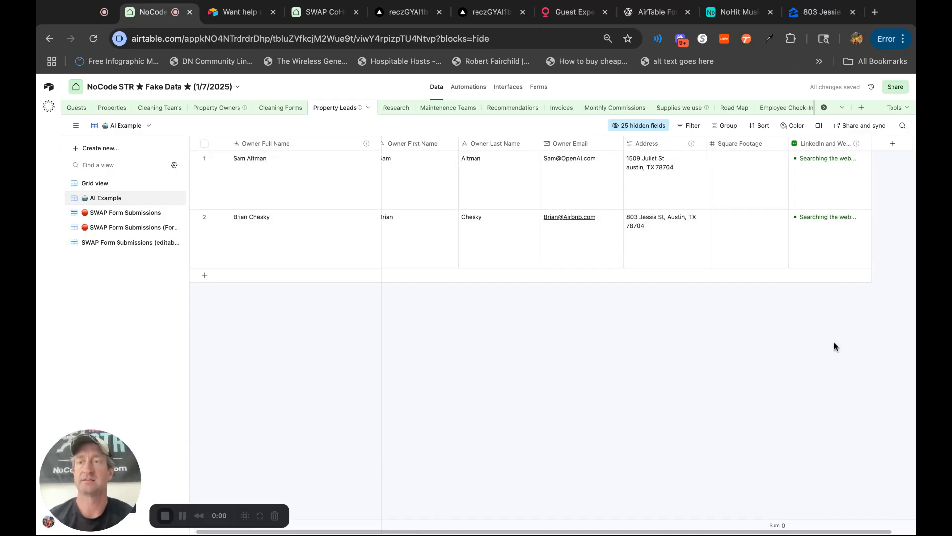
Start building another field agent in the Property Leads table, set its model to GPT-4.1 mini, and open the AI description.
{"action": "left_click", "coordinate": [868, 144]}
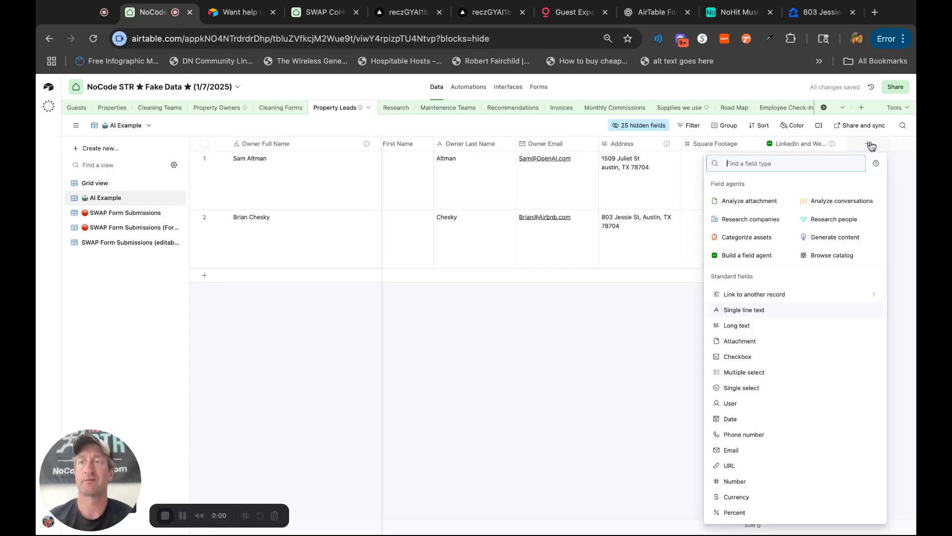
{"action": "left_click", "coordinate": [739, 255]}
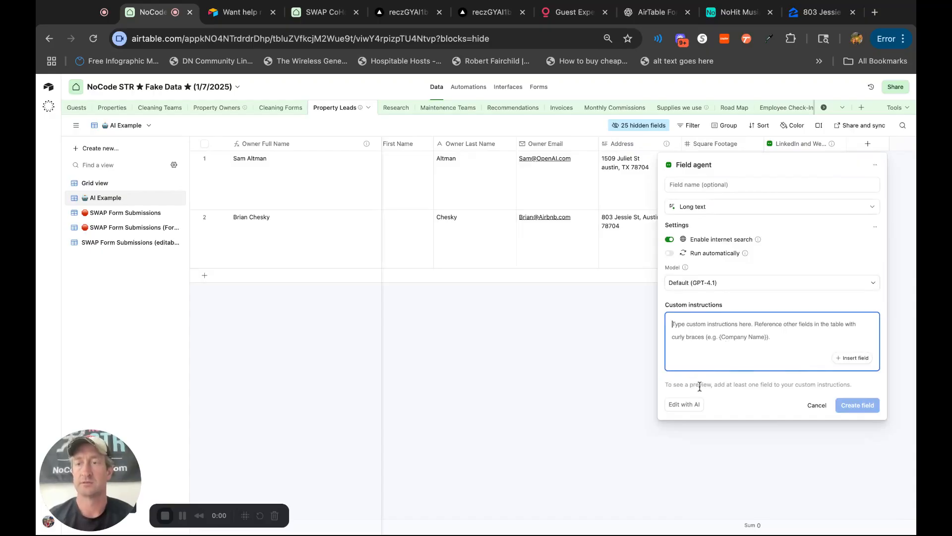
{"action": "left_click", "coordinate": [761, 288]}
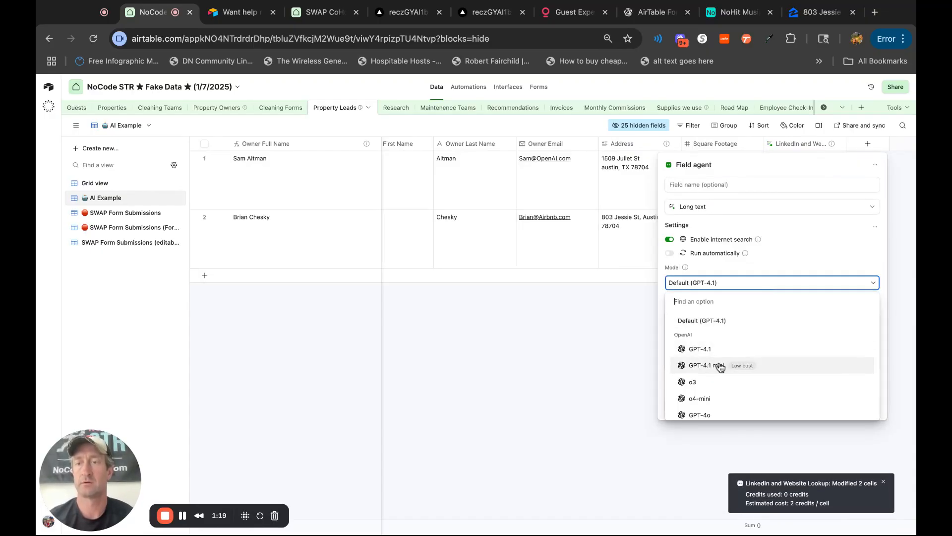
{"action": "left_click", "coordinate": [720, 366]}
{"action": "left_click", "coordinate": [680, 407]}
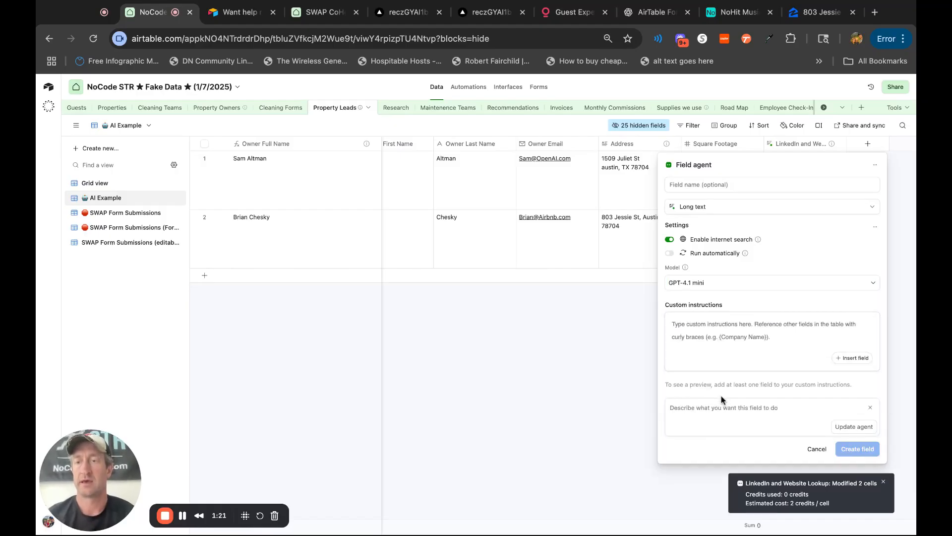
Begin the agent's AI description with "We are a short term rental hosting company.".
{"action": "type", "text": "We"}
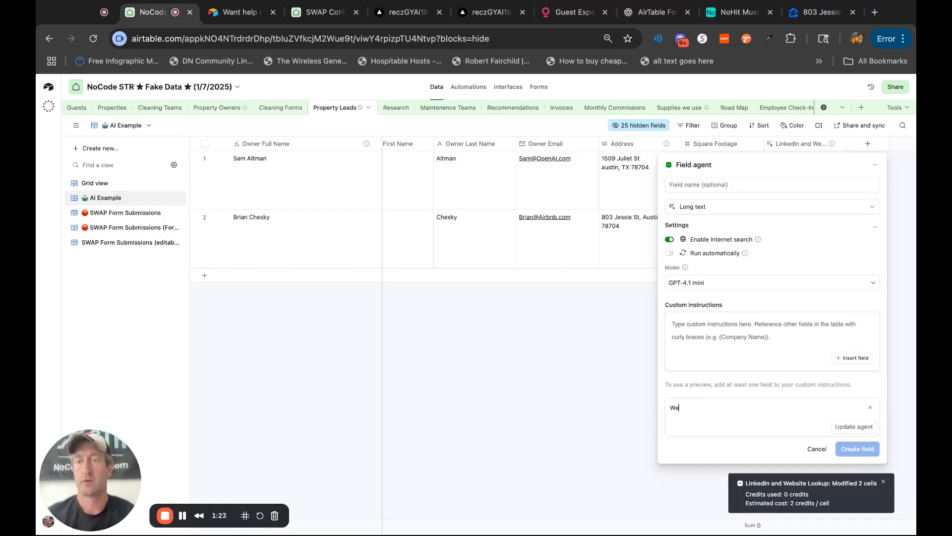
{"action": "type", "text": " are a short ter"}
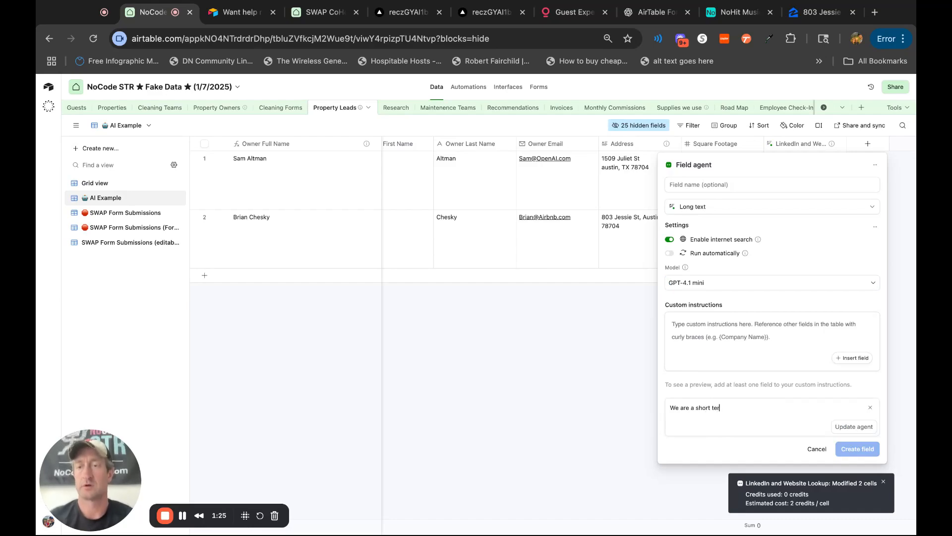
{"action": "type", "text": "m rental hosting group"}
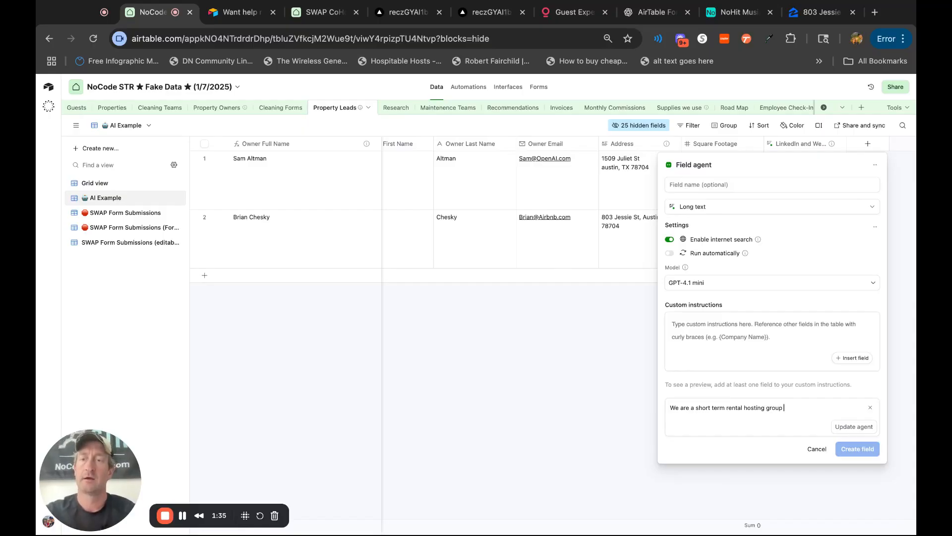
{"action": "key", "text": "BackSpace"}
{"action": "key", "text": "BackSpace"}
{"action": "type", "text": "company. "}
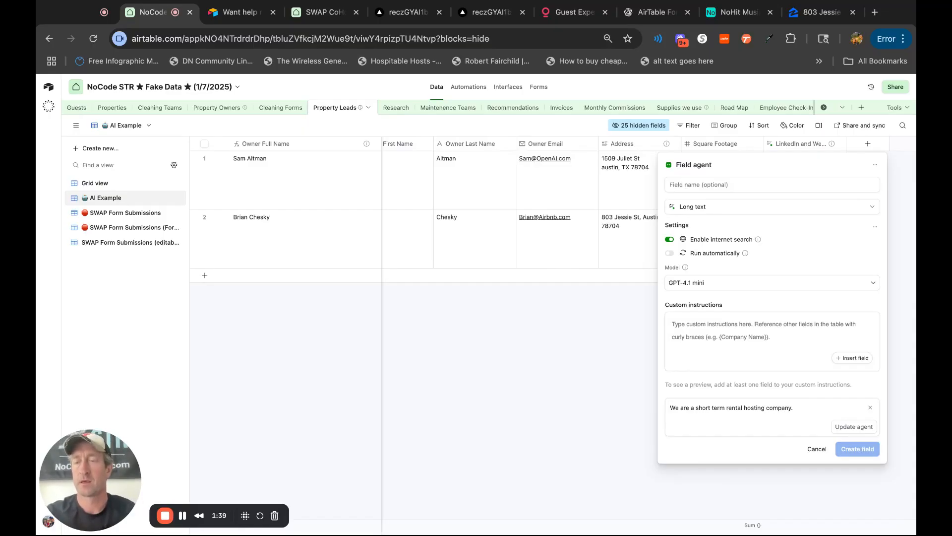
{"action": "type", "text": "Please look at this address"}
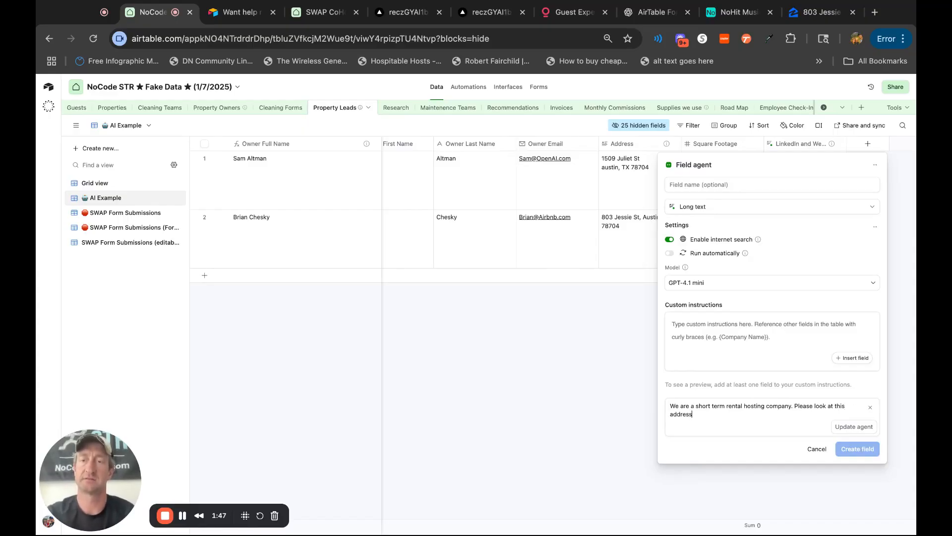
{"action": "type", "text": ", "}
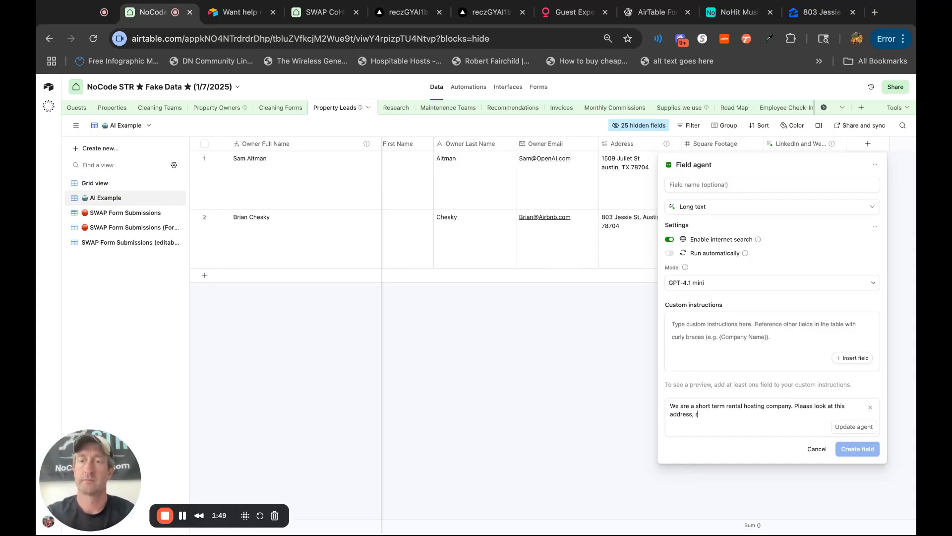
{"action": "type", "text": "return the bedroom, bathroom"}
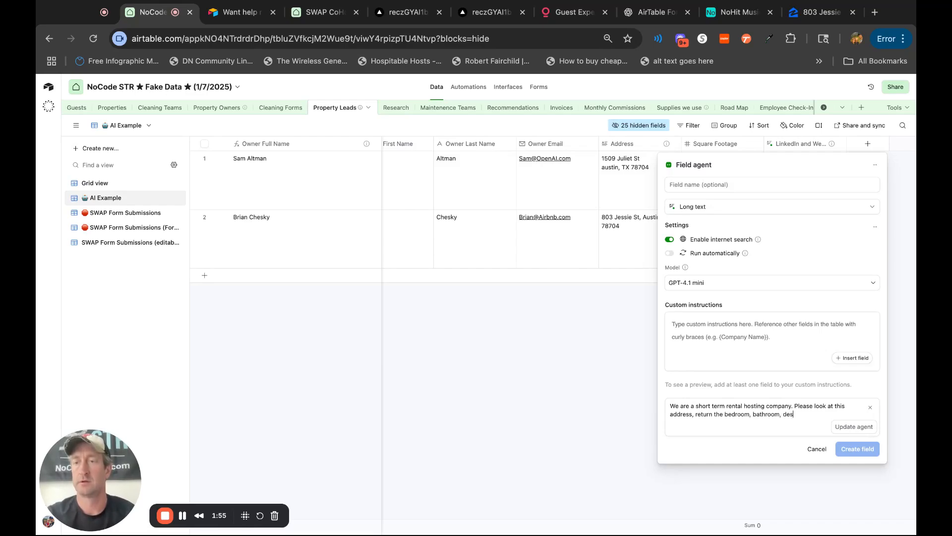
{"action": "type", "text": " count - description of home - does it hav"}
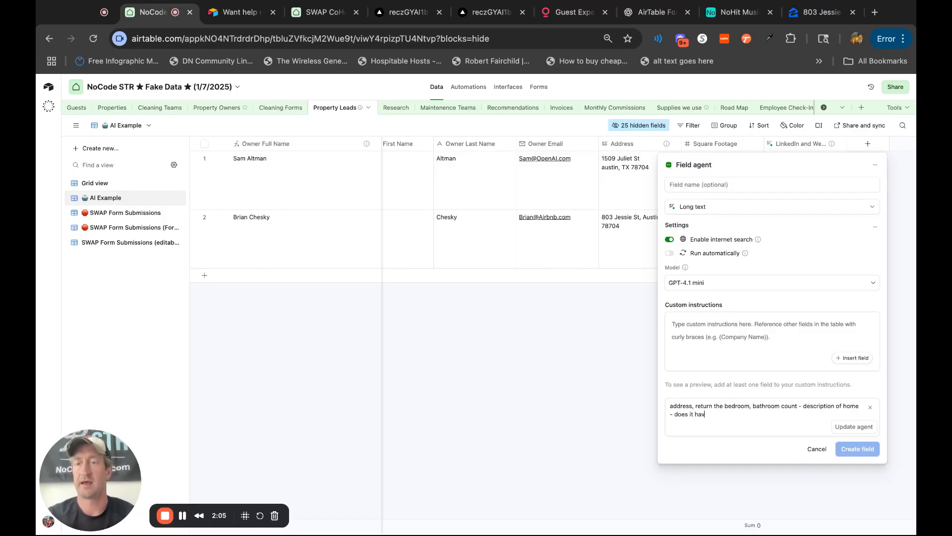
{"action": "type", "text": "e HOA "}
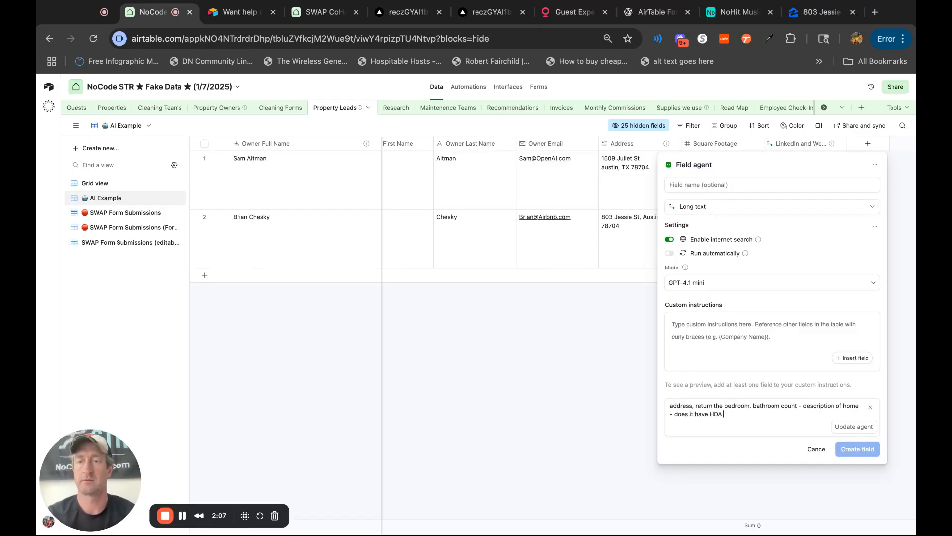
{"action": "type", "text": "& square f"}
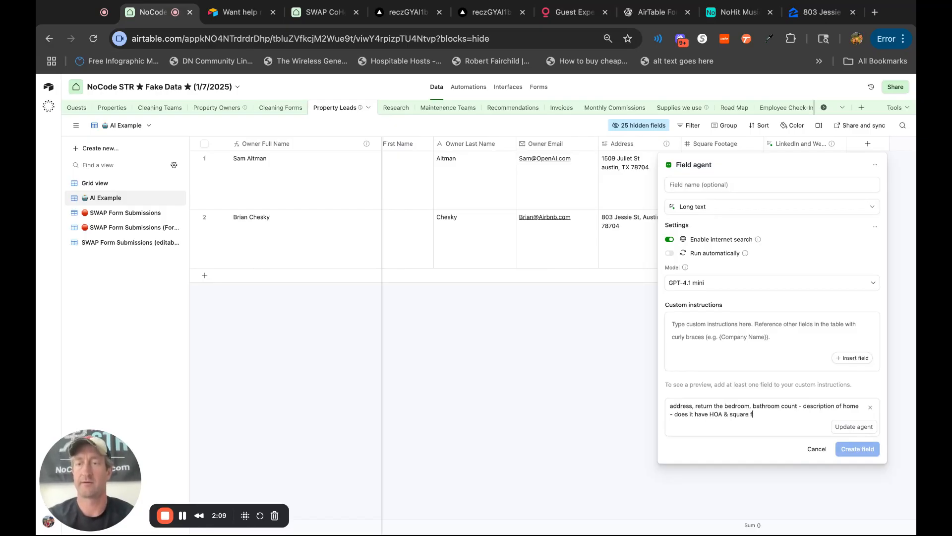
{"action": "type", "text": "ootagte"}
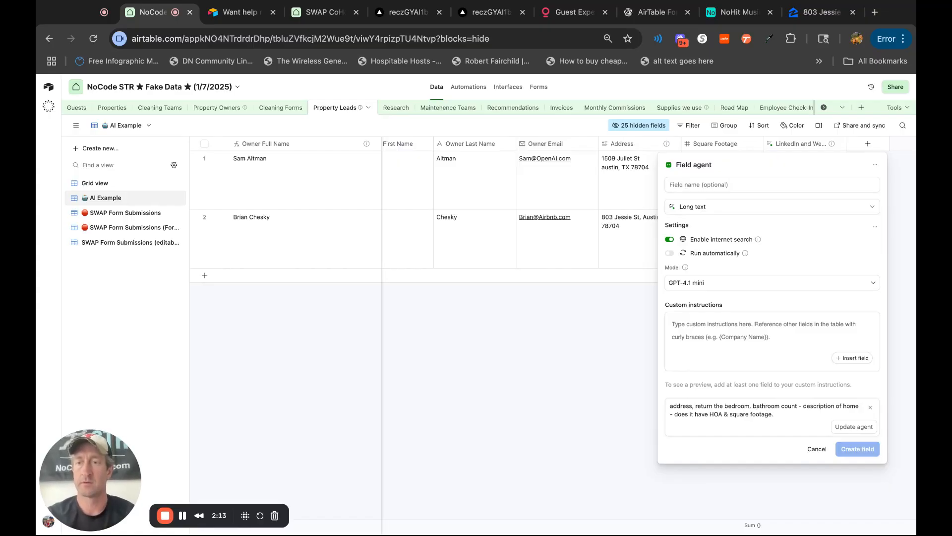
{"action": "type", "text": ". Walk sco"}
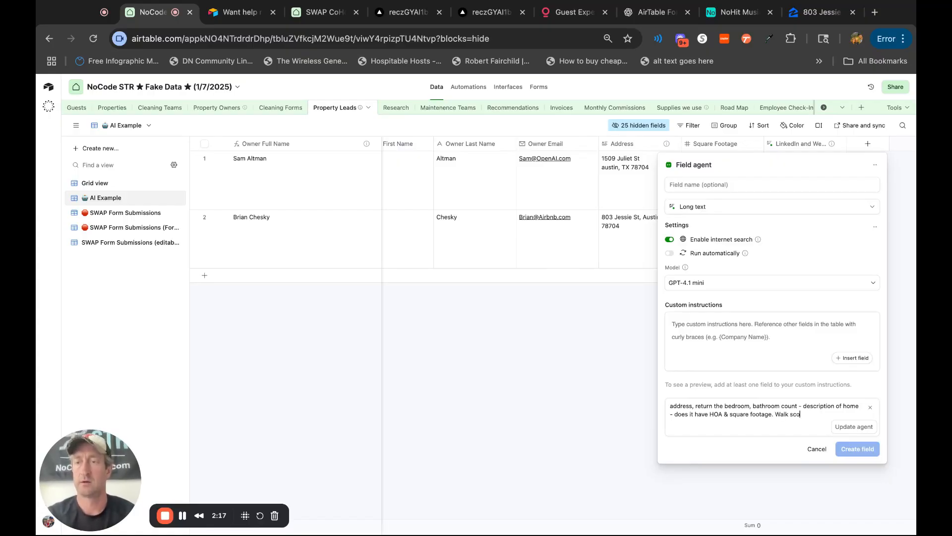
{"action": "type", "text": "re also"}
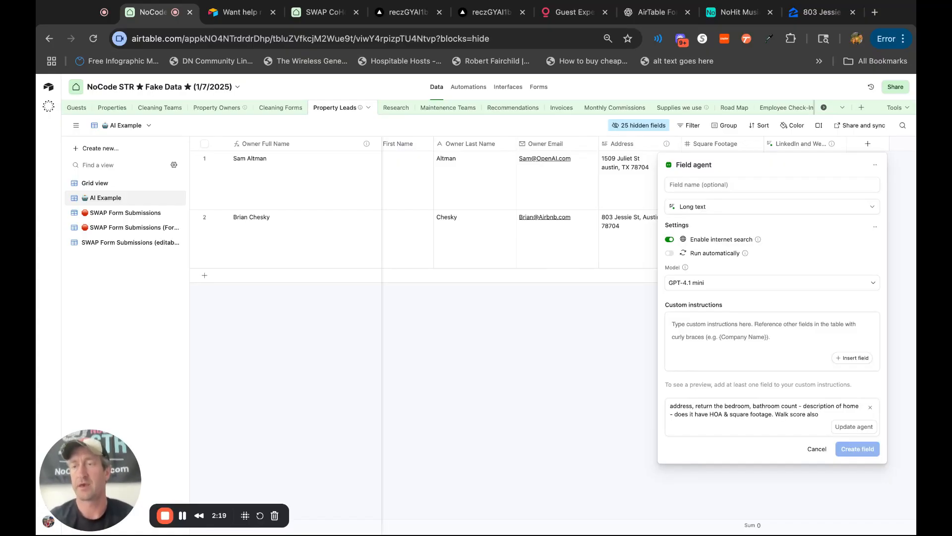
Complete the description with "& square footage. Walk score also" and have AI update the agent.
{"action": "left_click", "coordinate": [862, 429]}
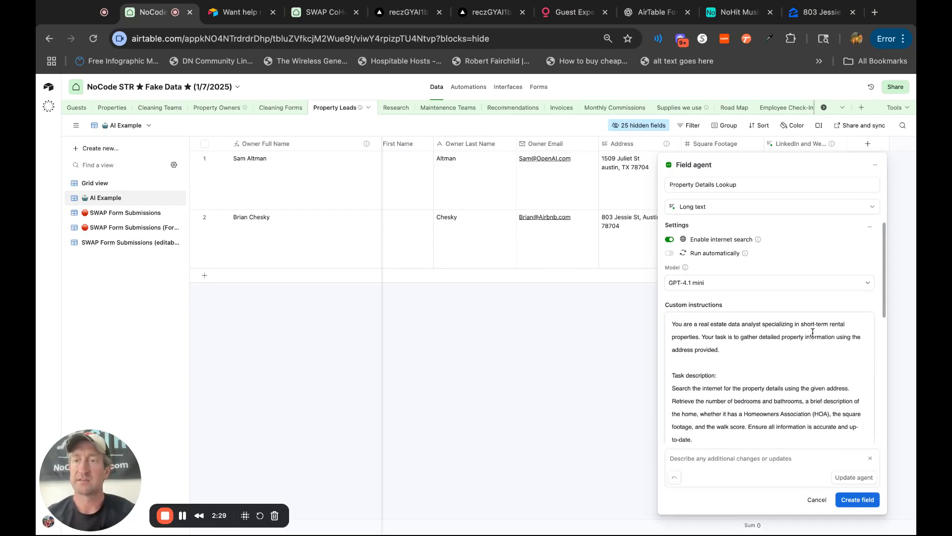
Remove the bedrooms, bathrooms and square footage lines from the custom instructions' Context and Data, keeping Address, and create the field.
{"action": "scroll", "coordinate": [854, 377], "scroll_direction": "down", "scroll_amount": 5}
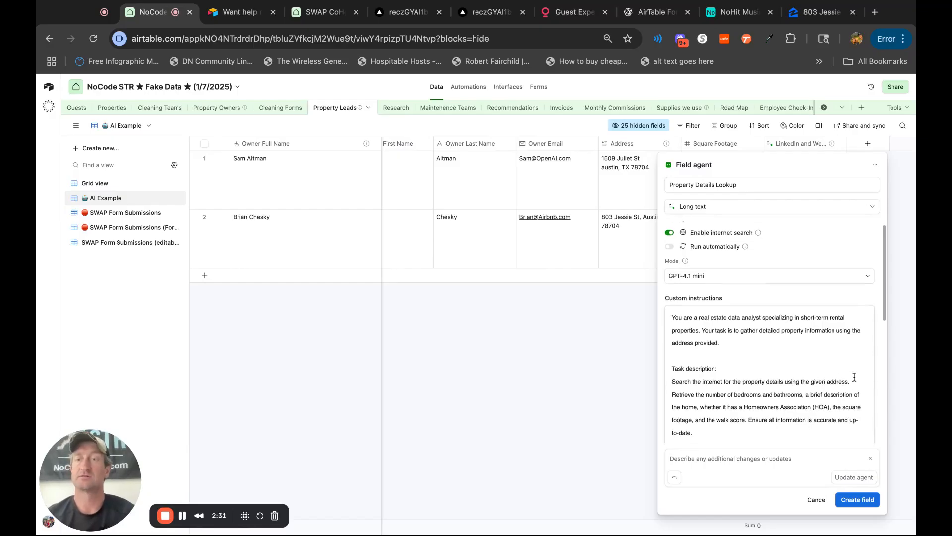
{"action": "scroll", "coordinate": [854, 377], "scroll_direction": "down", "scroll_amount": 2}
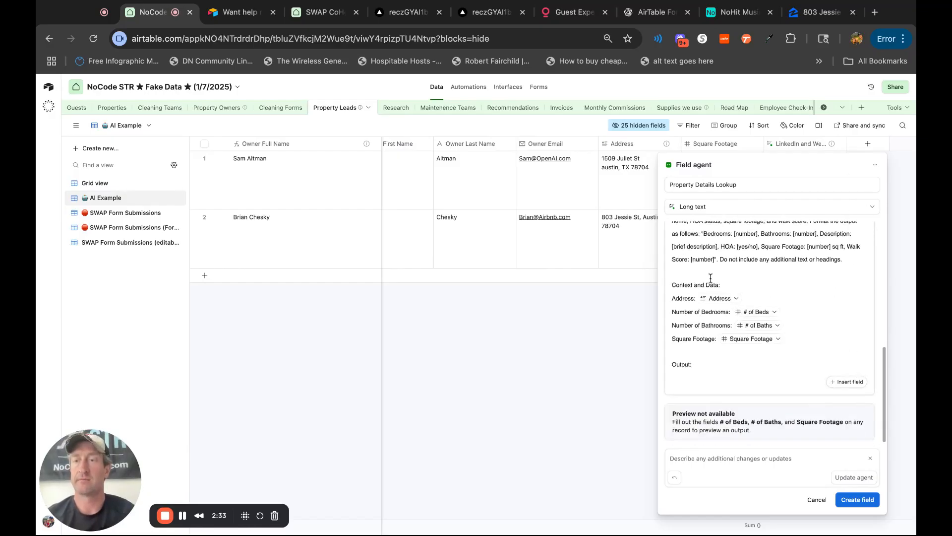
{"action": "left_click", "coordinate": [788, 325]}
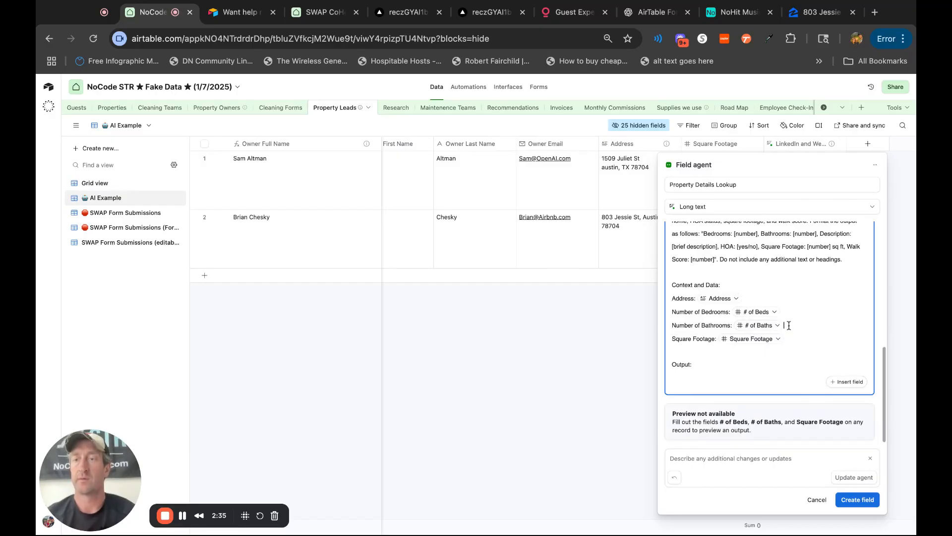
{"action": "key", "text": "shift+Up"}
{"action": "key", "text": "shift+Up"}
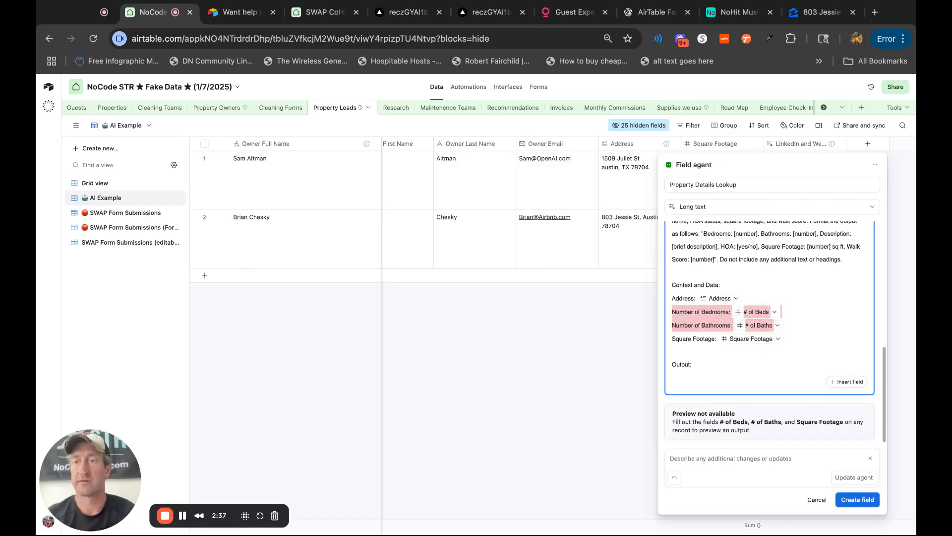
{"action": "key", "text": "BackSpace"}
{"action": "key", "text": "shift+Home"}
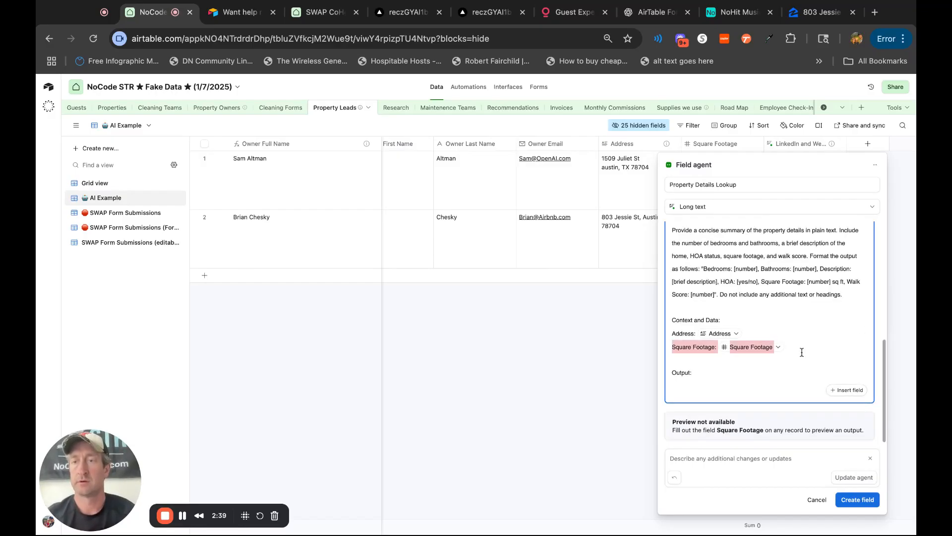
{"action": "key", "text": "BackSpace"}
{"action": "key", "text": "BackSpace"}
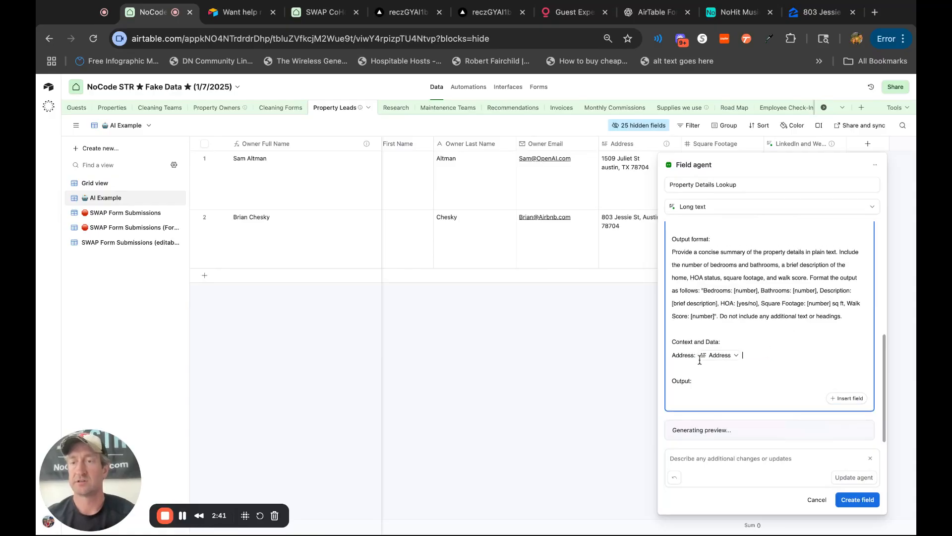
{"action": "left_click", "coordinate": [852, 504]}
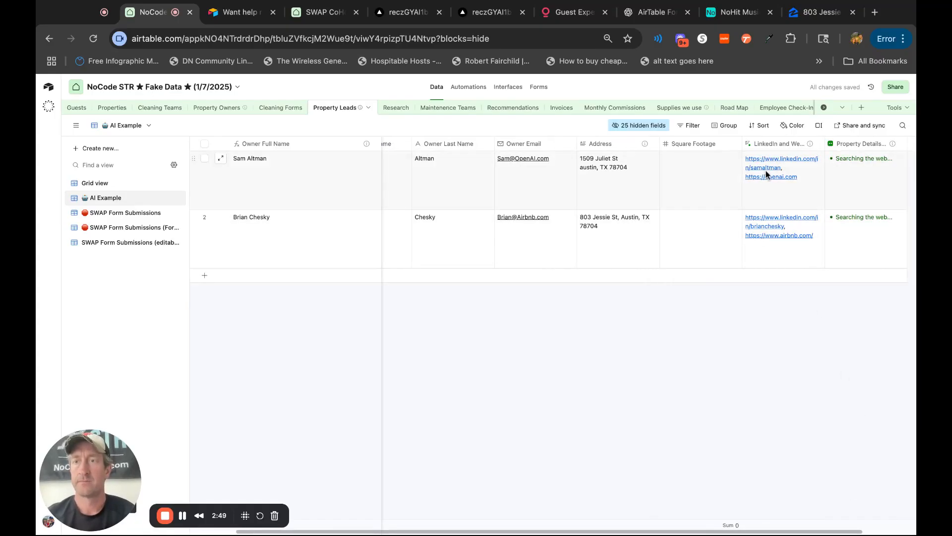
Check the LinkedIn profile link returned for the first lead, close its page, and deselect the cell.
{"action": "left_click", "coordinate": [790, 163]}
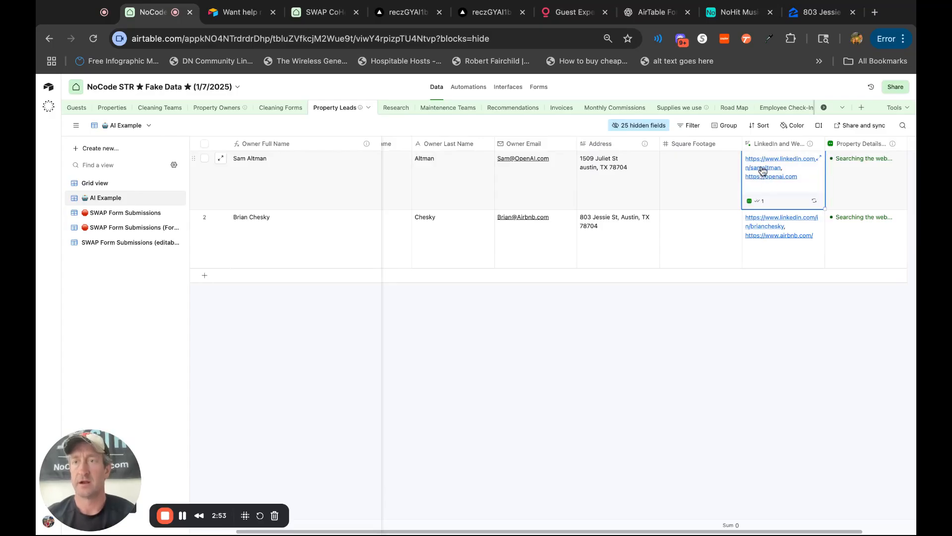
{"action": "left_click", "coordinate": [764, 167]}
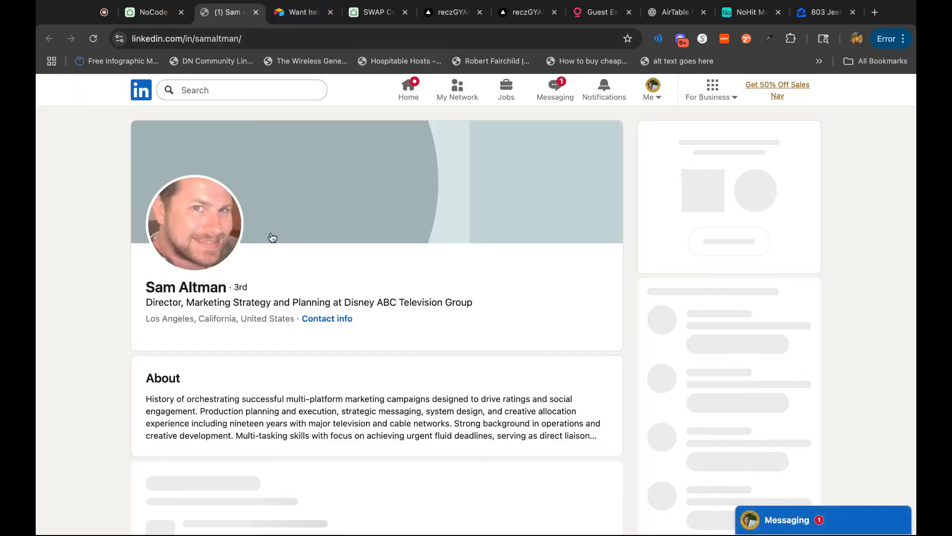
{"action": "left_click", "coordinate": [256, 12]}
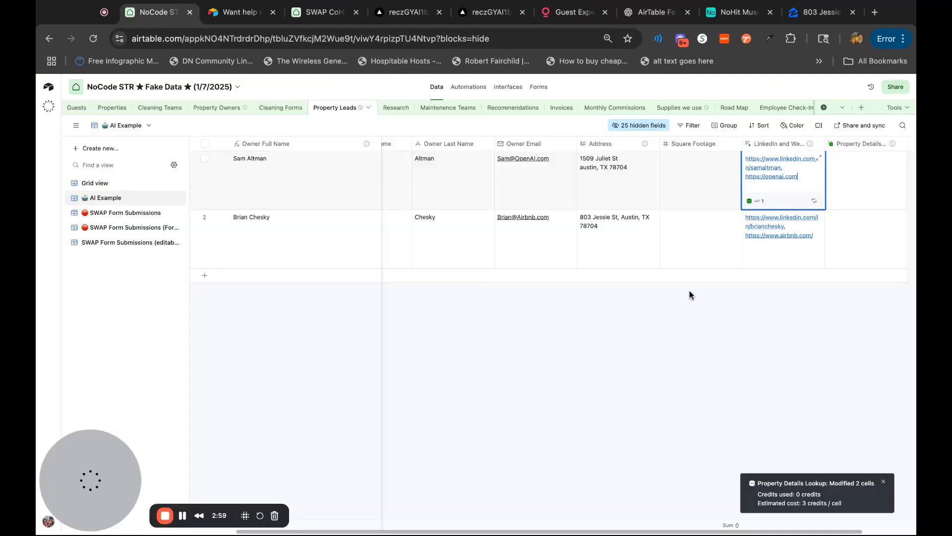
{"action": "left_click", "coordinate": [795, 368]}
Edit the LinkedIn and Website Lookup agent, adding "Please return a 1 paragraph summary about them from what you find." before Context and Data.
{"action": "double_click", "coordinate": [792, 144]}
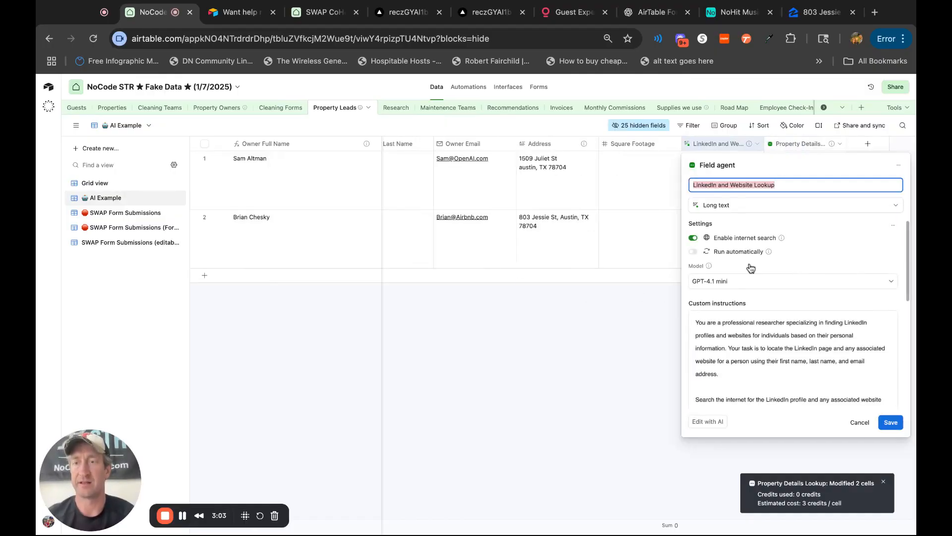
{"action": "scroll", "coordinate": [788, 384], "scroll_direction": "down", "scroll_amount": 10}
{"action": "scroll", "coordinate": [789, 385], "scroll_direction": "up", "scroll_amount": 3}
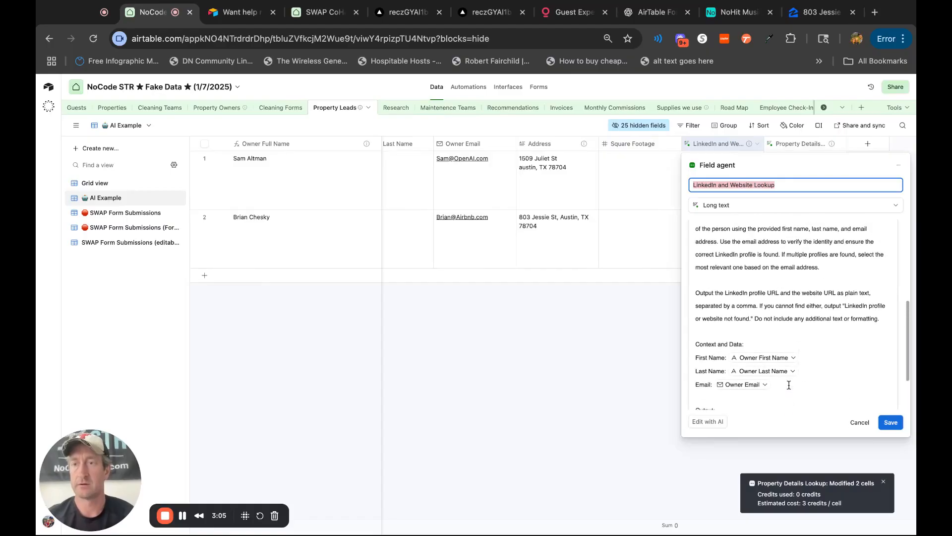
{"action": "left_click", "coordinate": [886, 317]}
{"action": "key", "text": "Return"}
{"action": "key", "text": "Return"}
{"action": "type", "text": "Please return a"}
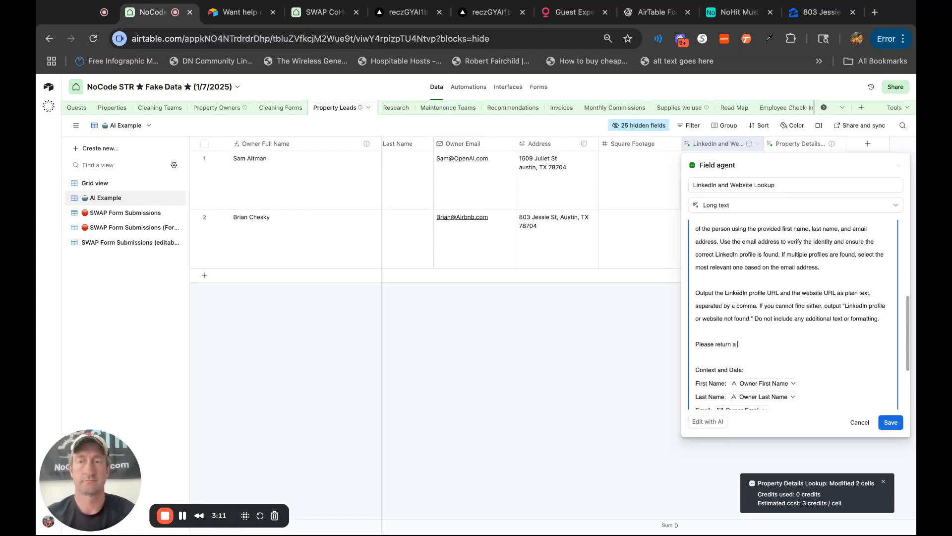
{"action": "type", "text": " 1 paragra"}
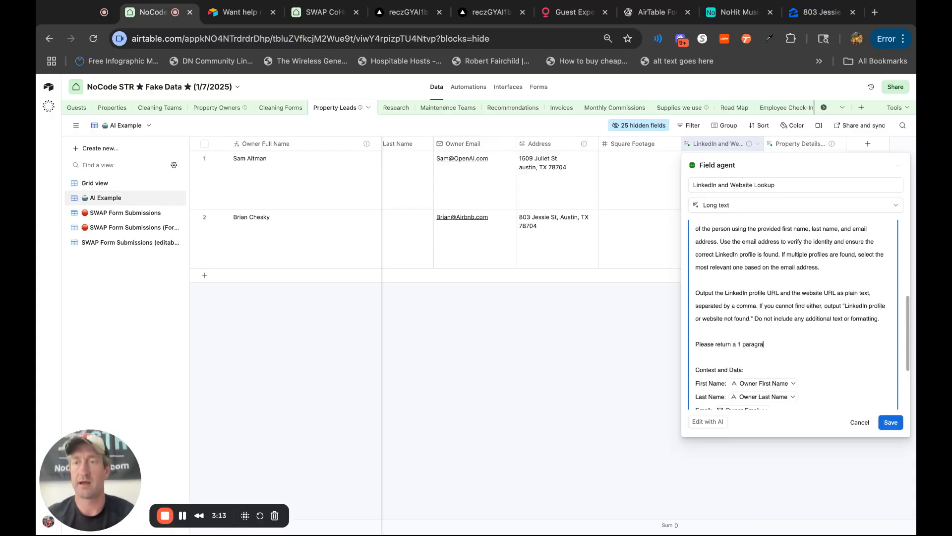
{"action": "type", "text": "ph summary about them from what you find."}
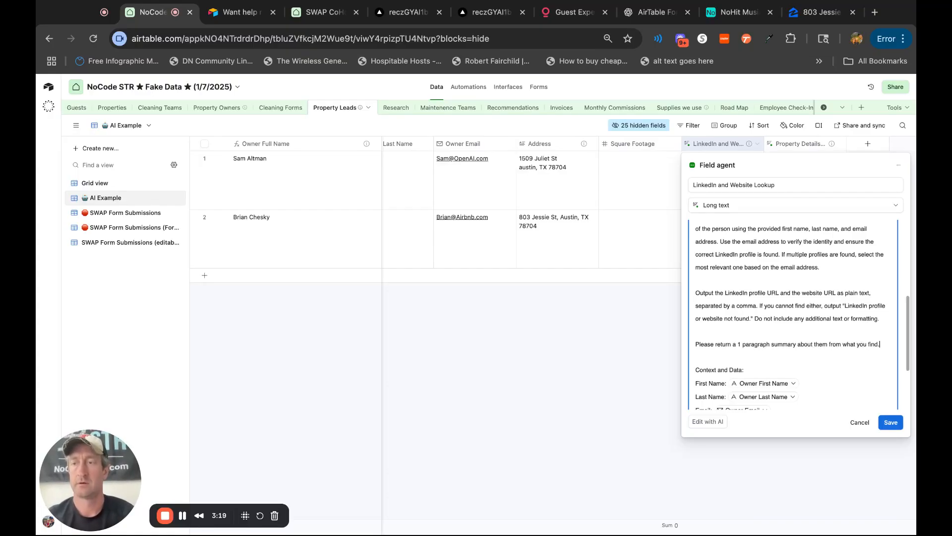
{"action": "scroll", "coordinate": [874, 390], "scroll_direction": "up", "scroll_amount": 2}
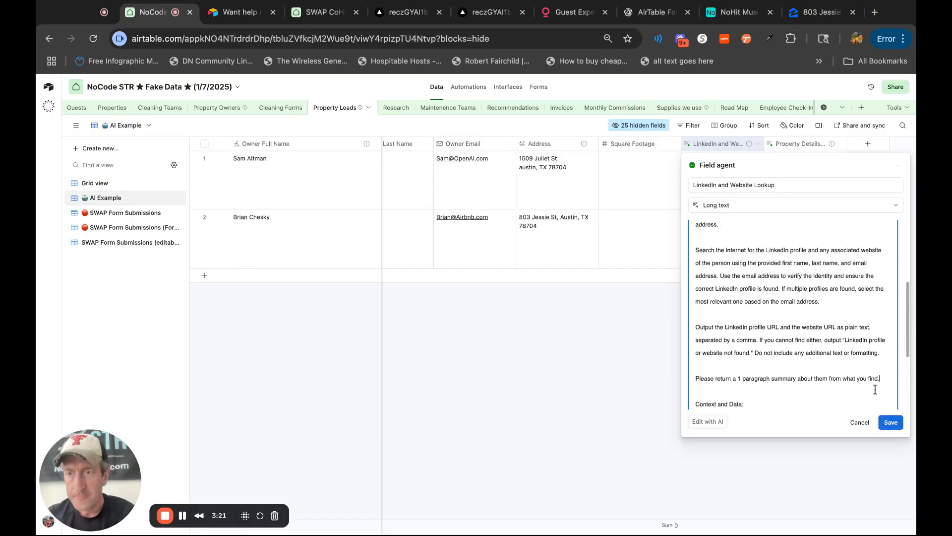
{"action": "type", "text": "ind."}
Add "Use the email address to help find the right person." to the agent's instructions, save, and rerun it for both leads.
{"action": "key", "text": "Return"}
{"action": "type", "text": "Use"}
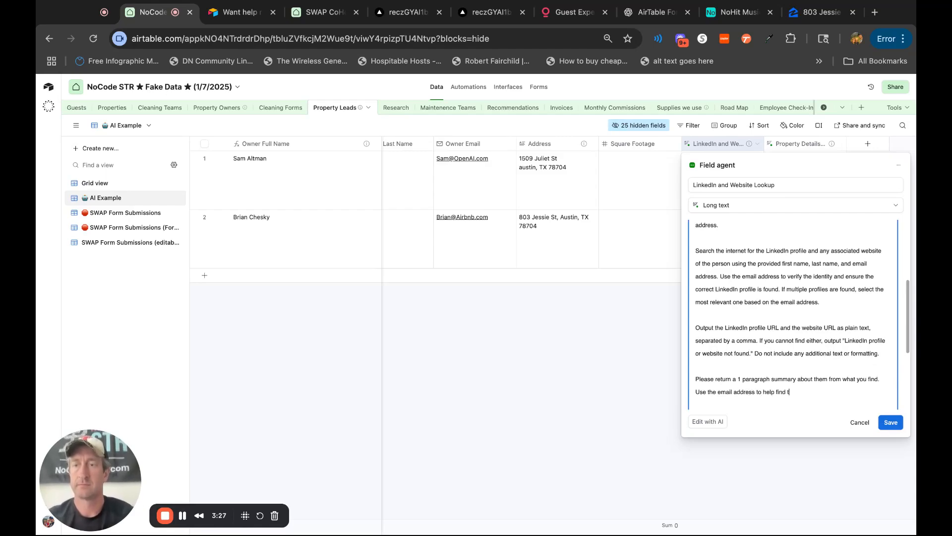
{"action": "type", "text": "ght person."}
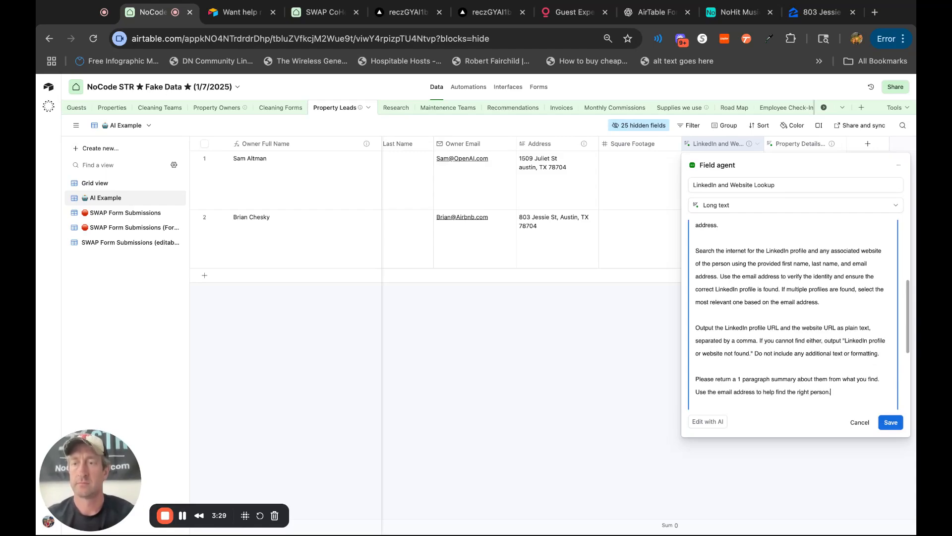
{"action": "left_click", "coordinate": [891, 422]}
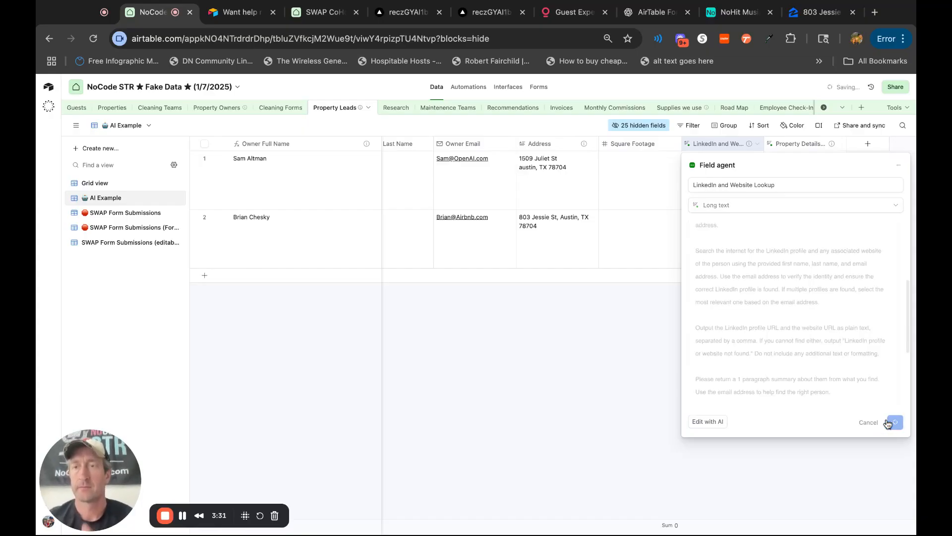
{"action": "left_click", "coordinate": [756, 159]}
{"action": "left_click", "coordinate": [755, 218]}
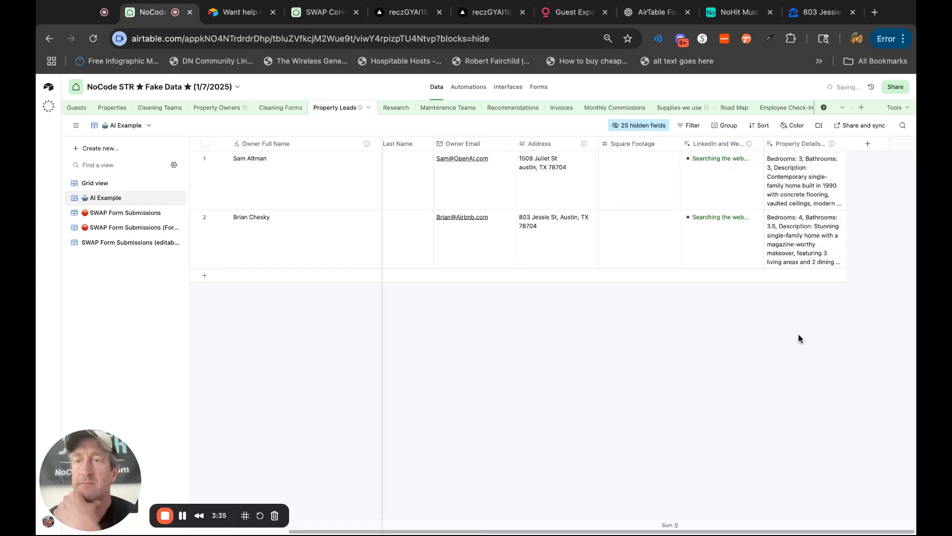
Expand the first lead's Property Details Lookup result and read through the returned property details.
{"action": "left_click", "coordinate": [802, 198]}
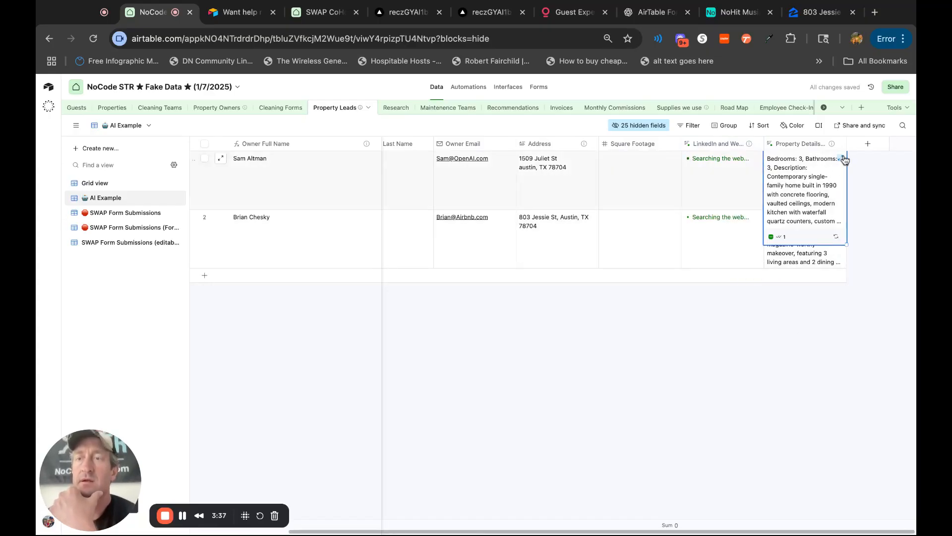
{"action": "left_click", "coordinate": [843, 159]}
{"action": "left_click", "coordinate": [671, 202]}
{"action": "key", "text": "shift+Up"}
{"action": "key", "text": "shift+Up"}
{"action": "key", "text": "shift+Up"}
{"action": "key", "text": "shift+Up"}
{"action": "key", "text": "shift+Up"}
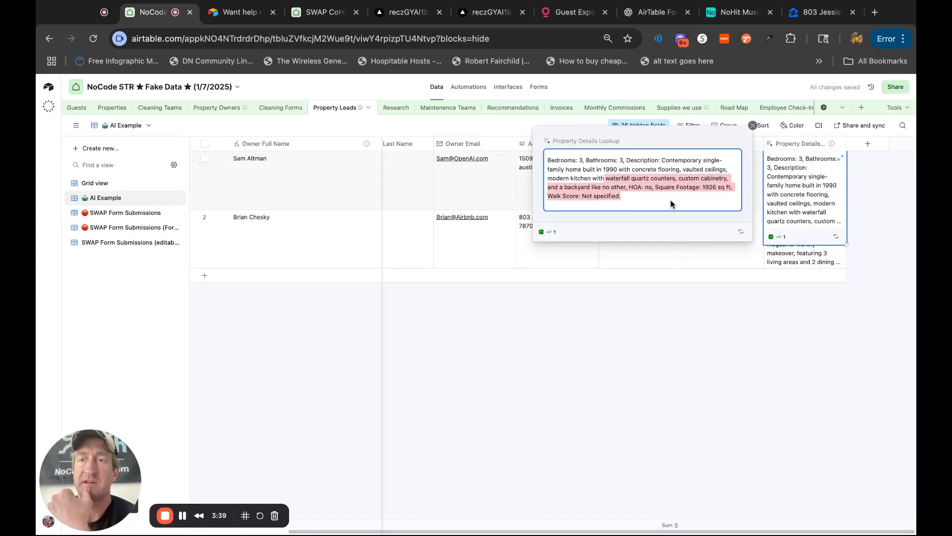
{"action": "left_click", "coordinate": [554, 158]}
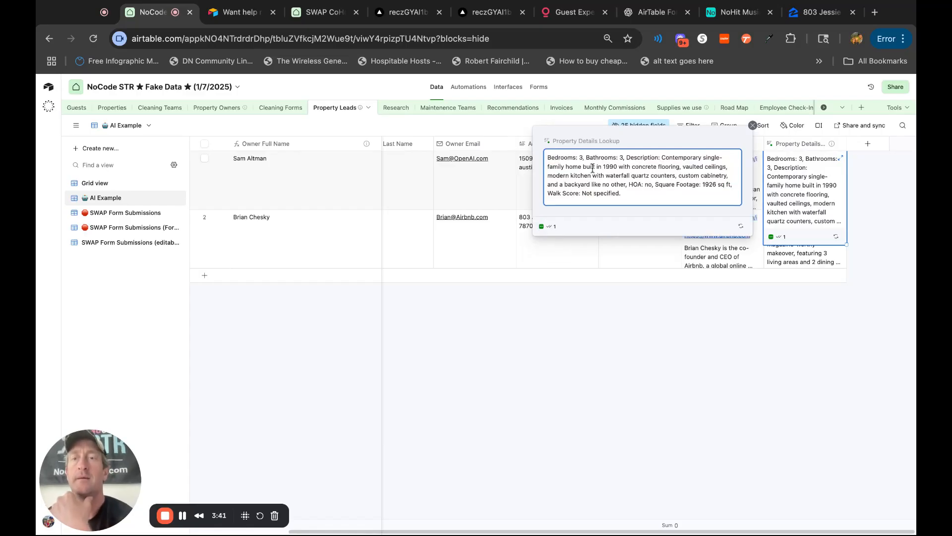
Add "Include Zillow URL" before Context and Data in the Property Details Lookup agent, save, and rerun it for both leads.
{"action": "double_click", "coordinate": [808, 142]}
{"action": "scroll", "coordinate": [797, 376], "scroll_direction": "down", "scroll_amount": 2}
{"action": "scroll", "coordinate": [796, 375], "scroll_direction": "down", "scroll_amount": 5}
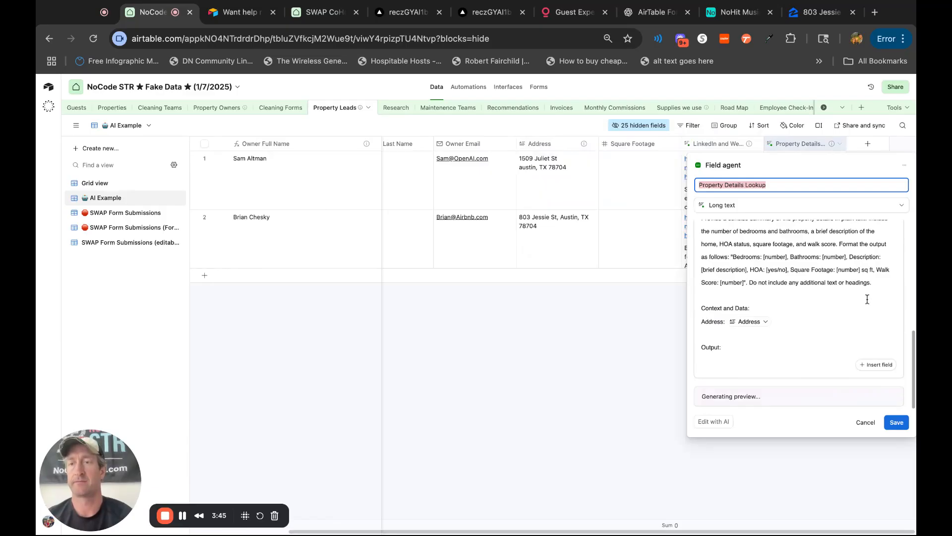
{"action": "left_click", "coordinate": [884, 281]}
{"action": "key", "text": "Return"}
{"action": "key", "text": "Return"}
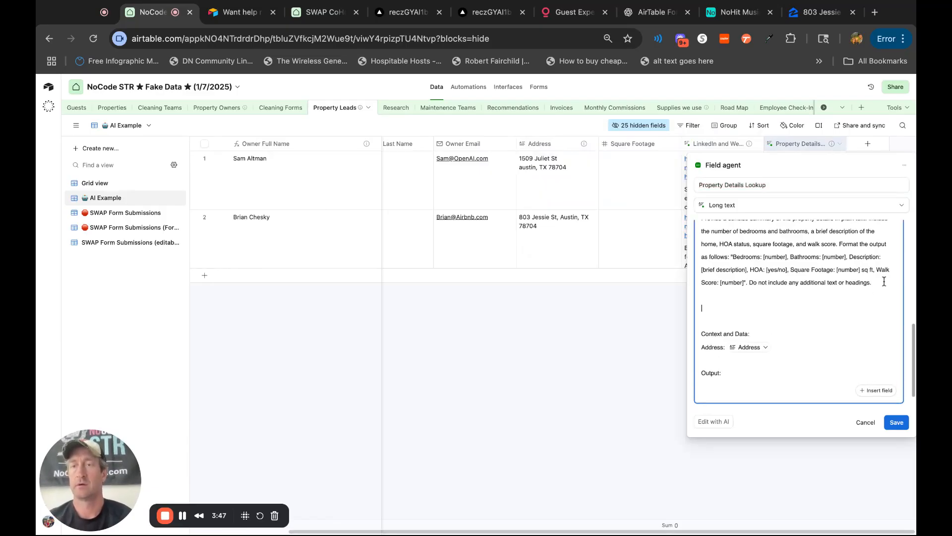
{"action": "type", "text": "Include "}
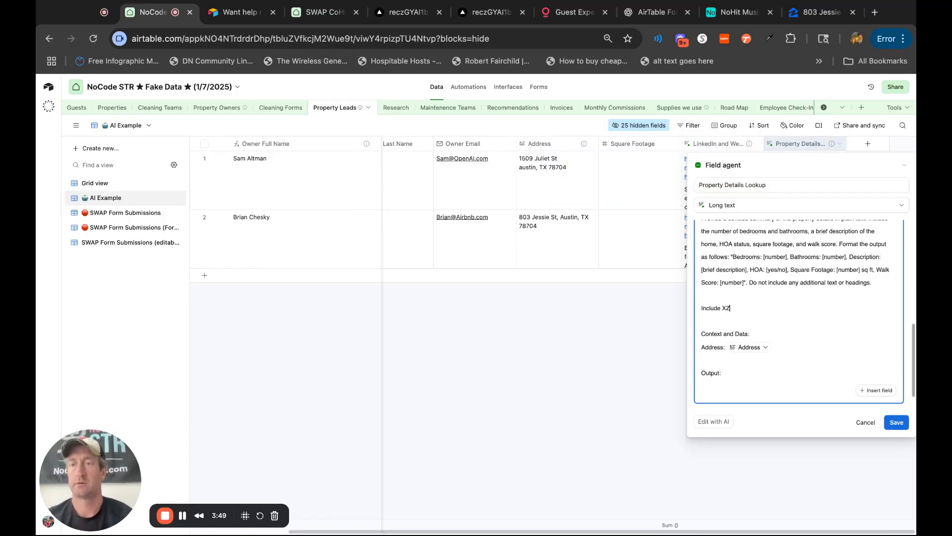
{"action": "type", "text": "Zillow URL"}
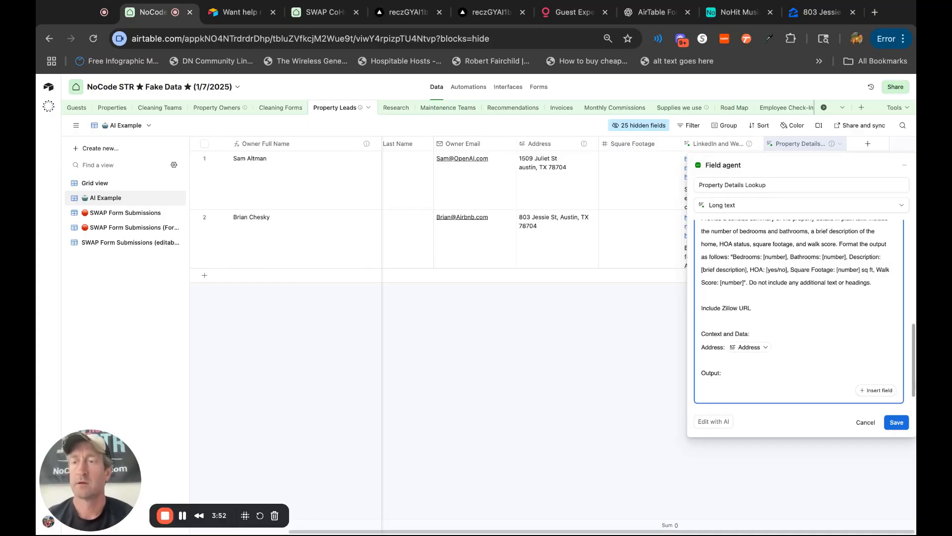
{"action": "left_click", "coordinate": [896, 423]}
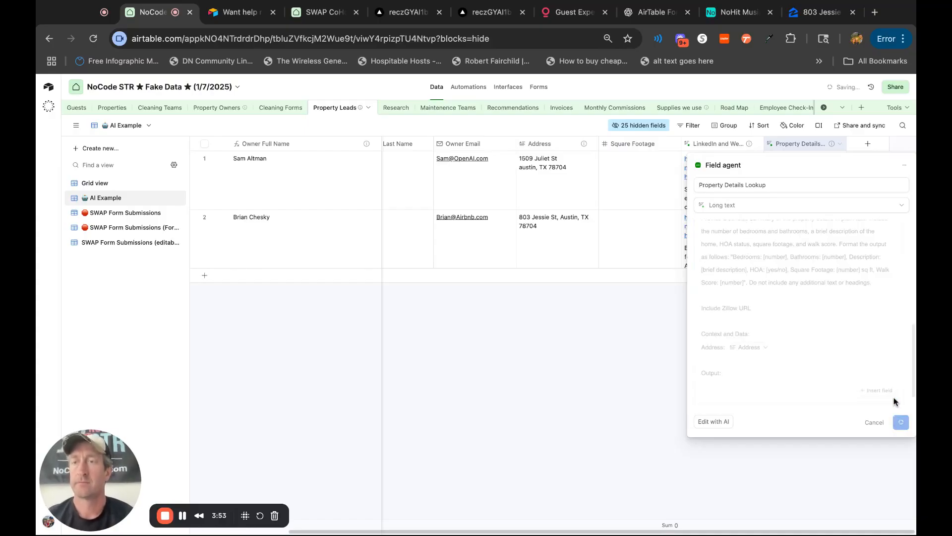
{"action": "left_click", "coordinate": [838, 158]}
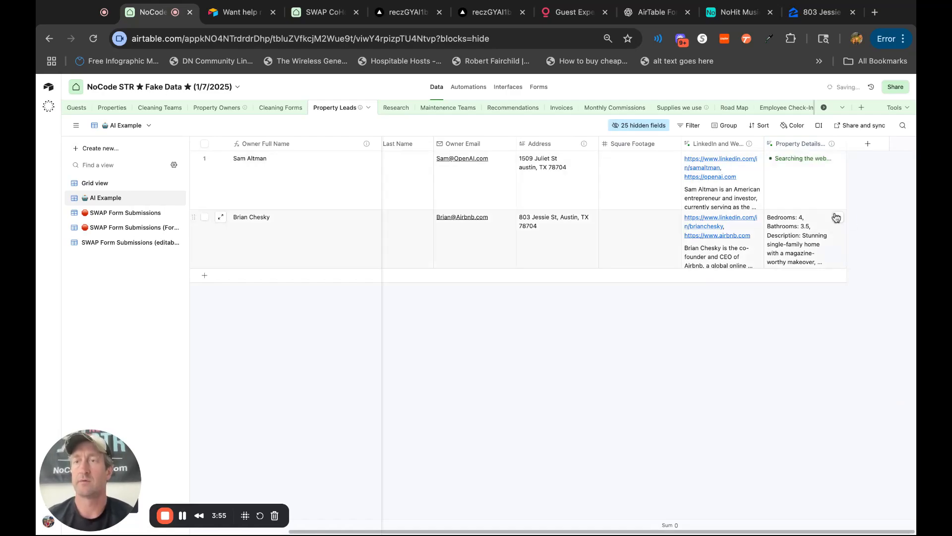
{"action": "left_click", "coordinate": [839, 217]}
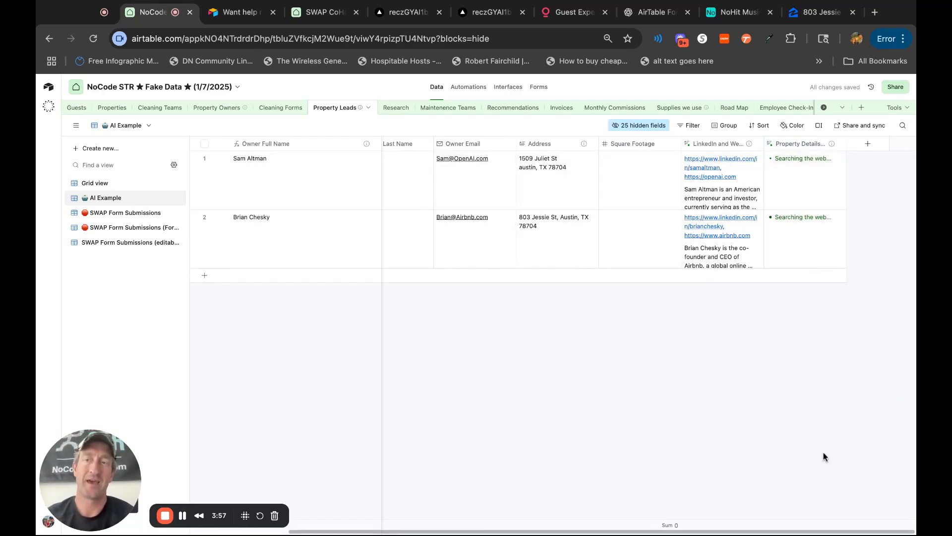
Expand the LinkedIn and Website Lookup results of the second and first leads and read their summaries.
{"action": "left_click", "coordinate": [745, 266]}
{"action": "left_click", "coordinate": [758, 219]}
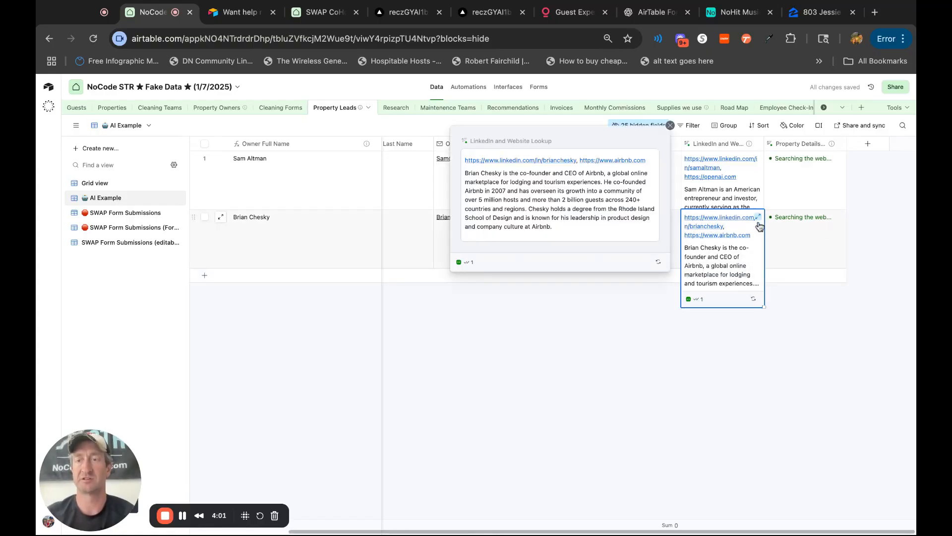
{"action": "left_click_drag", "start_coordinate": [574, 238], "coordinate": [464, 158]}
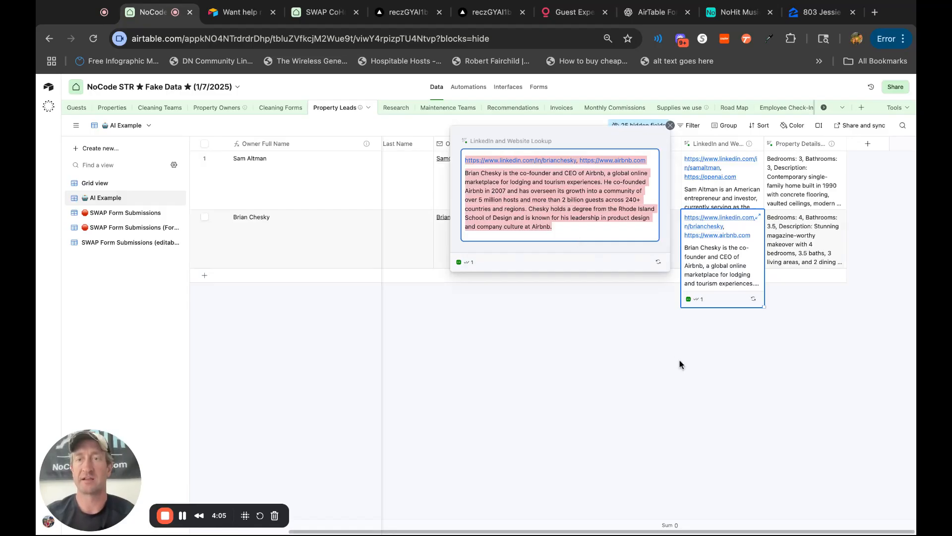
{"action": "left_click", "coordinate": [683, 342]}
{"action": "left_click", "coordinate": [748, 198]}
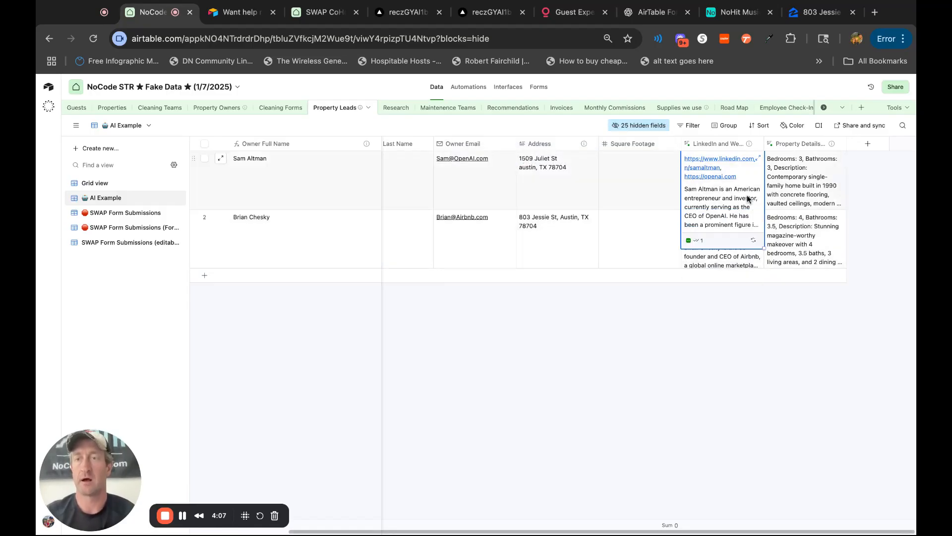
{"action": "left_click", "coordinate": [758, 158]}
{"action": "left_click_drag", "start_coordinate": [626, 242], "coordinate": [464, 159]}
{"action": "left_click", "coordinate": [562, 369]}
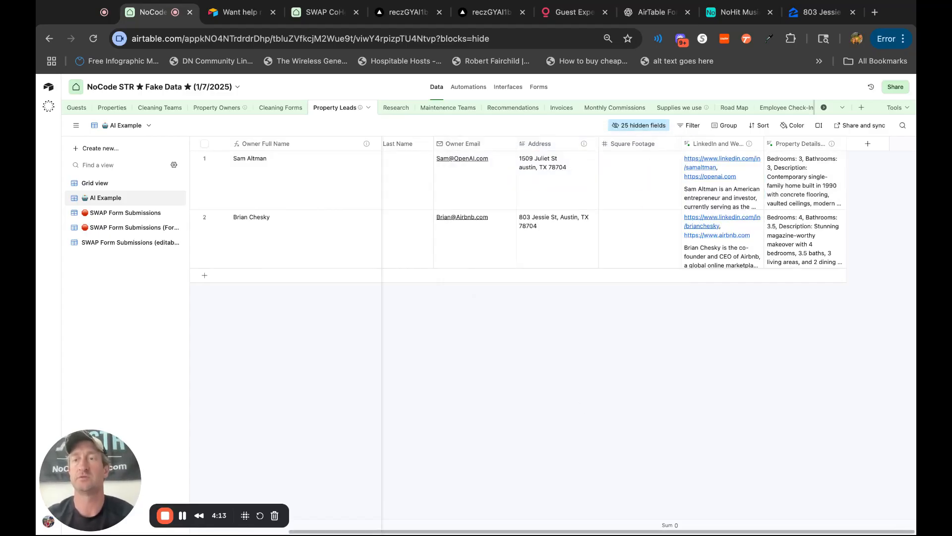
Expand the second lead's Property Details Lookup result, check it for a Zillow URL, and close it.
{"action": "left_click", "coordinate": [829, 219]}
{"action": "left_click", "coordinate": [843, 218]}
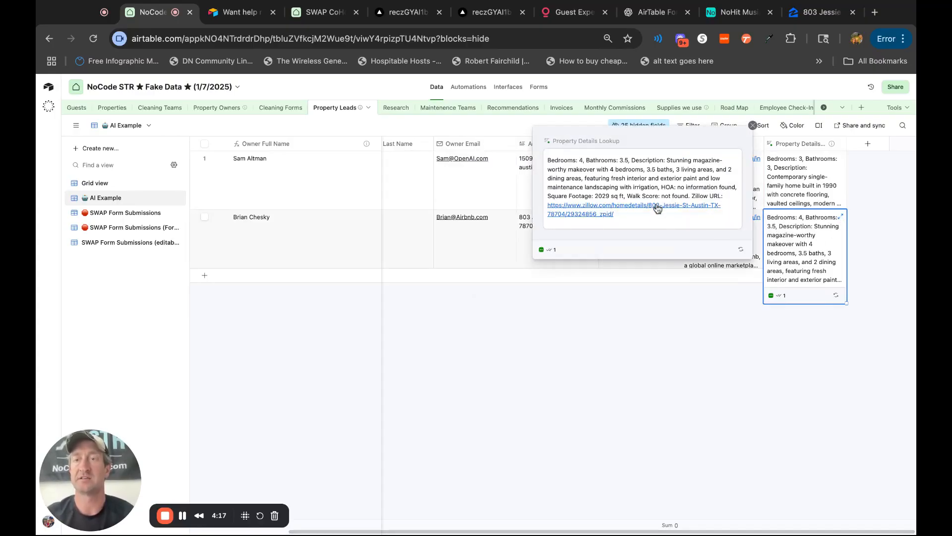
{"action": "left_click", "coordinate": [815, 475]}
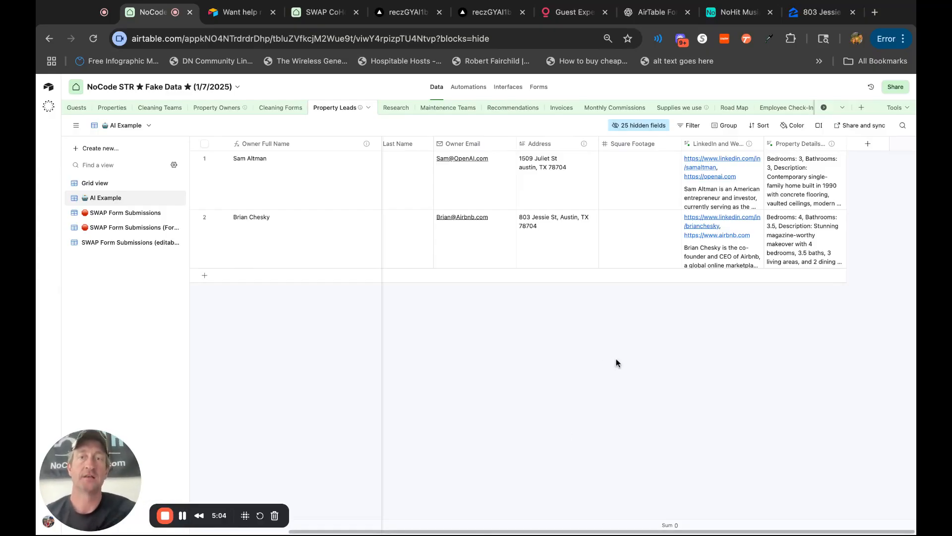
Add a record to the Research table with the request "We are looking for a plumber in 78704 to repair a toilet that isn't working".
{"action": "left_click", "coordinate": [396, 108]}
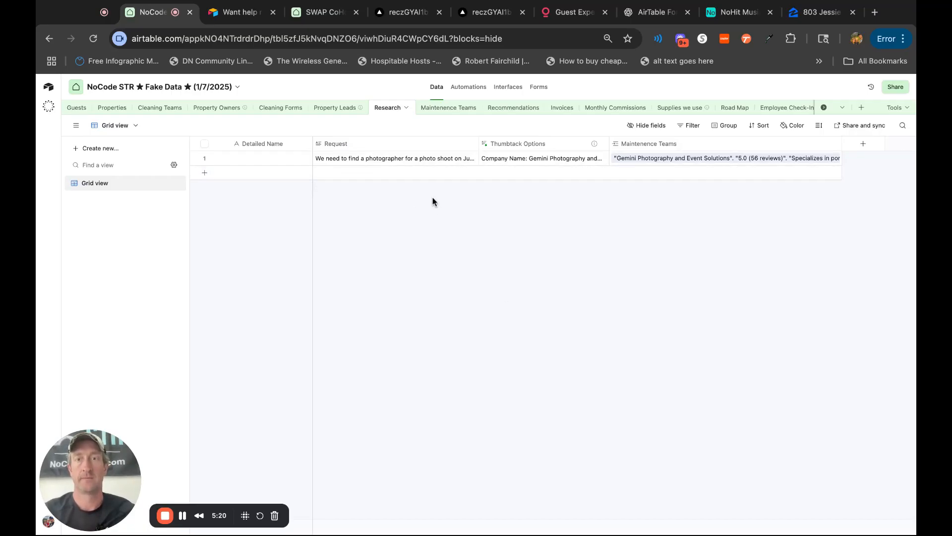
{"action": "left_click", "coordinate": [445, 179]}
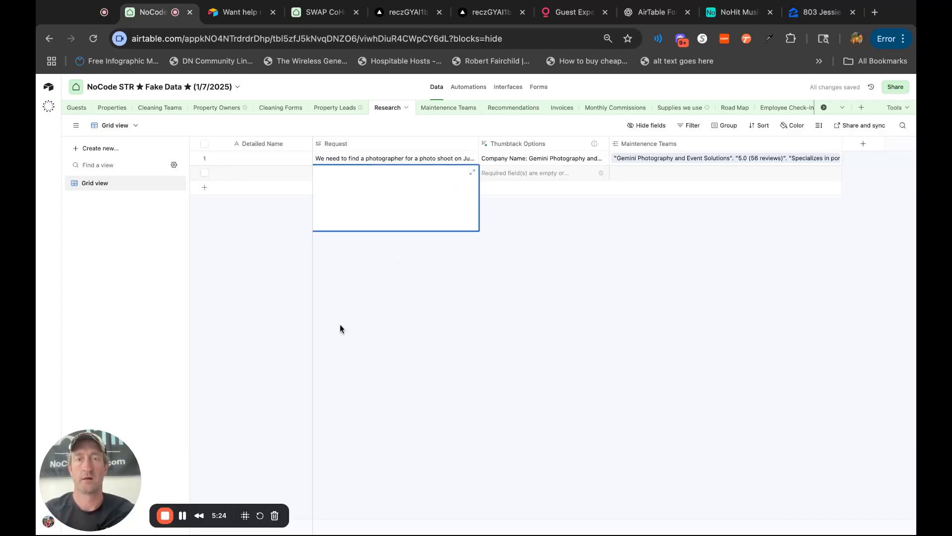
{"action": "left_click", "coordinate": [320, 471]}
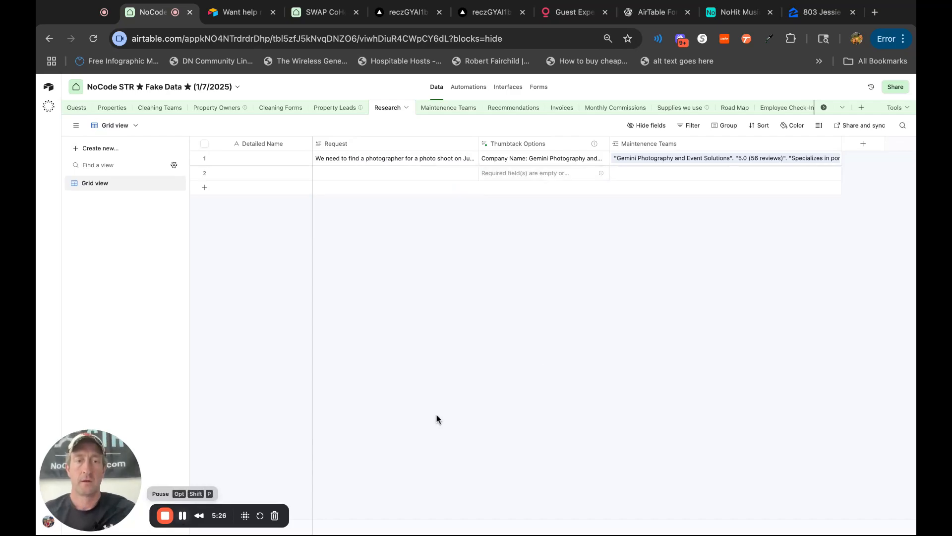
{"action": "double_click", "coordinate": [409, 174]}
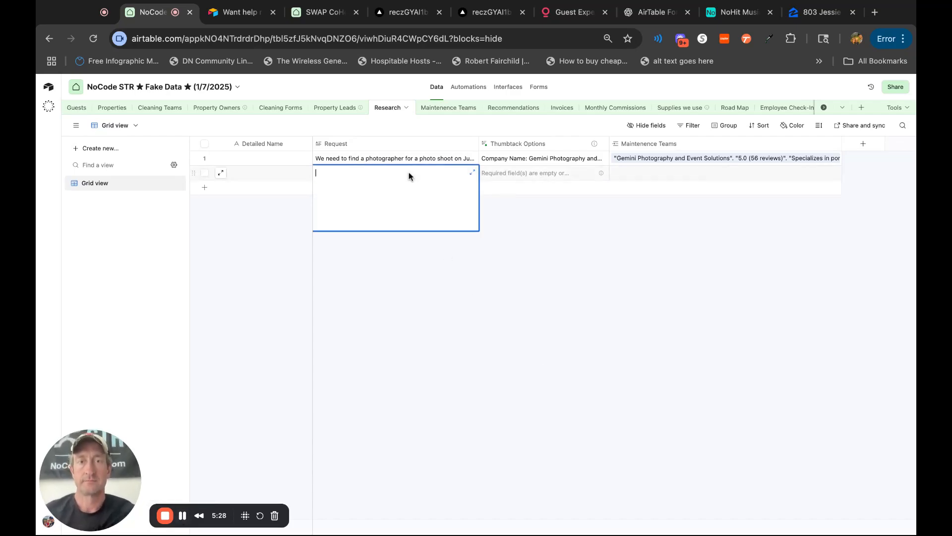
{"action": "type", "text": "We are looking for a plumber in 78704 to repair a toilet that isn't working"}
{"action": "left_click", "coordinate": [565, 351]}
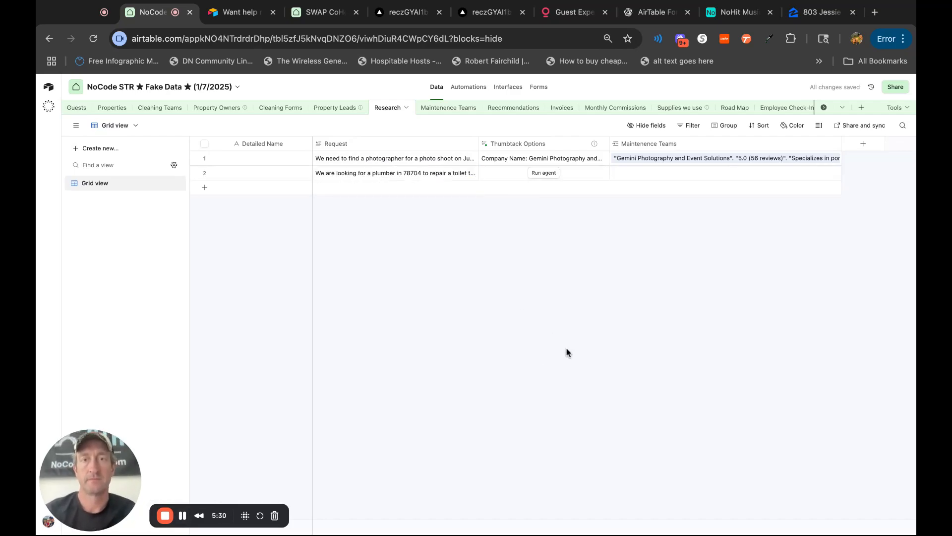
Run the Thumbtack Options agent on the plumber request and look over the agent's custom instructions.
{"action": "left_click", "coordinate": [325, 173]}
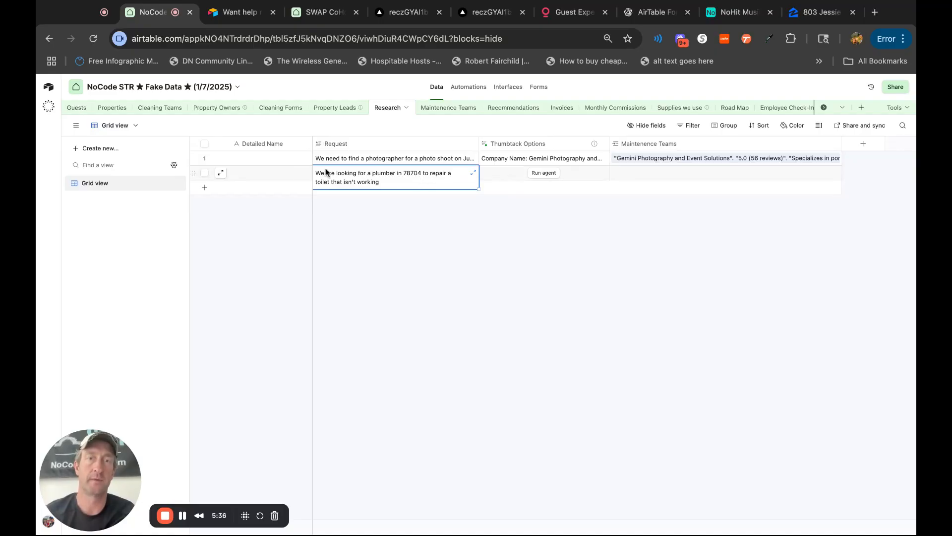
{"action": "left_click", "coordinate": [547, 173]}
{"action": "double_click", "coordinate": [554, 146]}
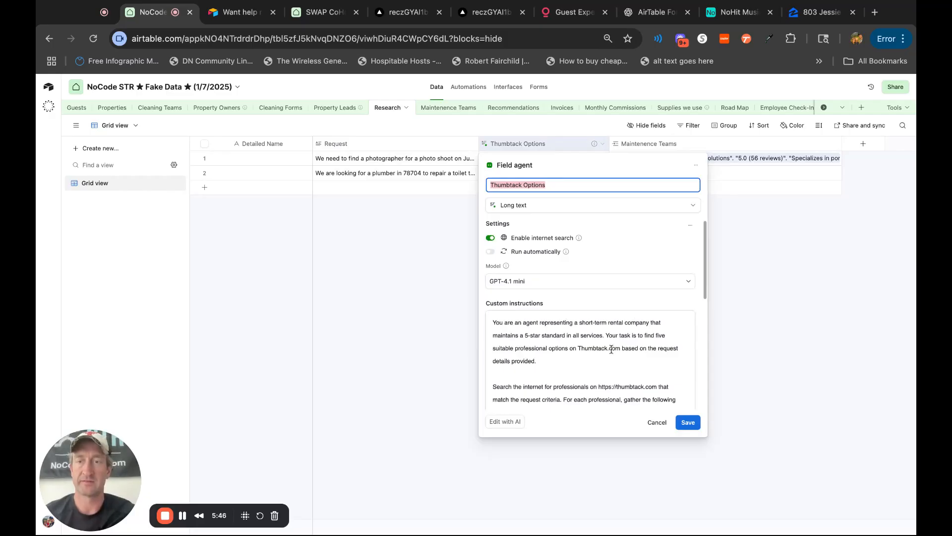
{"action": "scroll", "coordinate": [618, 359], "scroll_direction": "down", "scroll_amount": 1}
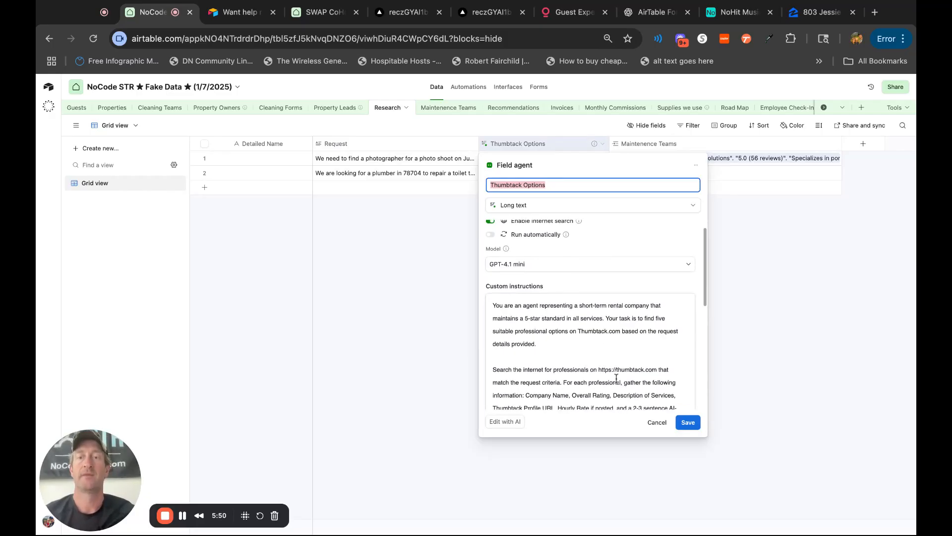
{"action": "left_click", "coordinate": [802, 353]}
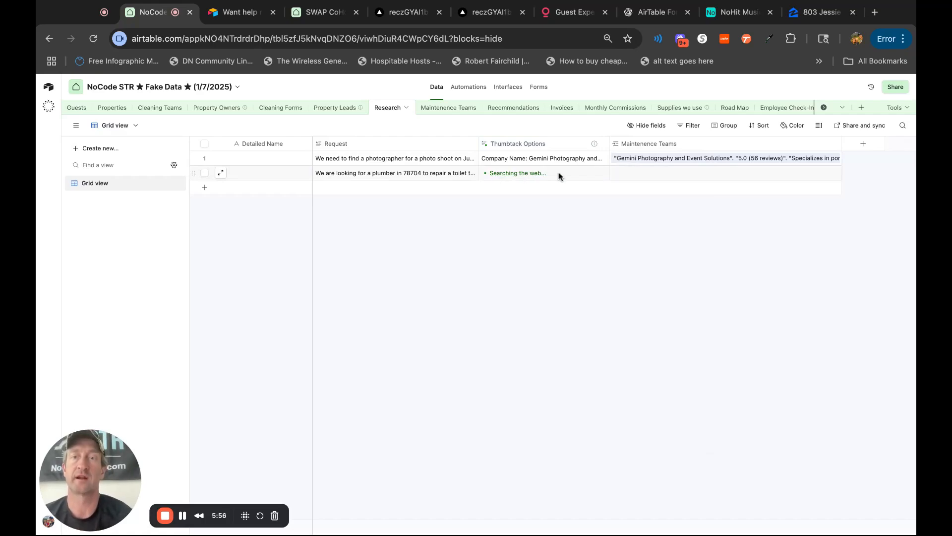
Review the Maintenence Teams table's columns for the photographers and the rating options for hiring the first one again.
{"action": "left_click", "coordinate": [456, 109]}
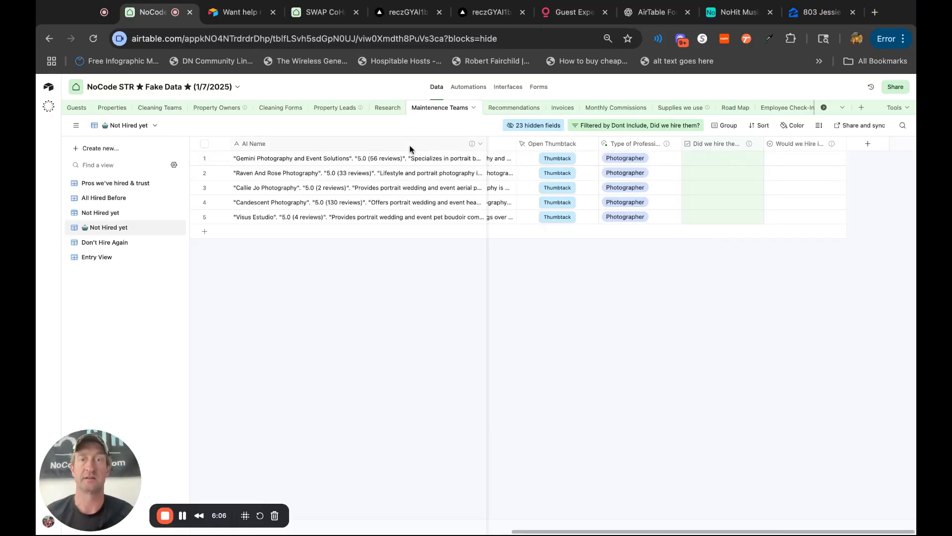
{"action": "scroll", "coordinate": [724, 332], "scroll_direction": "left", "scroll_amount": 10}
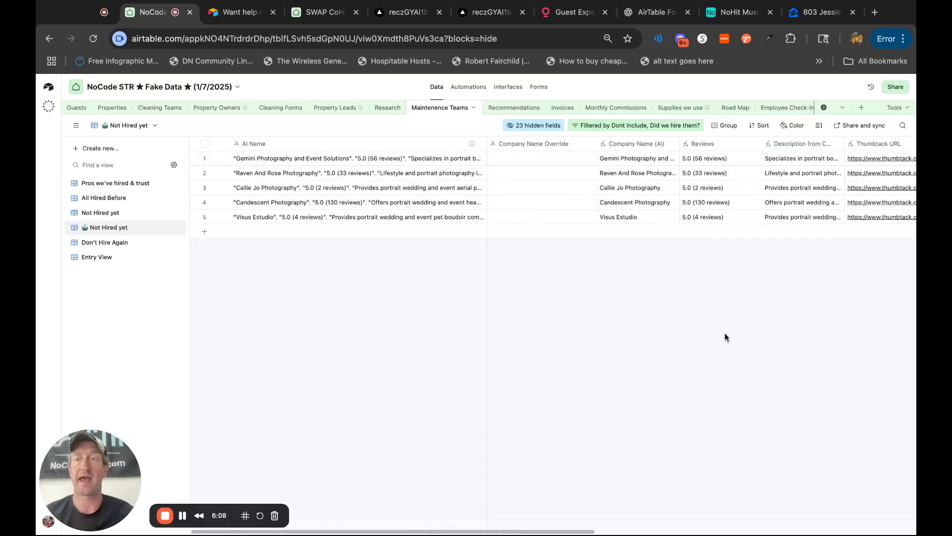
{"action": "scroll", "coordinate": [727, 206], "scroll_direction": "right", "scroll_amount": 5}
{"action": "scroll", "coordinate": [692, 163], "scroll_direction": "right", "scroll_amount": 2}
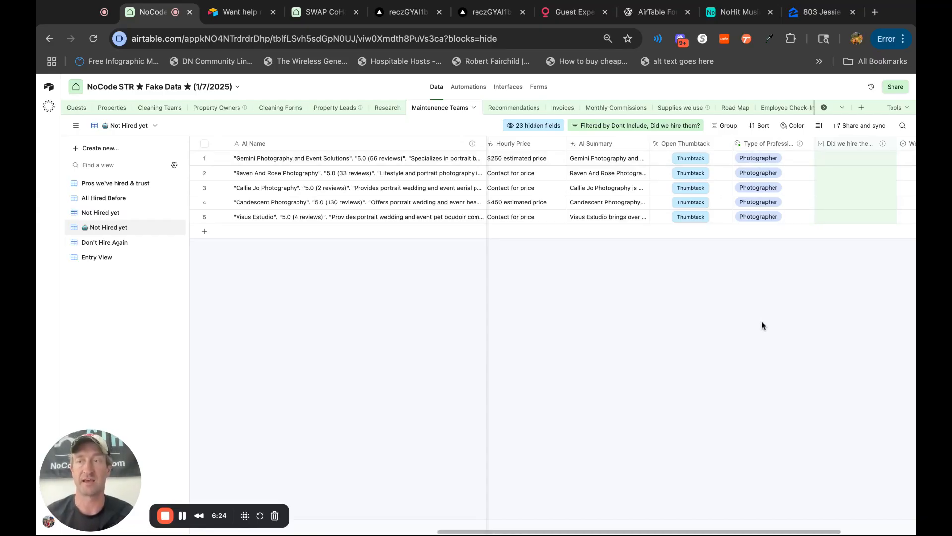
{"action": "scroll", "coordinate": [778, 351], "scroll_direction": "right", "scroll_amount": 3}
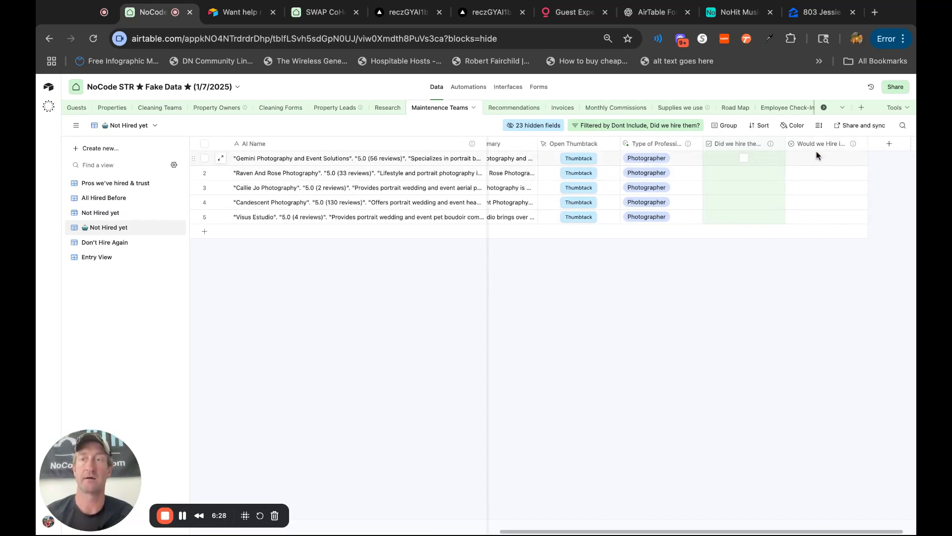
{"action": "left_click", "coordinate": [827, 156]}
{"action": "left_click", "coordinate": [827, 157]}
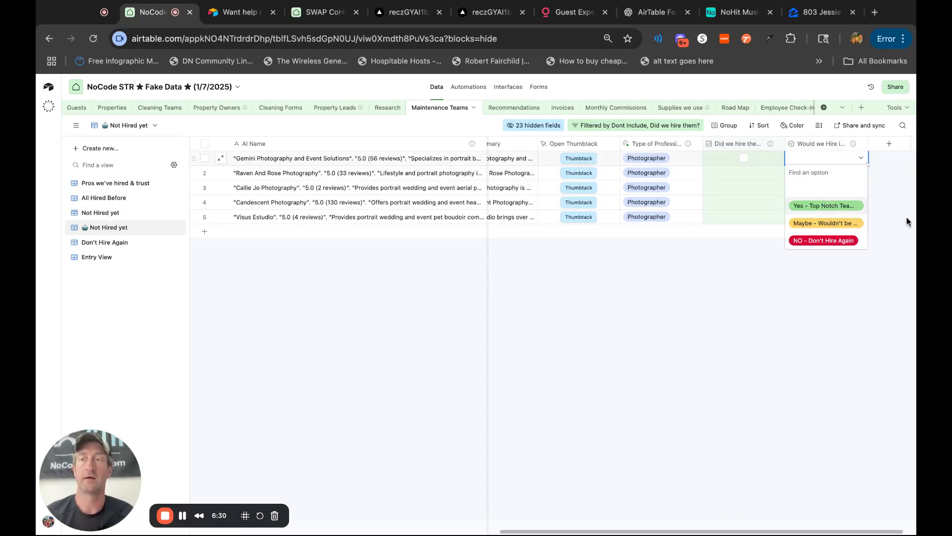
{"action": "left_click", "coordinate": [901, 233]}
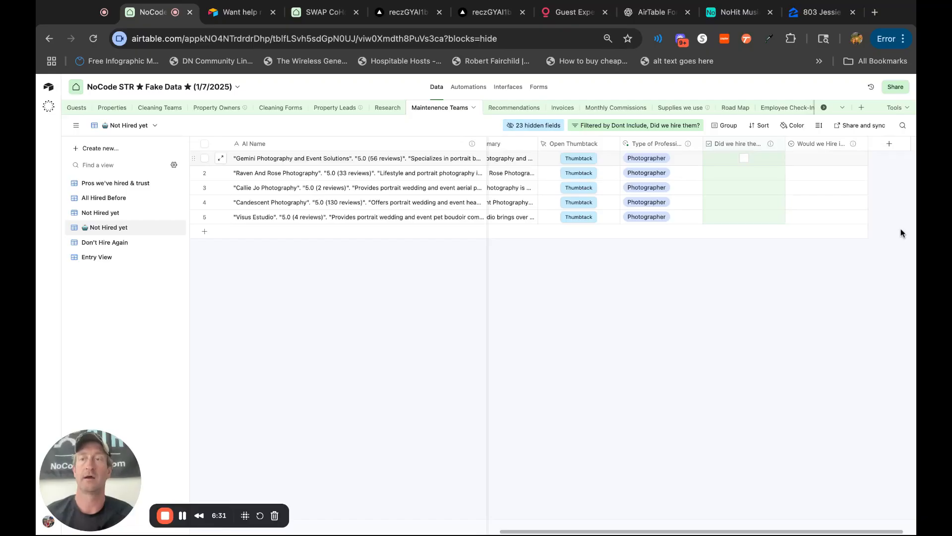
Look at the first photographer's hire-again rating options without choosing one, then return to the Research table.
{"action": "double_click", "coordinate": [820, 162]}
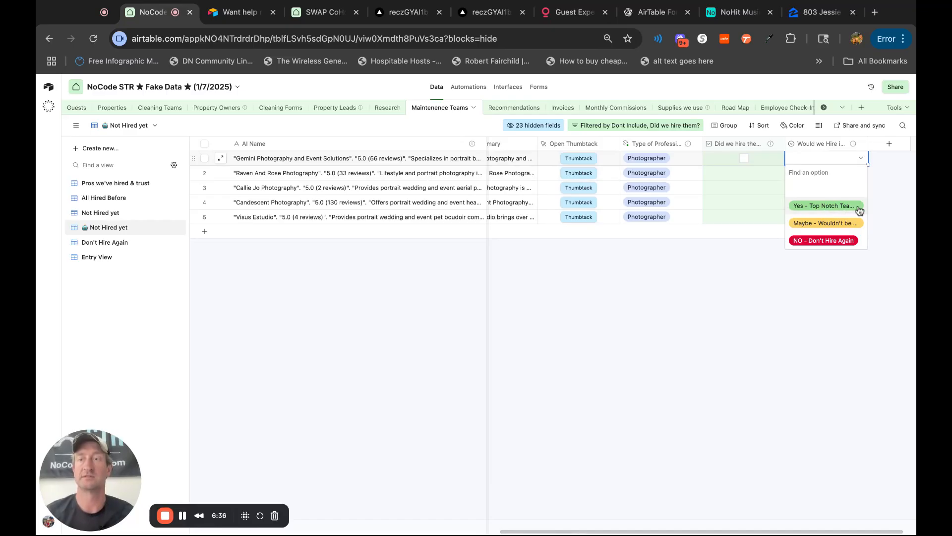
{"action": "left_click", "coordinate": [890, 219]}
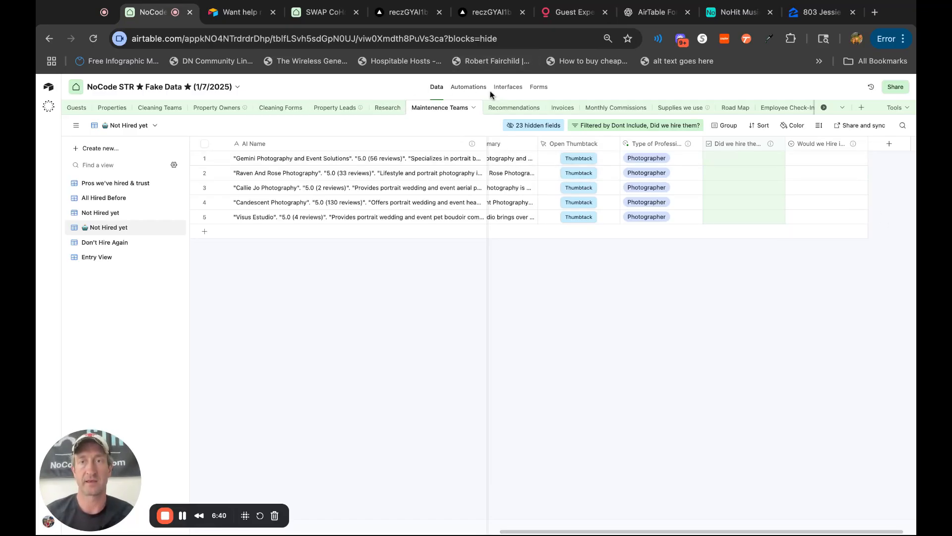
{"action": "left_click", "coordinate": [387, 110]}
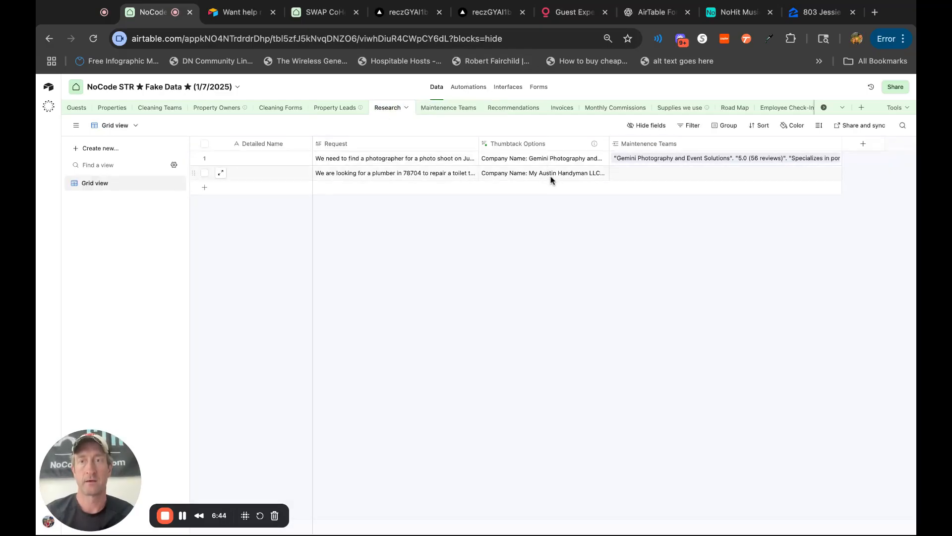
Turn on the Add to Maintainence List automation and choose the plumber request as its trigger's test record.
{"action": "left_click", "coordinate": [466, 88]}
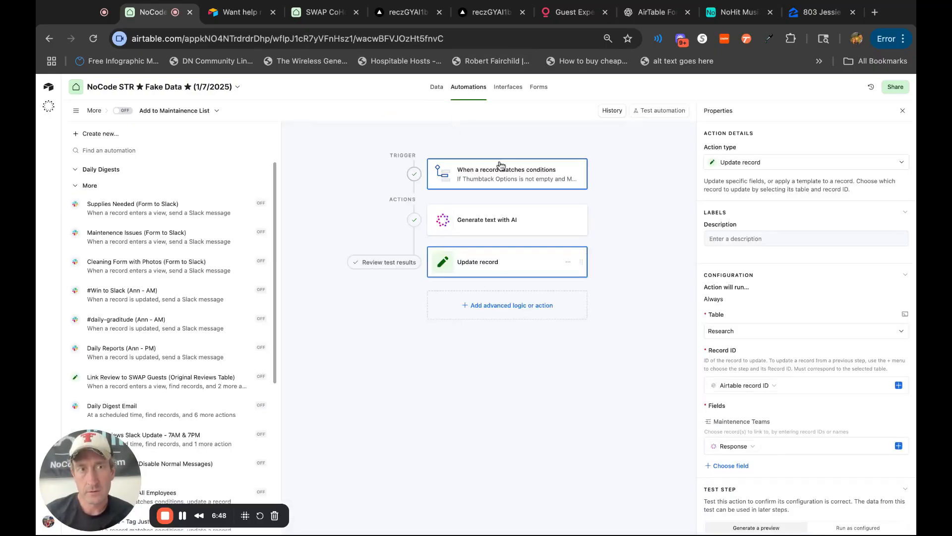
{"action": "left_click", "coordinate": [123, 110]}
{"action": "left_click", "coordinate": [431, 174]}
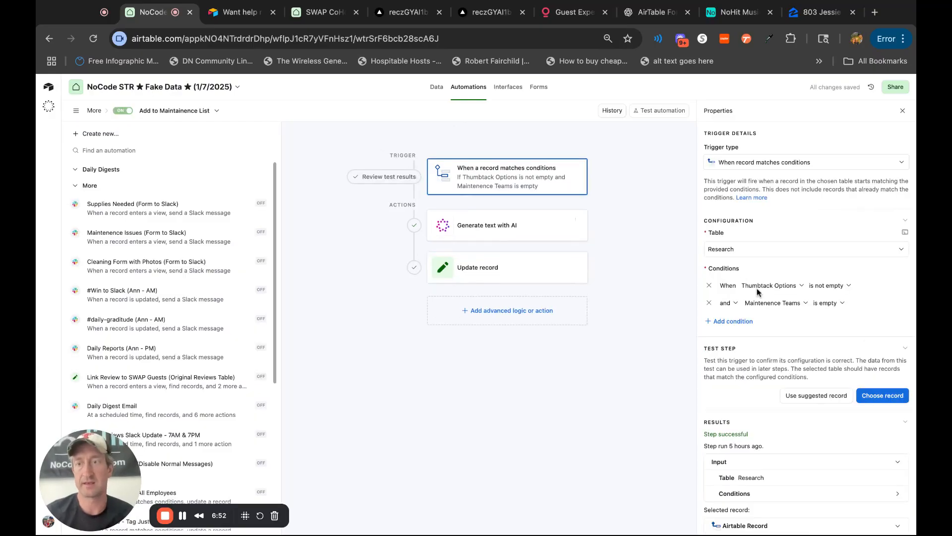
{"action": "left_click", "coordinate": [883, 396]}
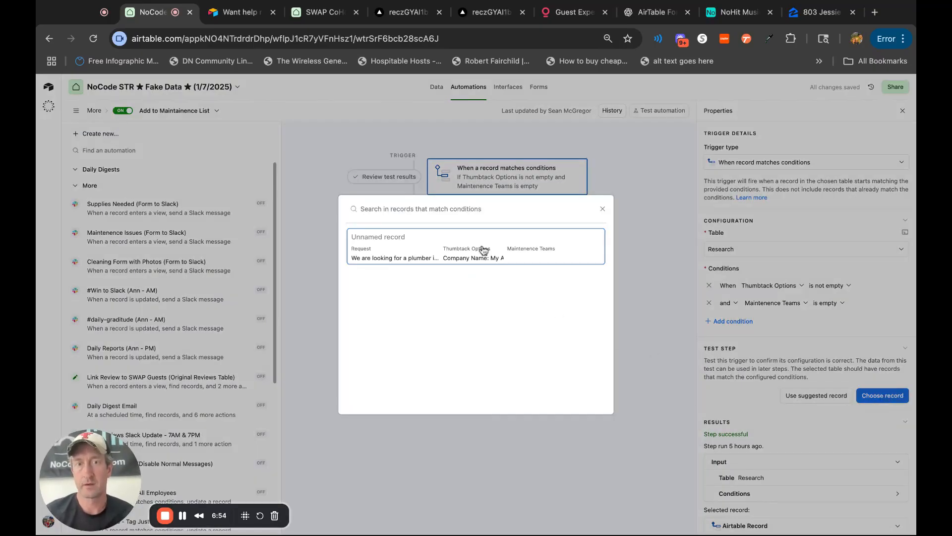
{"action": "left_click", "coordinate": [484, 253]}
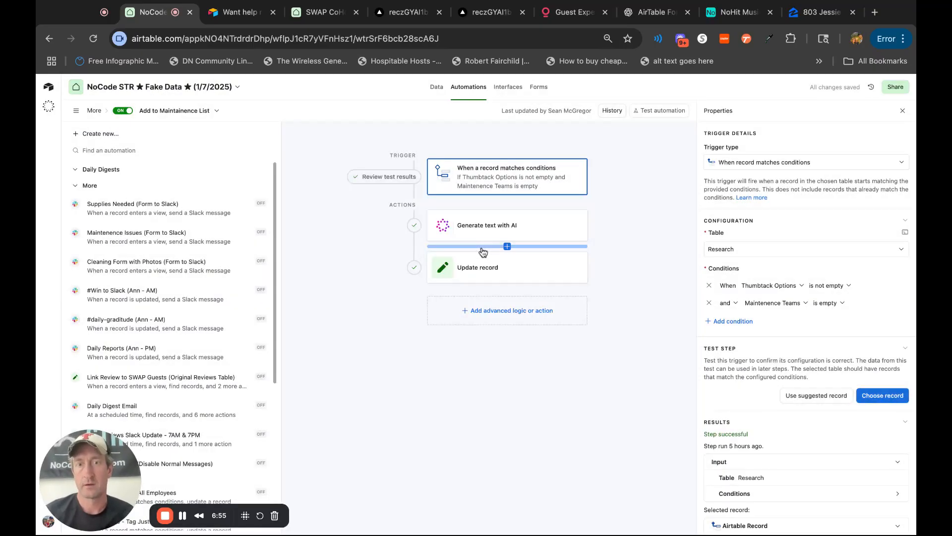
Read through the Generate text with AI action's prompt and start a test of that action.
{"action": "left_click", "coordinate": [510, 231]}
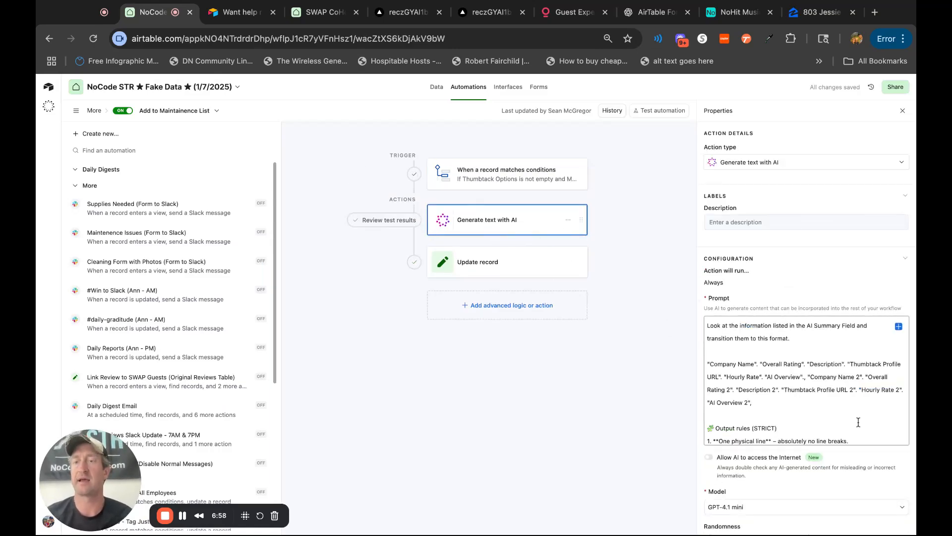
{"action": "scroll", "coordinate": [858, 422], "scroll_direction": "down", "scroll_amount": 3}
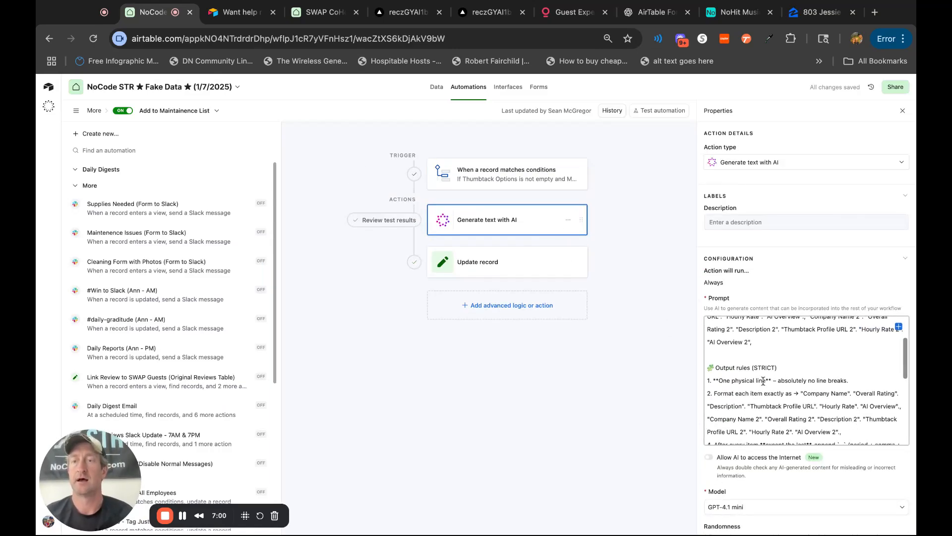
{"action": "scroll", "coordinate": [774, 380], "scroll_direction": "down", "scroll_amount": 5}
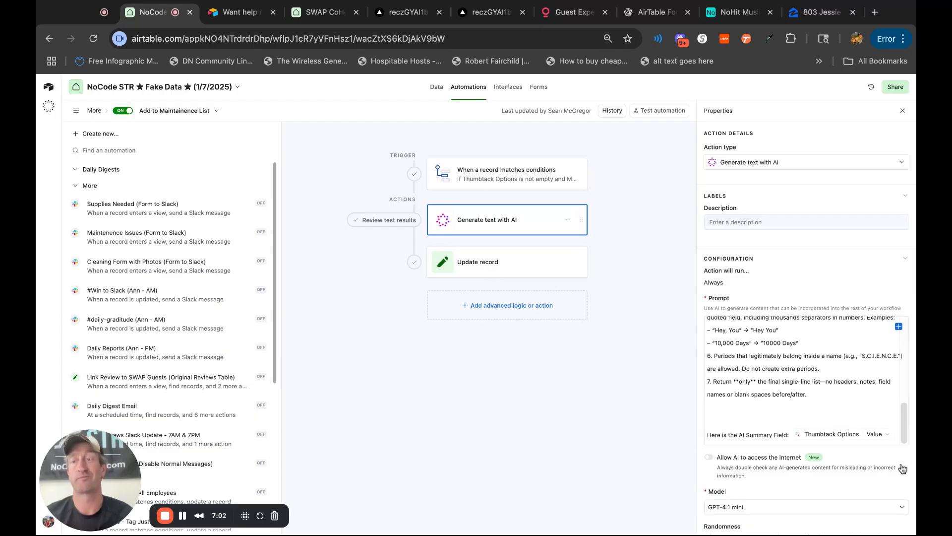
{"action": "scroll", "coordinate": [902, 469], "scroll_direction": "down", "scroll_amount": 5}
{"action": "left_click", "coordinate": [888, 421]}
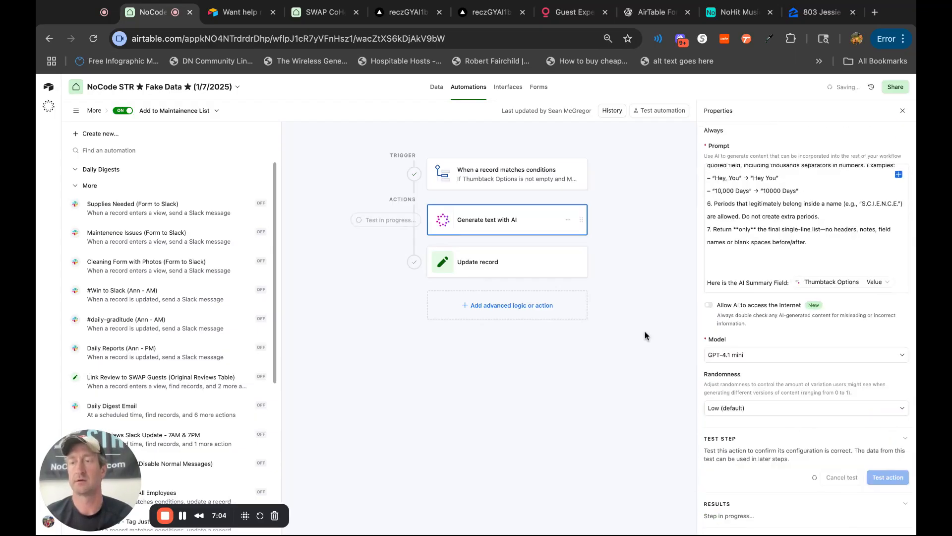
Start a run-as-configured test of the Update record action, including the Generate text with AI action it depends on.
{"action": "left_click", "coordinate": [513, 267]}
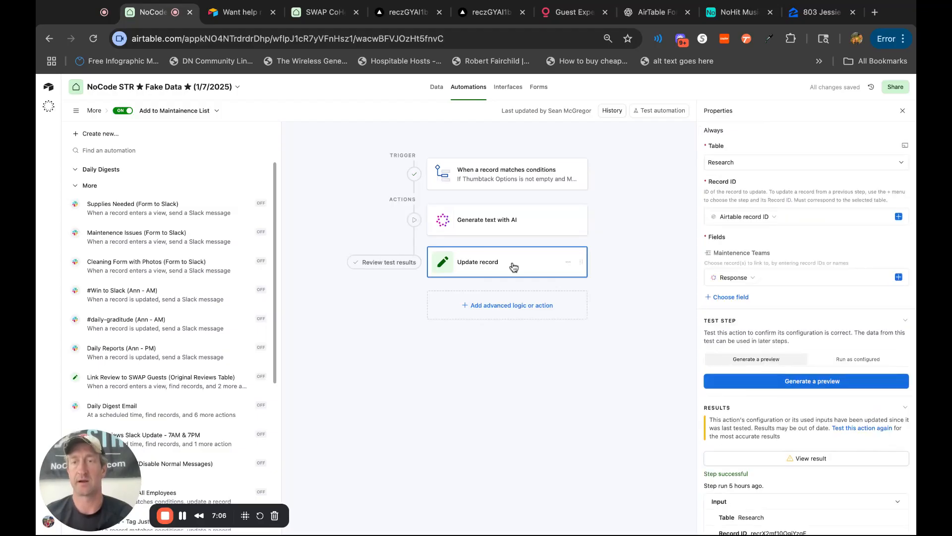
{"action": "left_click", "coordinate": [868, 357]}
{"action": "left_click", "coordinate": [813, 383]}
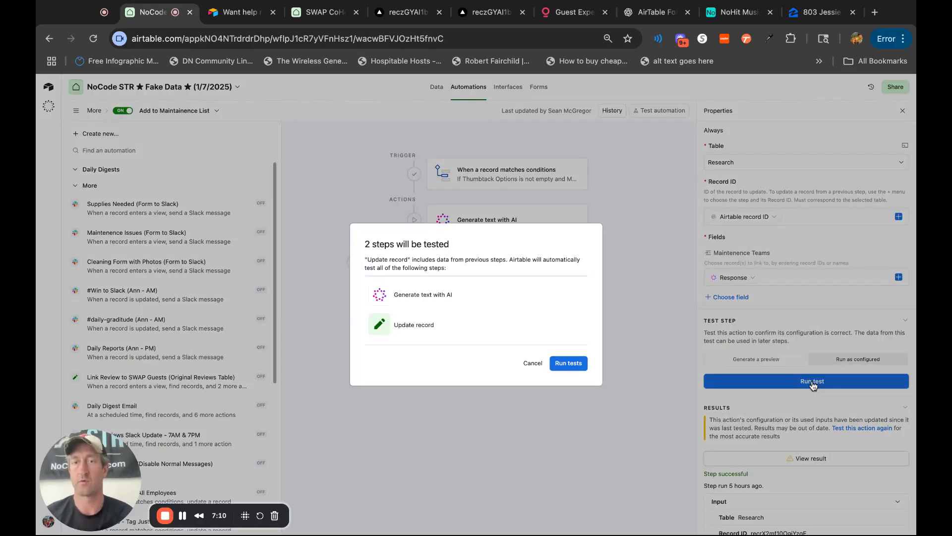
{"action": "left_click", "coordinate": [569, 364]}
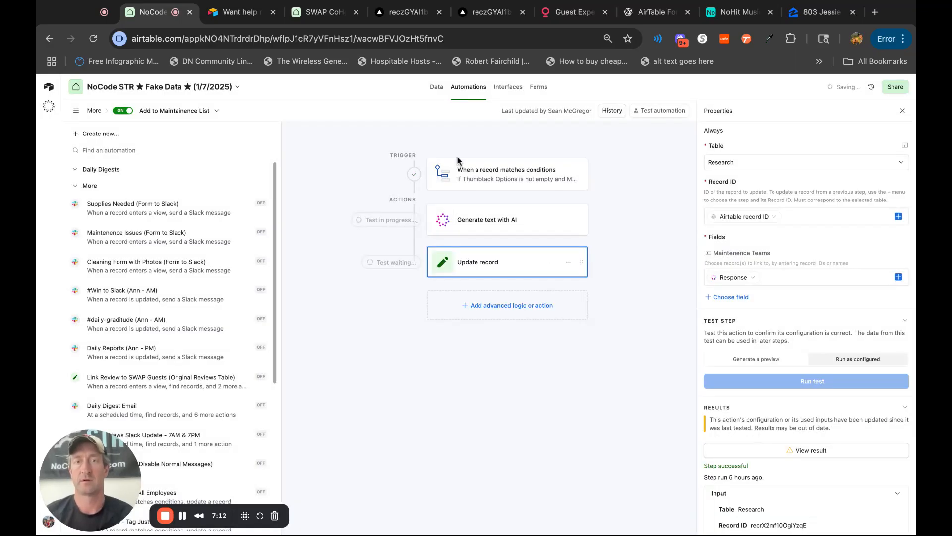
Check the Research and Maintenence Teams tables for plumbers added by the automation test.
{"action": "left_click", "coordinate": [436, 88]}
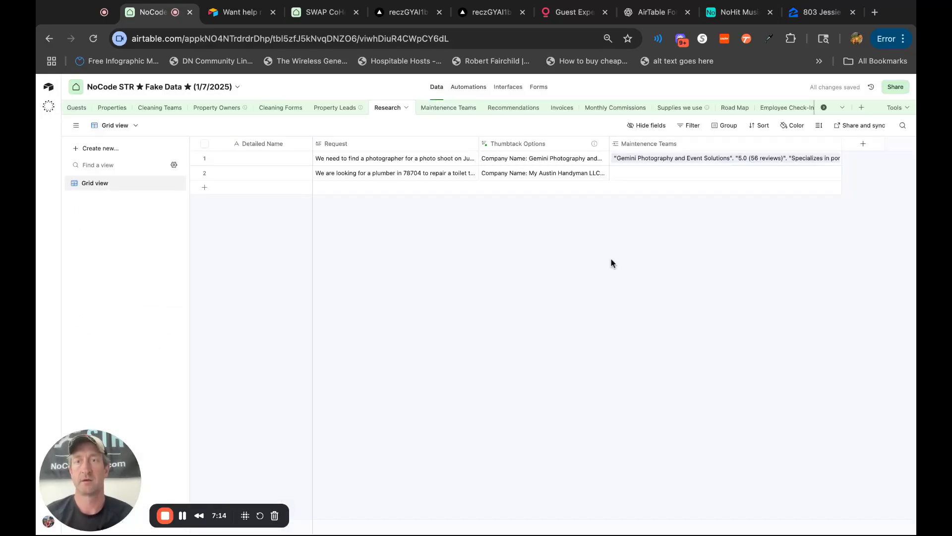
{"action": "left_click", "coordinate": [449, 108]}
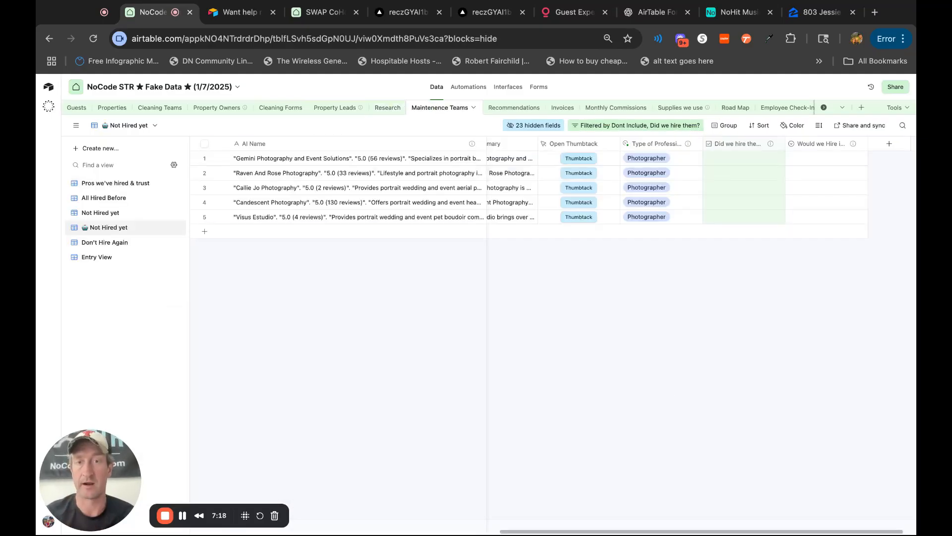
{"action": "scroll", "coordinate": [670, 397], "scroll_direction": "left", "scroll_amount": 15}
{"action": "scroll", "coordinate": [702, 189], "scroll_direction": "right", "scroll_amount": 3}
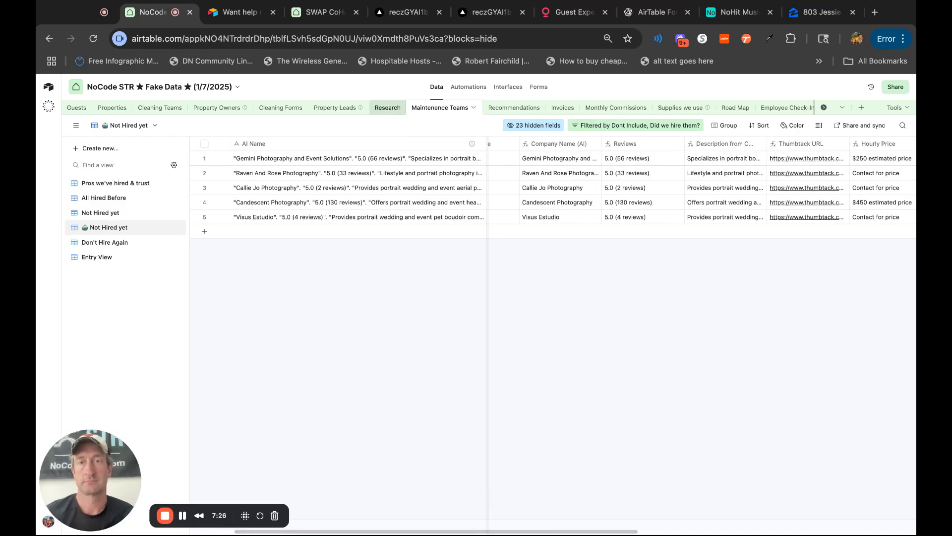
{"action": "left_click", "coordinate": [387, 107]}
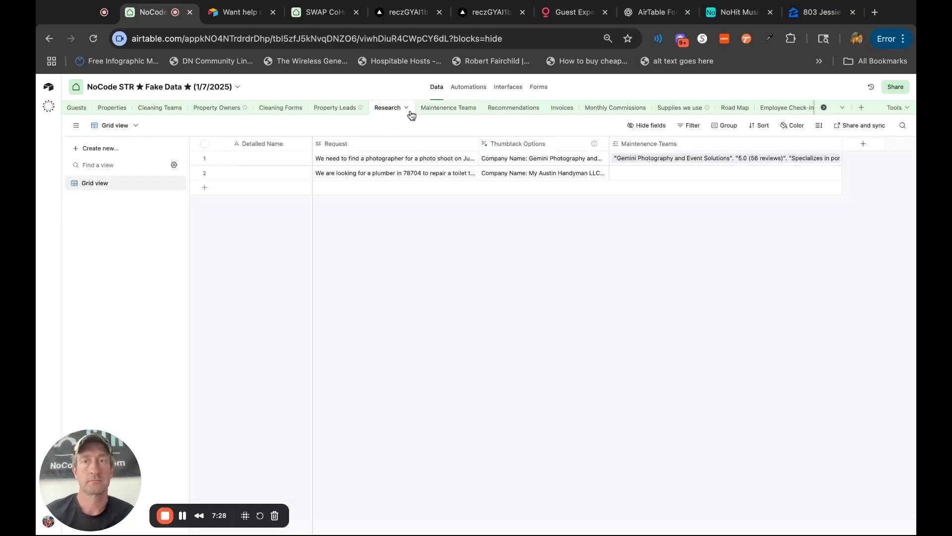
{"action": "left_click", "coordinate": [476, 89]}
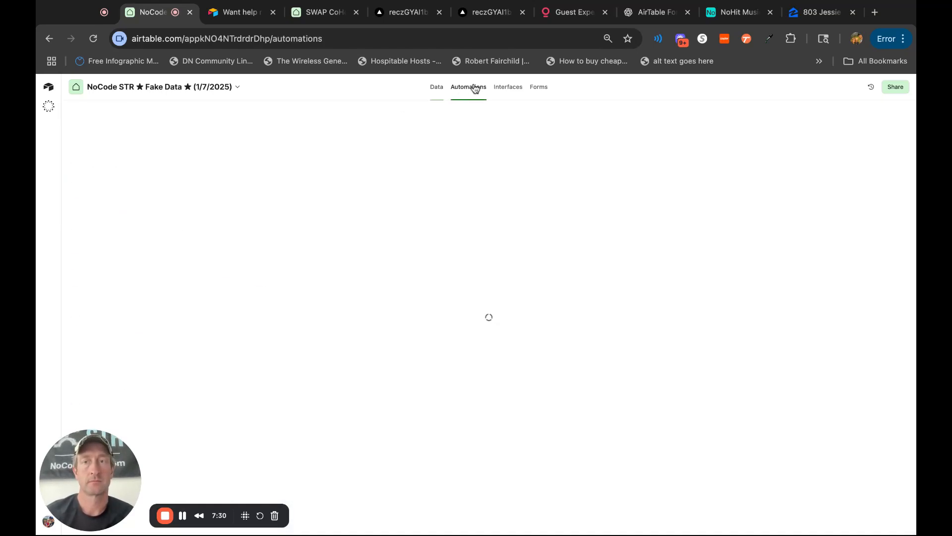
{"action": "left_click", "coordinate": [435, 88]}
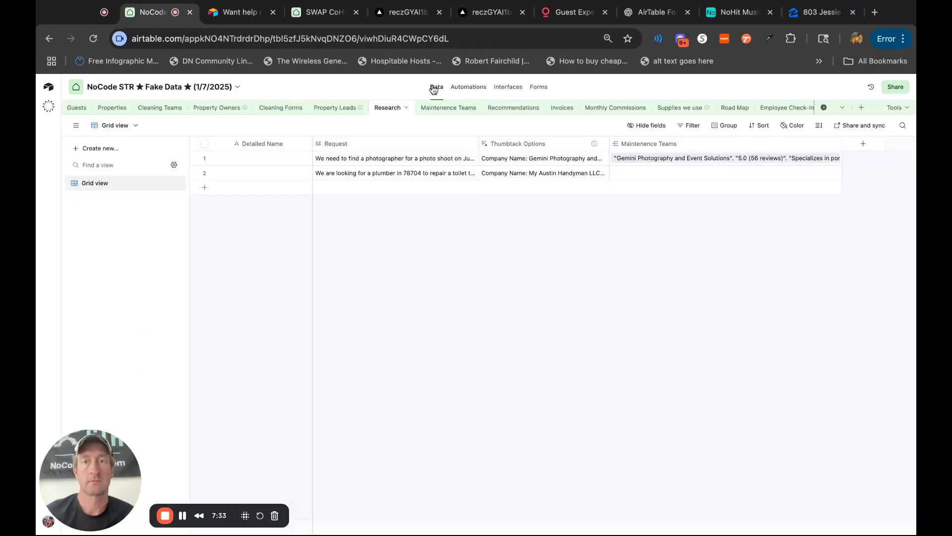
Open the Update record action's last result, generate a new preview for the plumber request, and close it.
{"action": "left_click", "coordinate": [468, 87]}
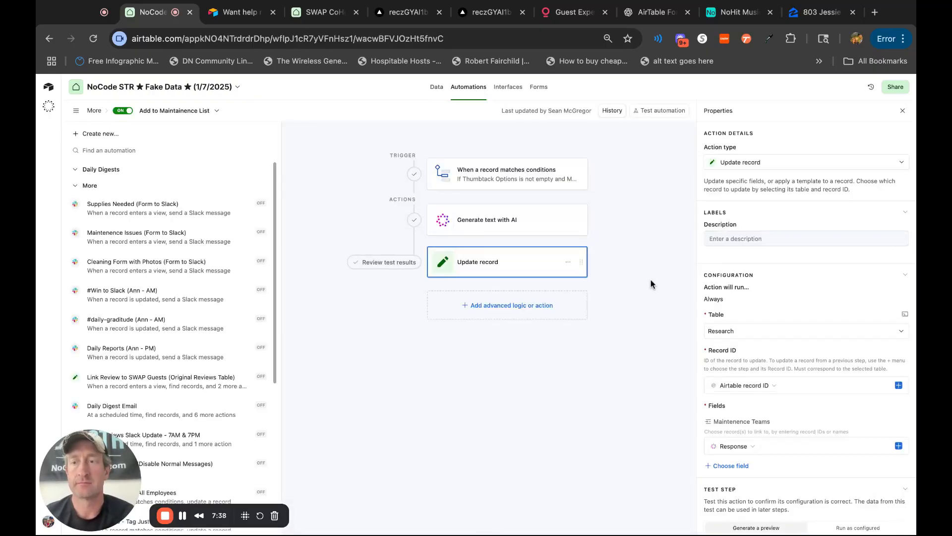
{"action": "scroll", "coordinate": [812, 413], "scroll_direction": "down", "scroll_amount": 6}
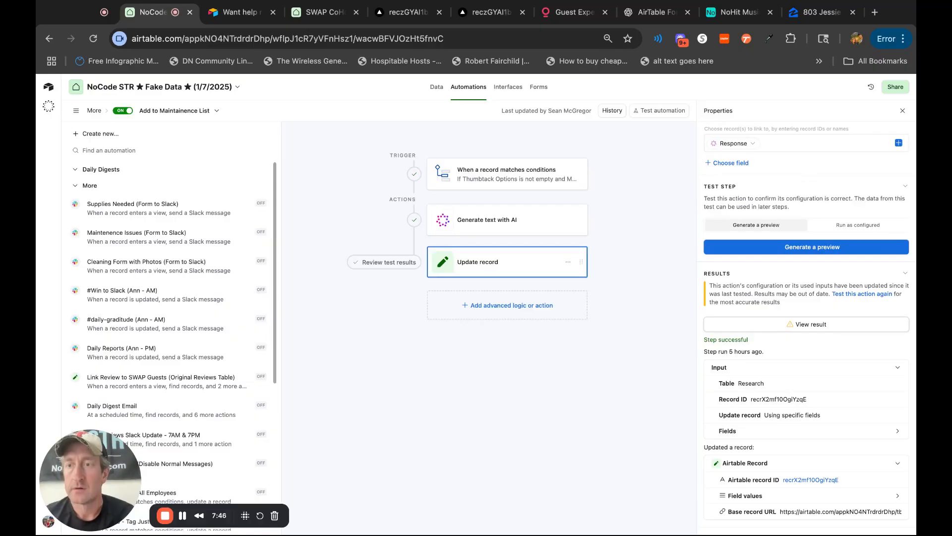
{"action": "left_click", "coordinate": [810, 324]}
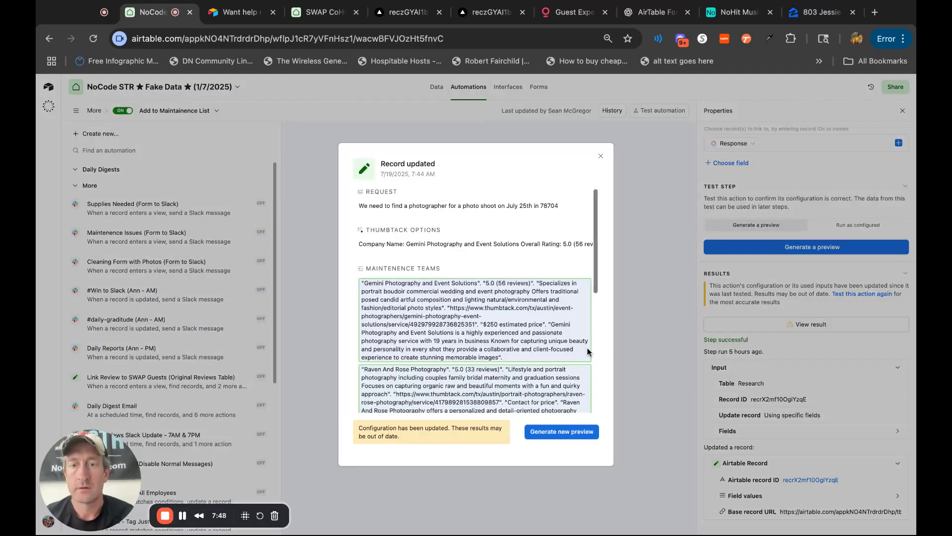
{"action": "left_click", "coordinate": [576, 435]}
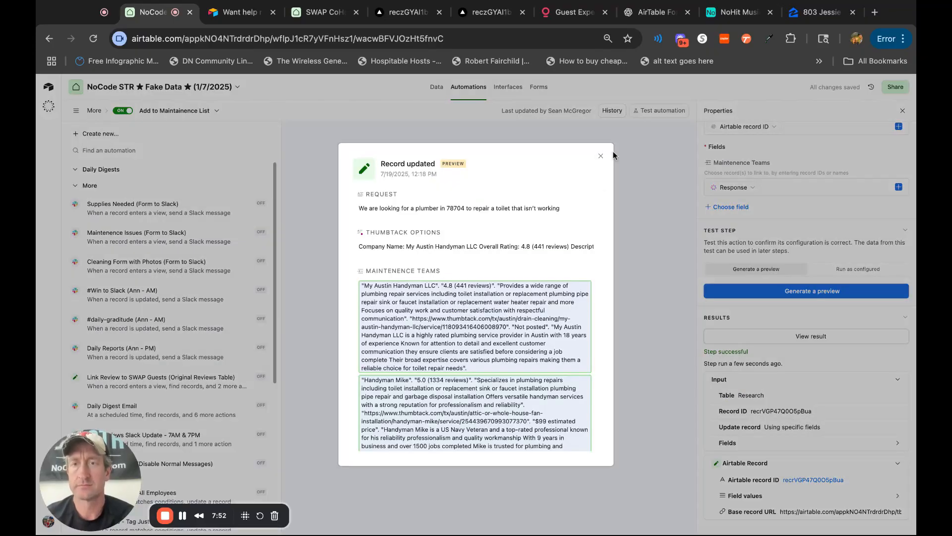
{"action": "left_click", "coordinate": [601, 156]}
Run the Update record test as configured to link the plumbing pros to the plumber request, and close the result.
{"action": "left_click", "coordinate": [876, 268]}
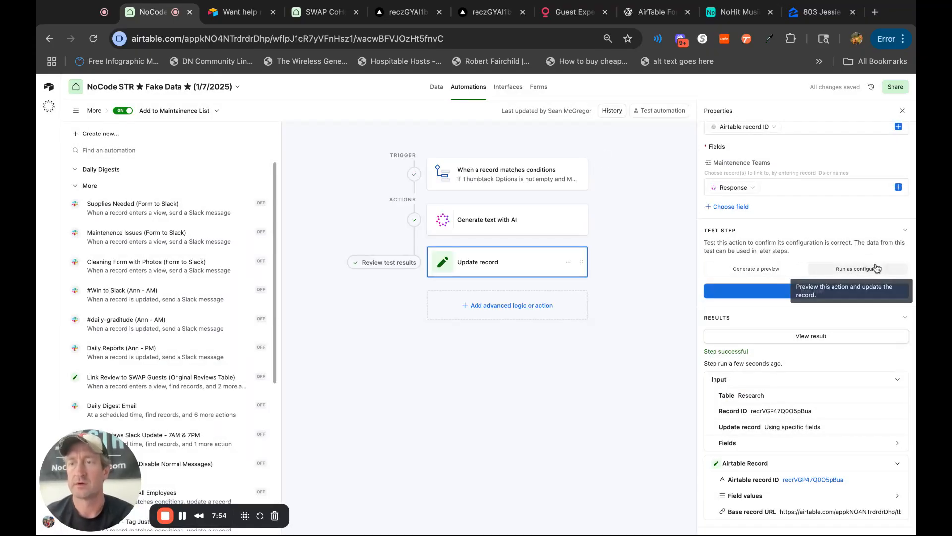
{"action": "left_click", "coordinate": [849, 292]}
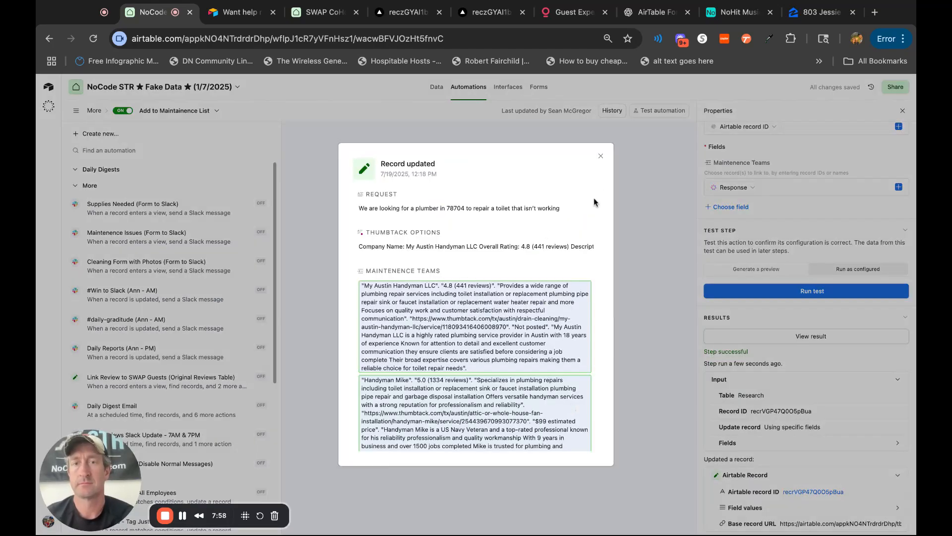
{"action": "left_click", "coordinate": [601, 156]}
Check the plumber request's linked teams in Research and look over the new rows in Maintenence Teams.
{"action": "left_click", "coordinate": [437, 90]}
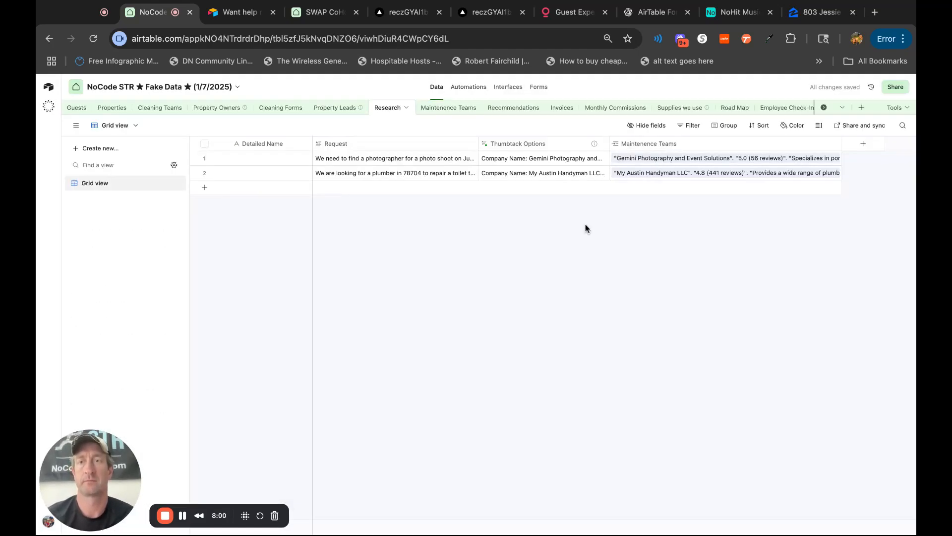
{"action": "left_click", "coordinate": [467, 110]}
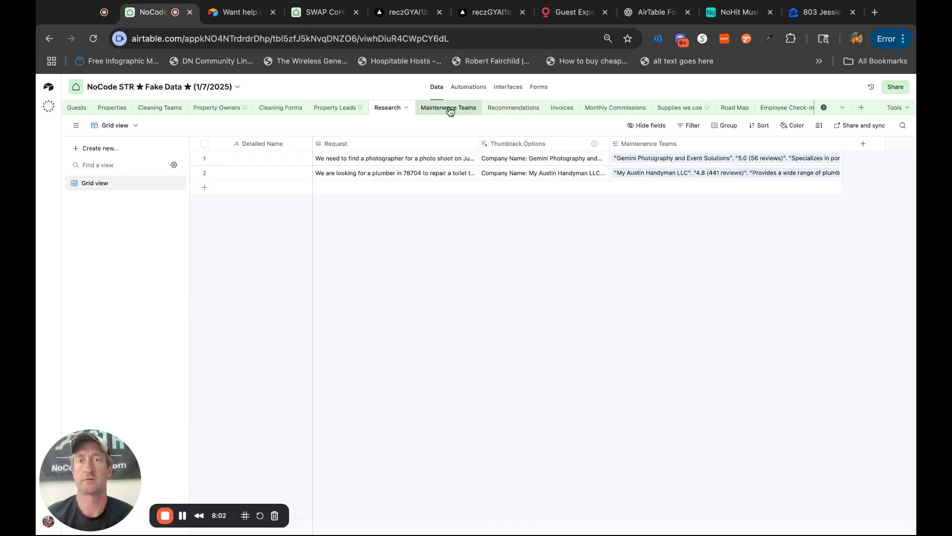
{"action": "scroll", "coordinate": [646, 378], "scroll_direction": "left", "scroll_amount": 3}
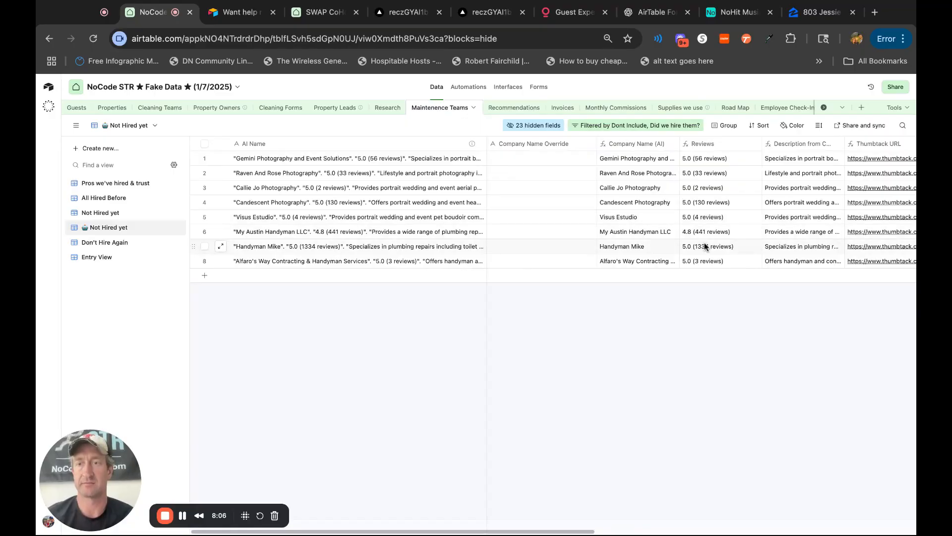
{"action": "scroll", "coordinate": [729, 313], "scroll_direction": "right", "scroll_amount": 4}
{"action": "scroll", "coordinate": [729, 312], "scroll_direction": "left", "scroll_amount": 1}
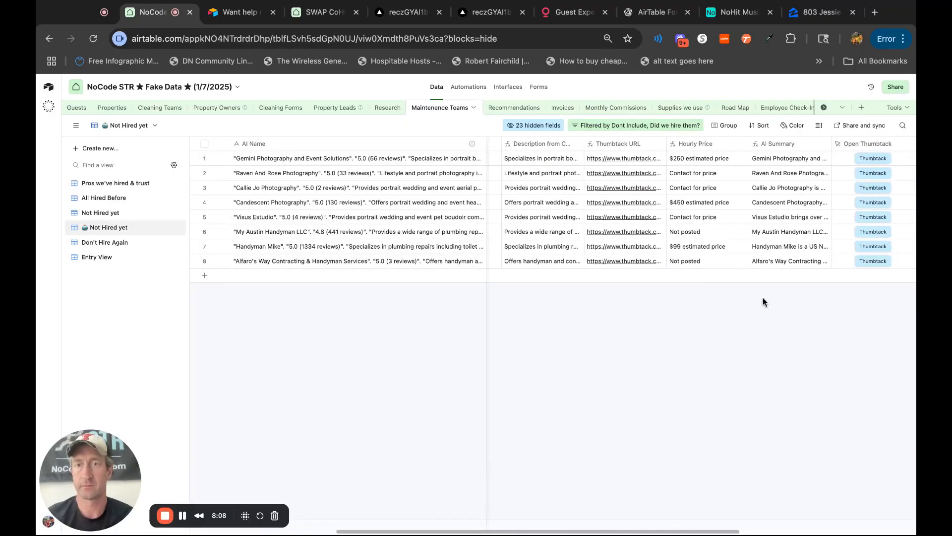
Expand the Description from Company for My Austin Handyman LLC, read it, and close it.
{"action": "left_click", "coordinate": [615, 234]}
{"action": "left_click", "coordinate": [643, 232]}
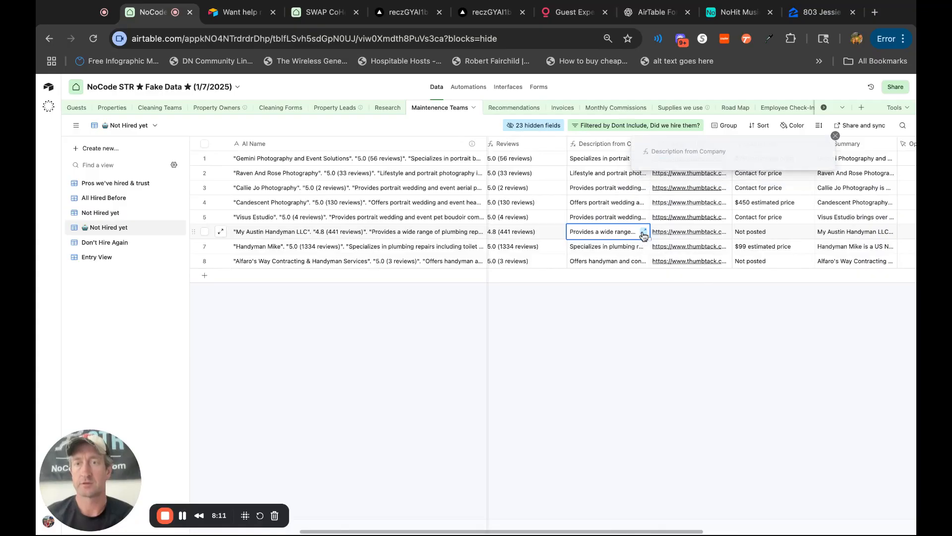
{"action": "left_click", "coordinate": [748, 353]}
Open Handyman Mike's Thumbtack profile, close it, and review the new pros' price, summary, profession type and review columns.
{"action": "left_click", "coordinate": [717, 247]}
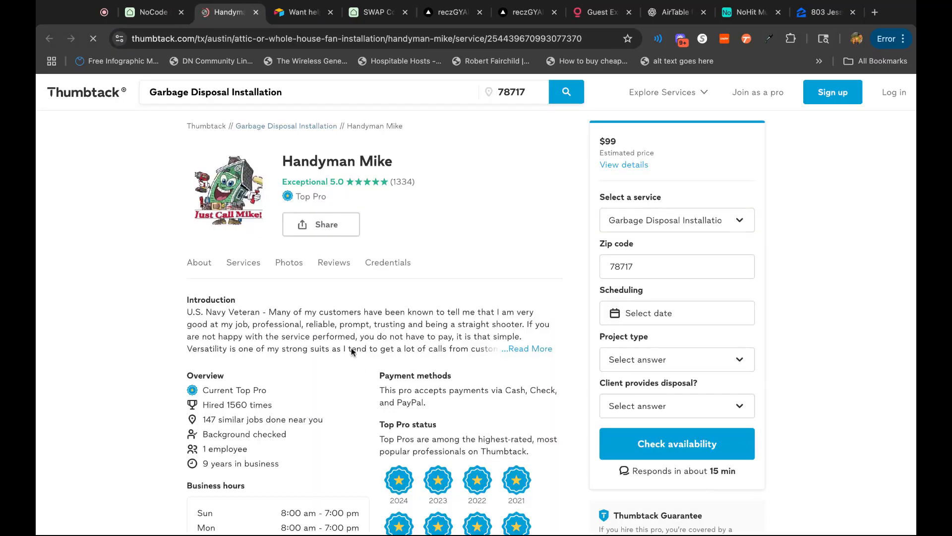
{"action": "left_click", "coordinate": [257, 13]}
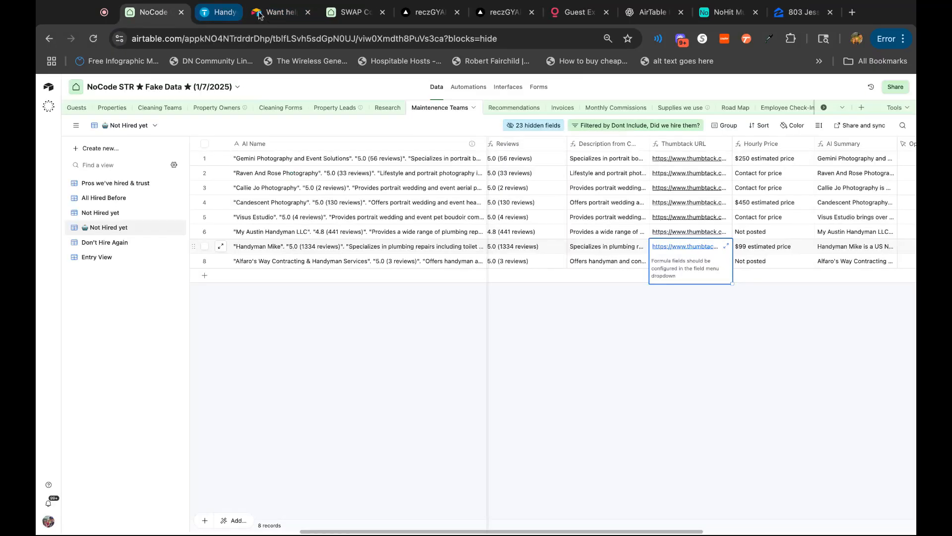
{"action": "scroll", "coordinate": [757, 355], "scroll_direction": "right", "scroll_amount": 1}
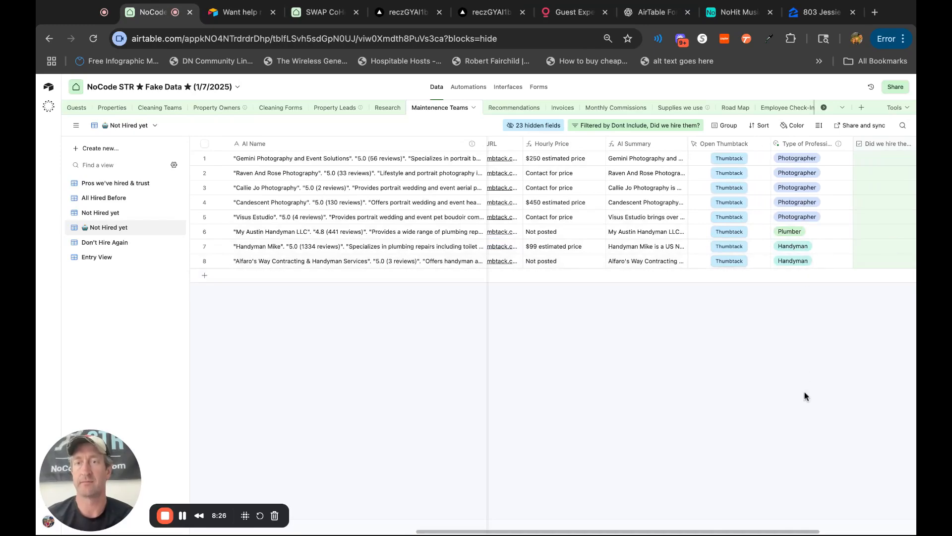
{"action": "scroll", "coordinate": [806, 396], "scroll_direction": "left", "scroll_amount": 10}
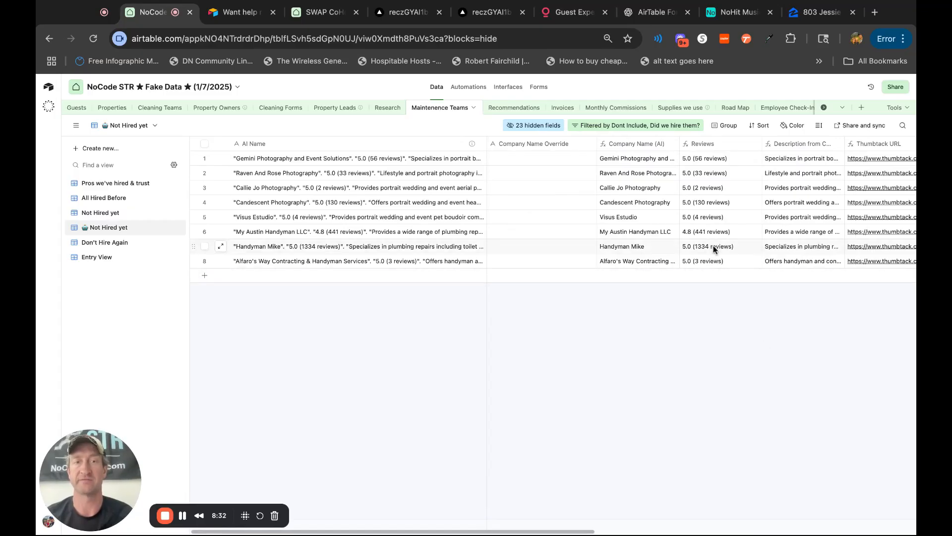
Open Handyman Mike's Thumbtack page from the Open Thumbtack field, look over the profile, and return to the Maintenence Teams table in Airtable.
{"action": "scroll", "coordinate": [731, 246], "scroll_direction": "right", "scroll_amount": 12}
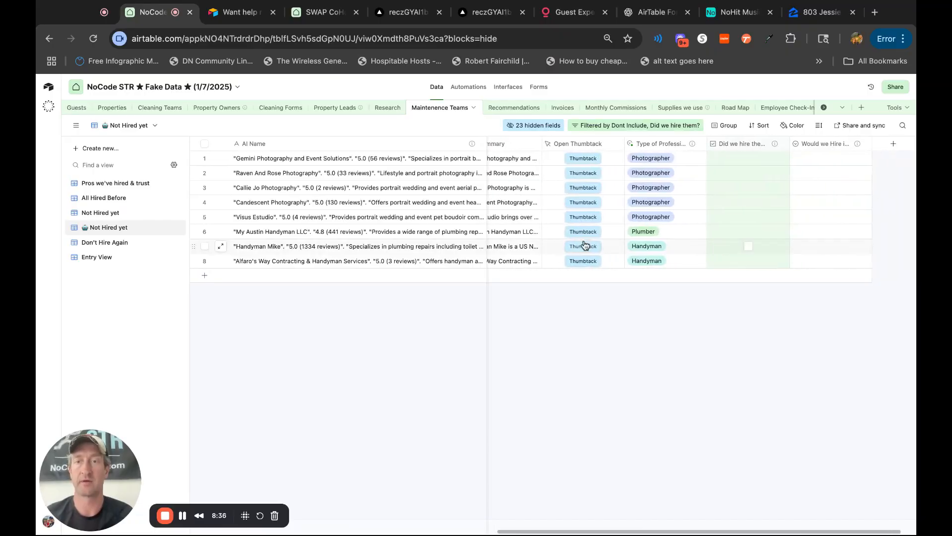
{"action": "scroll", "coordinate": [631, 427], "scroll_direction": "left", "scroll_amount": 5}
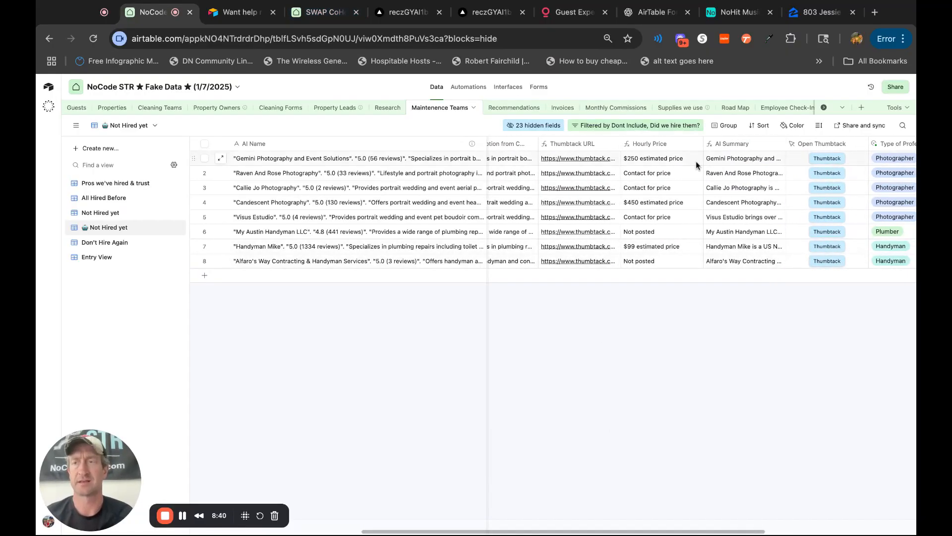
{"action": "left_click", "coordinate": [833, 247]}
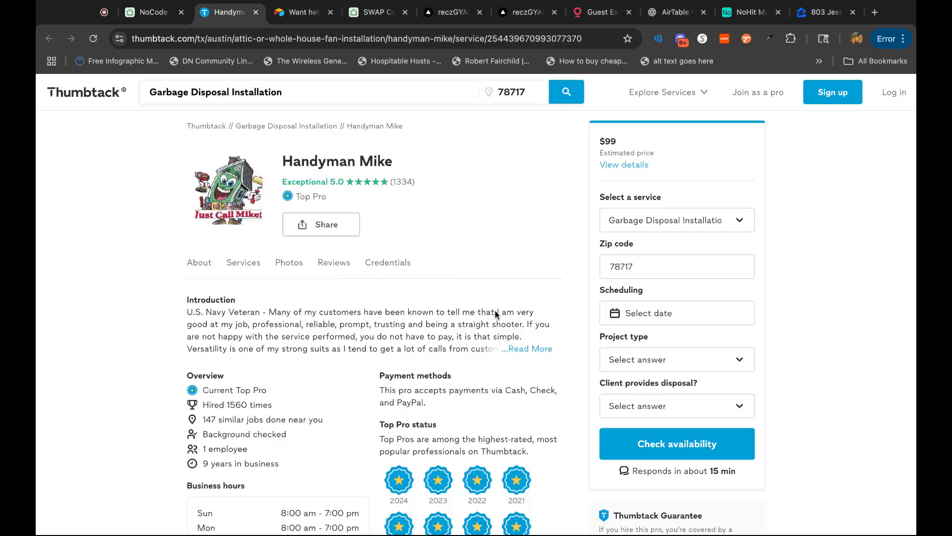
{"action": "scroll", "coordinate": [496, 313], "scroll_direction": "down", "scroll_amount": 14}
{"action": "scroll", "coordinate": [495, 311], "scroll_direction": "up", "scroll_amount": 6}
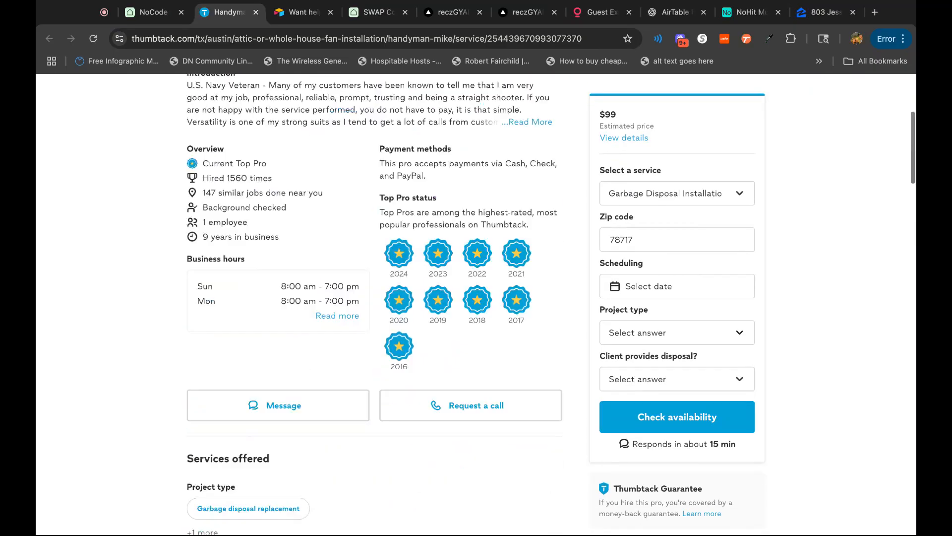
{"action": "scroll", "coordinate": [341, 392], "scroll_direction": "up", "scroll_amount": 8}
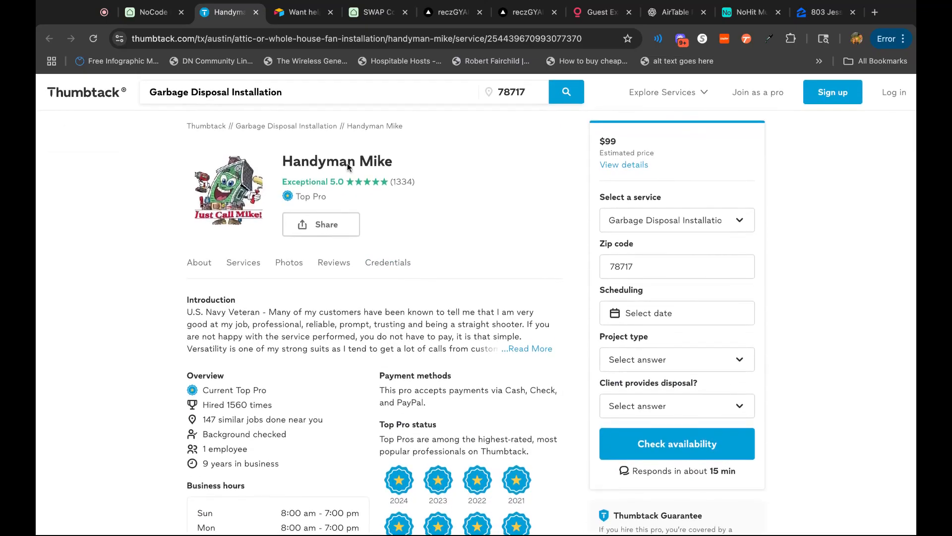
{"action": "left_click", "coordinate": [149, 12]}
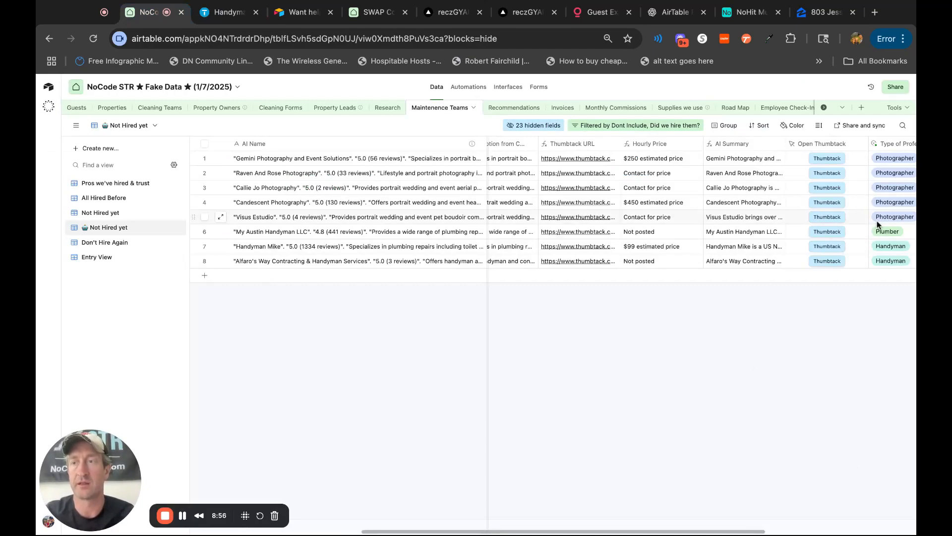
Review the Type of Professional field agent's settings, custom instructions and select options, and save the field as configured.
{"action": "scroll", "coordinate": [876, 224], "scroll_direction": "right", "scroll_amount": 5}
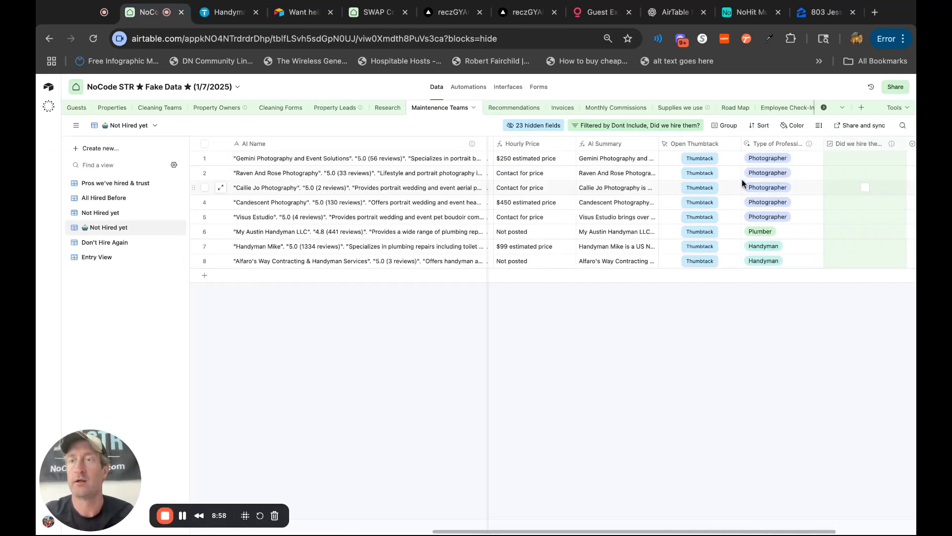
{"action": "double_click", "coordinate": [746, 143]}
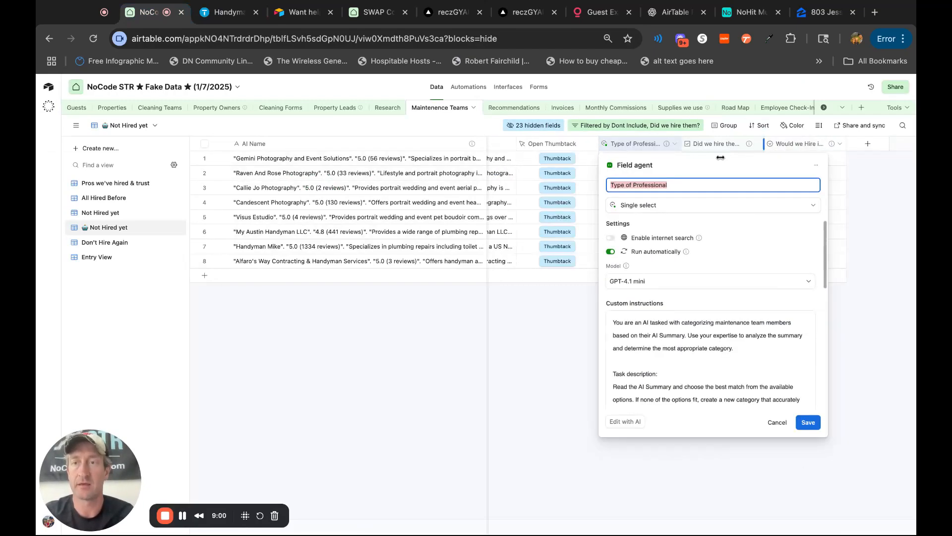
{"action": "scroll", "coordinate": [711, 355], "scroll_direction": "down", "scroll_amount": 10}
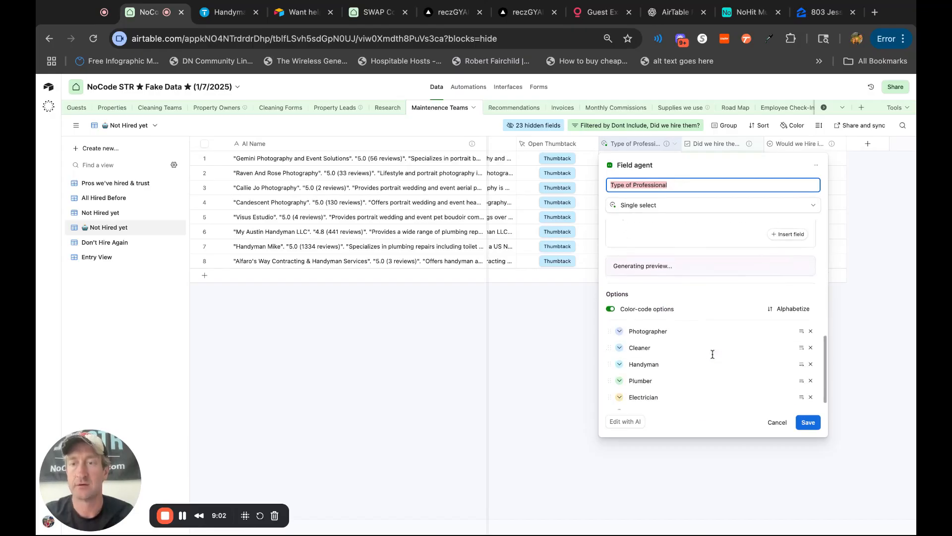
{"action": "scroll", "coordinate": [653, 404], "scroll_direction": "down", "scroll_amount": 1}
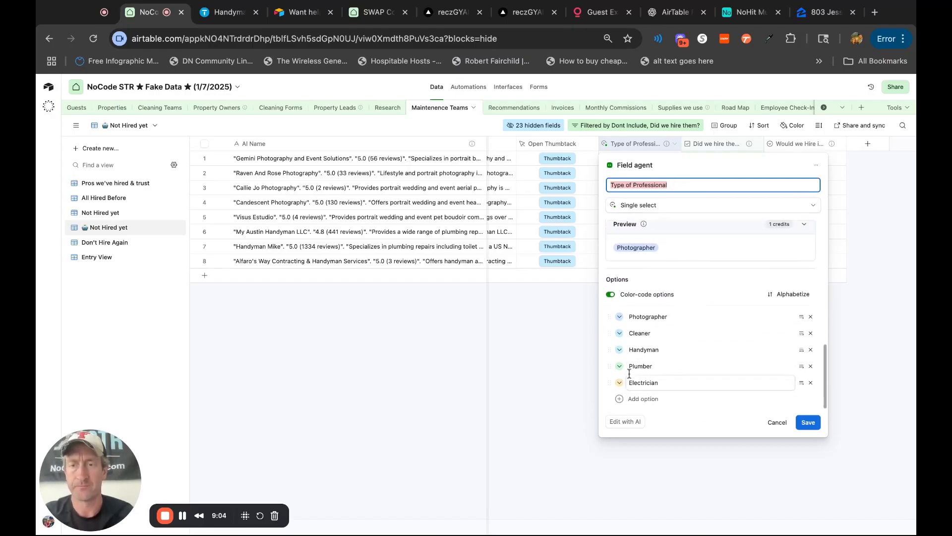
{"action": "left_click", "coordinate": [808, 422]}
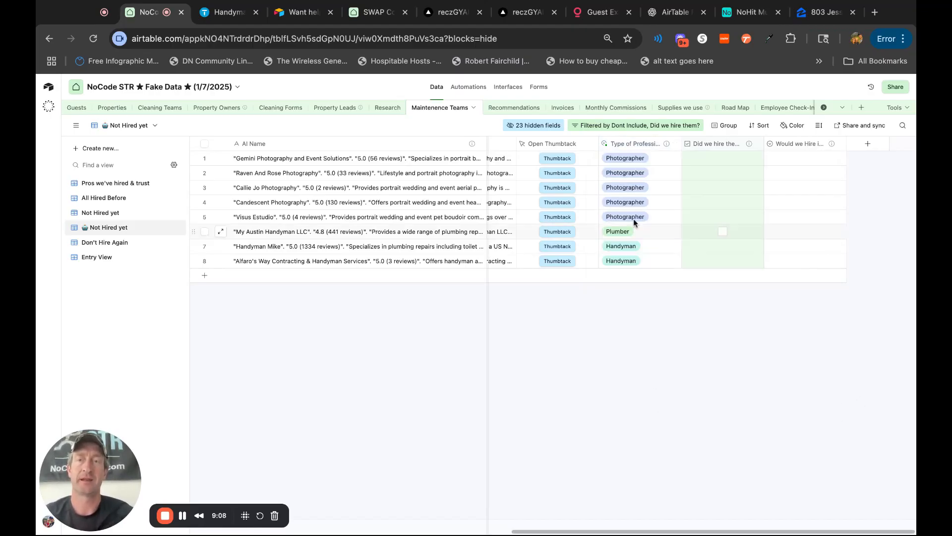
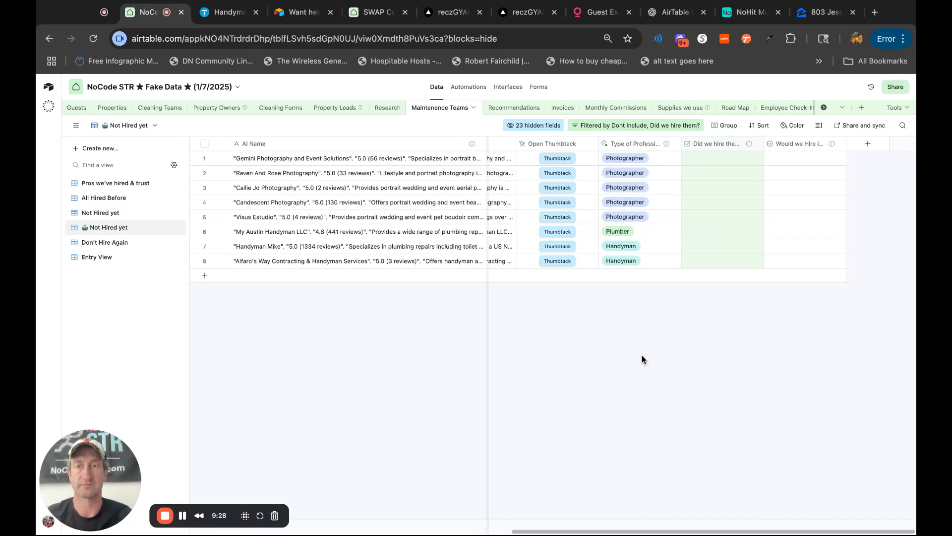
Add a Movie Theater record to the Recommendations table and link it to the SWAP Loft property.
{"action": "left_click", "coordinate": [509, 108]}
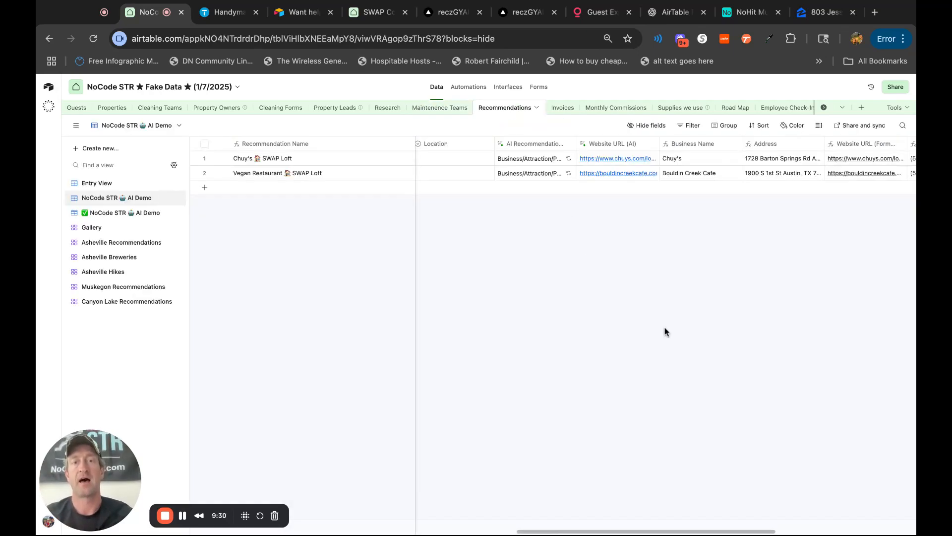
{"action": "scroll", "coordinate": [664, 331], "scroll_direction": "left", "scroll_amount": 10}
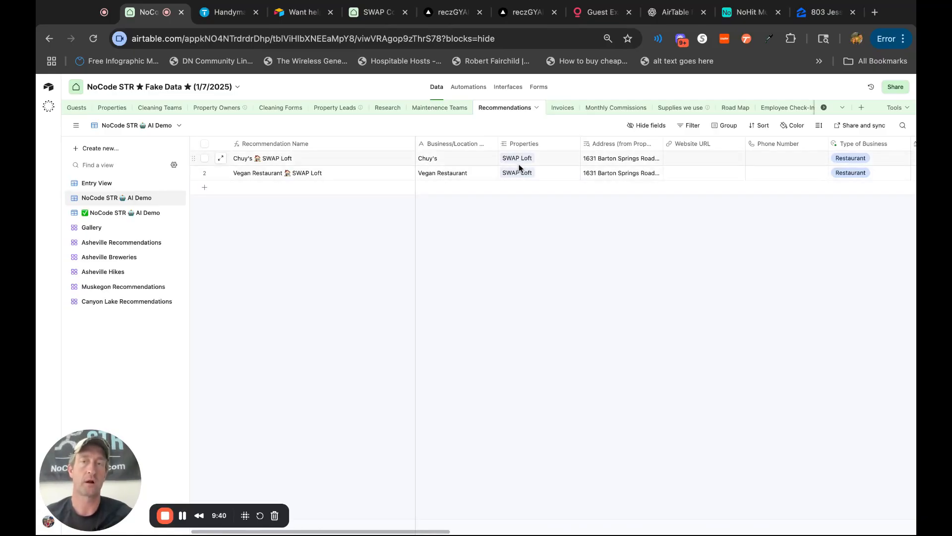
{"action": "left_click", "coordinate": [443, 191]}
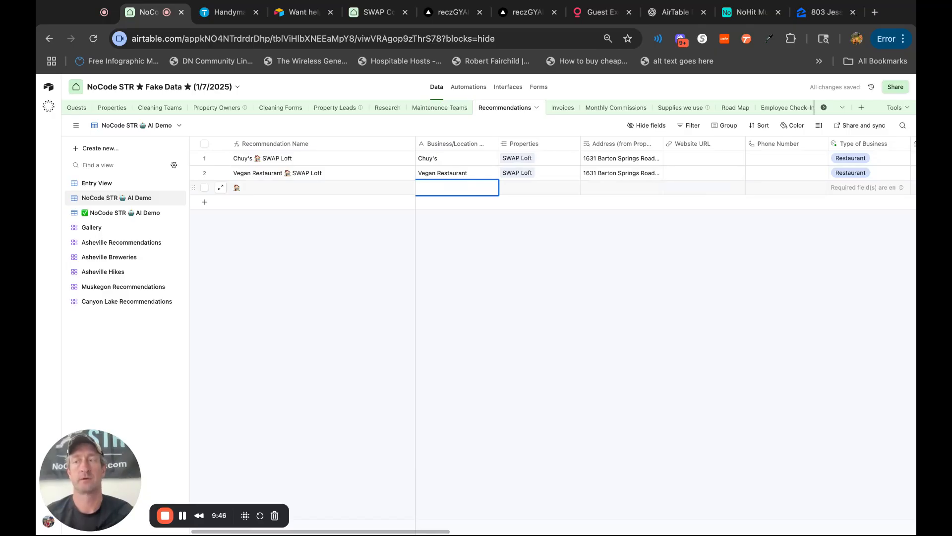
{"action": "type", "text": "Movie Theater"}
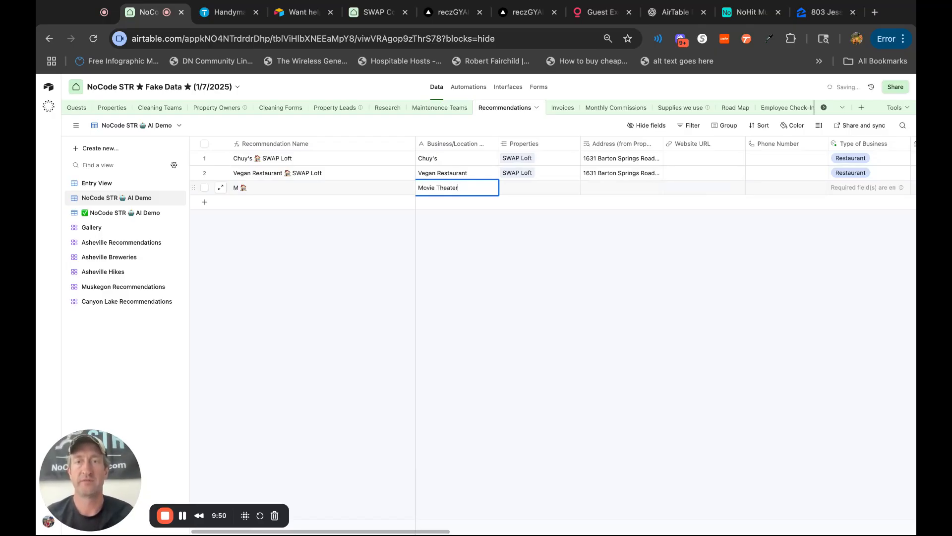
{"action": "left_click", "coordinate": [516, 189]}
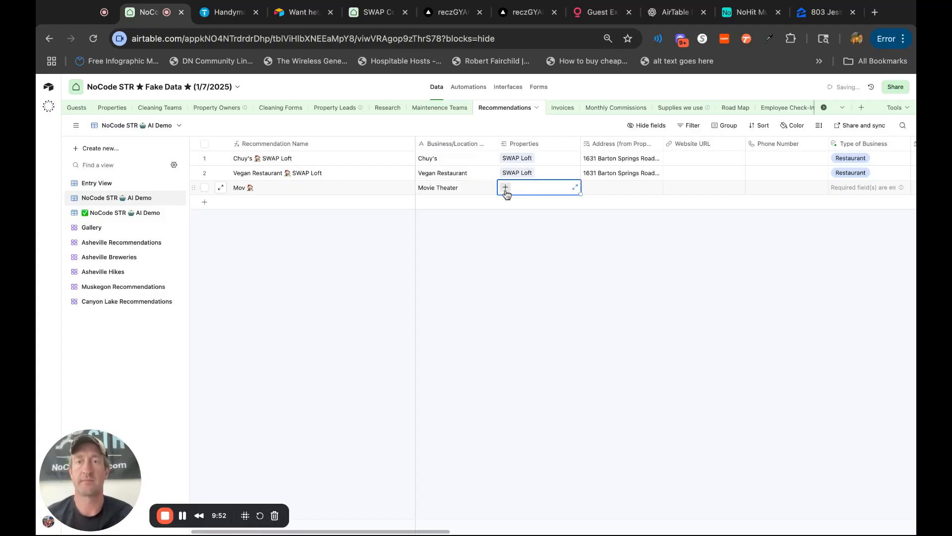
{"action": "left_click", "coordinate": [506, 188]}
{"action": "type", "text": "swa"}
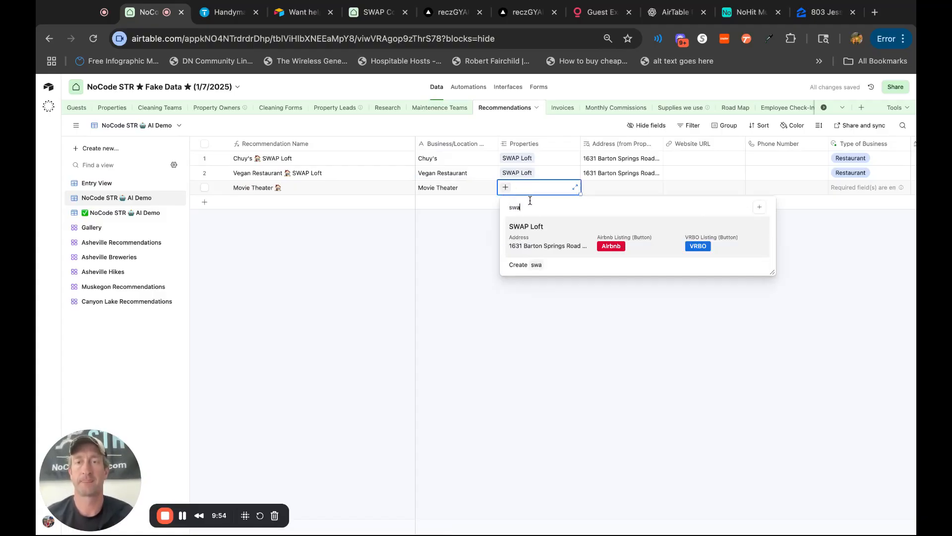
{"action": "left_click", "coordinate": [533, 237]}
{"action": "left_click", "coordinate": [646, 289]}
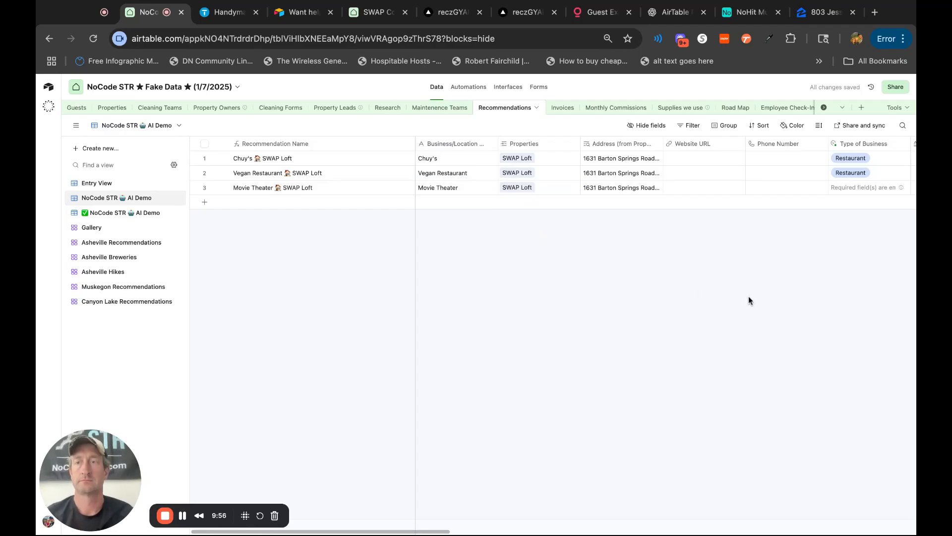
Run the AI Recommendation field agent for the Movie Theater record.
{"action": "scroll", "coordinate": [748, 295], "scroll_direction": "right", "scroll_amount": 5}
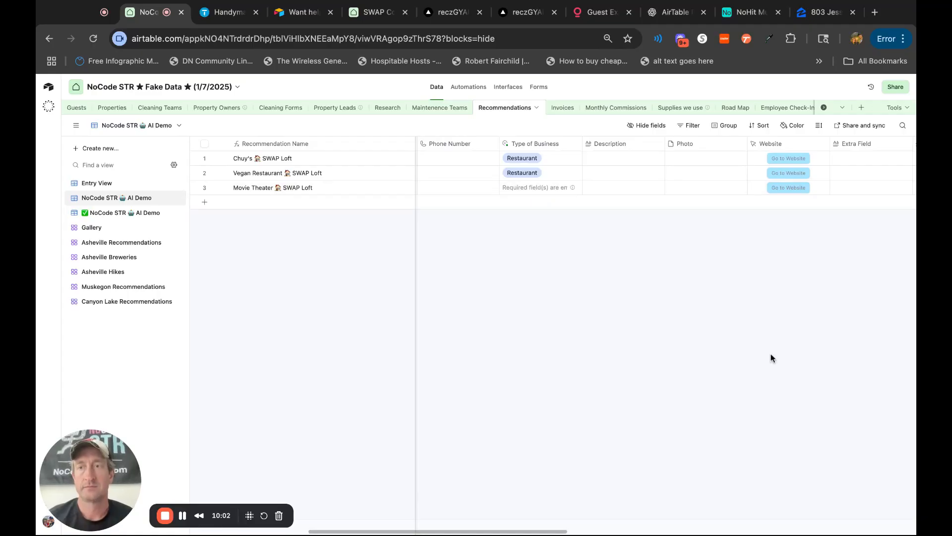
{"action": "scroll", "coordinate": [772, 357], "scroll_direction": "right", "scroll_amount": 10}
{"action": "scroll", "coordinate": [772, 357], "scroll_direction": "right", "scroll_amount": 10}
{"action": "scroll", "coordinate": [771, 355], "scroll_direction": "left", "scroll_amount": 3}
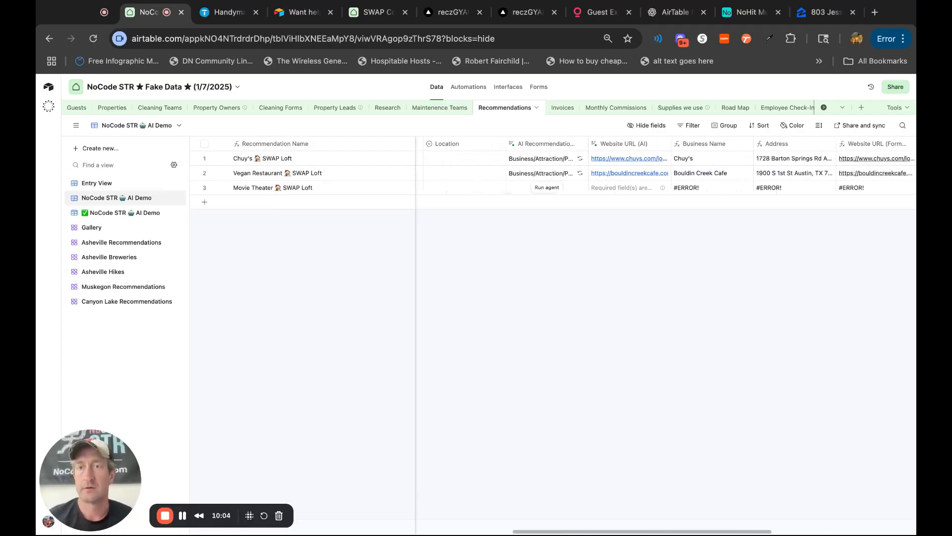
{"action": "left_click", "coordinate": [556, 188]}
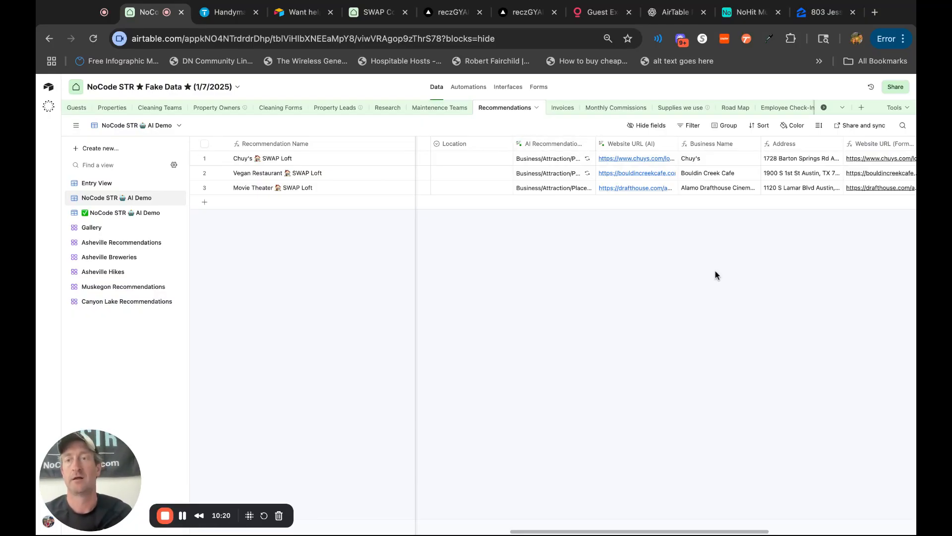
Expand the SWAP Loft property linked to Movie Theater, look through its address, links and photo, and close it.
{"action": "scroll", "coordinate": [715, 275], "scroll_direction": "left", "scroll_amount": 10}
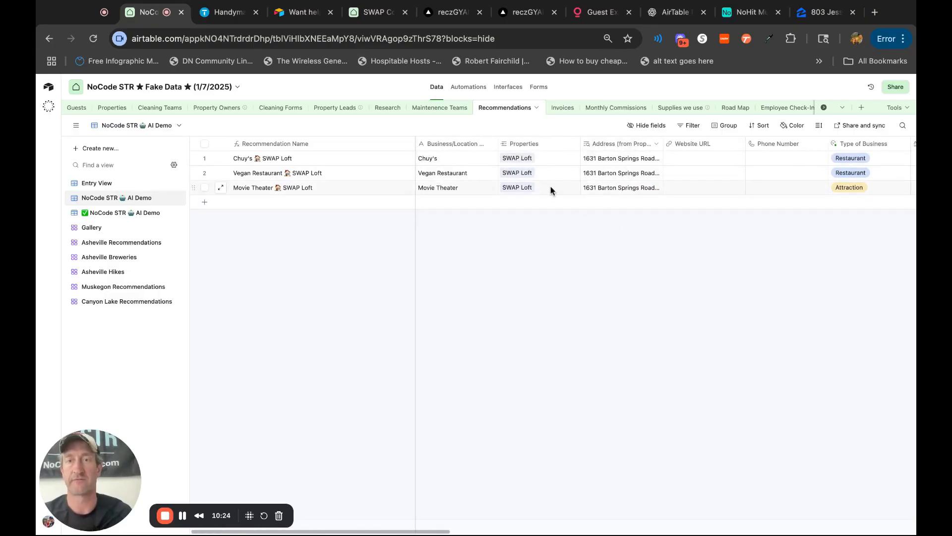
{"action": "left_click", "coordinate": [514, 188]}
{"action": "left_click", "coordinate": [513, 188]}
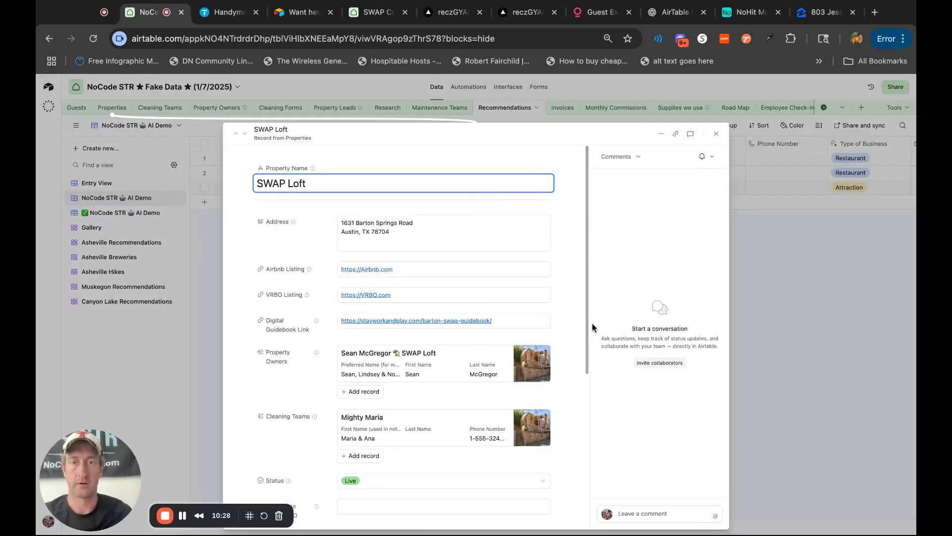
{"action": "scroll", "coordinate": [576, 361], "scroll_direction": "down", "scroll_amount": 3}
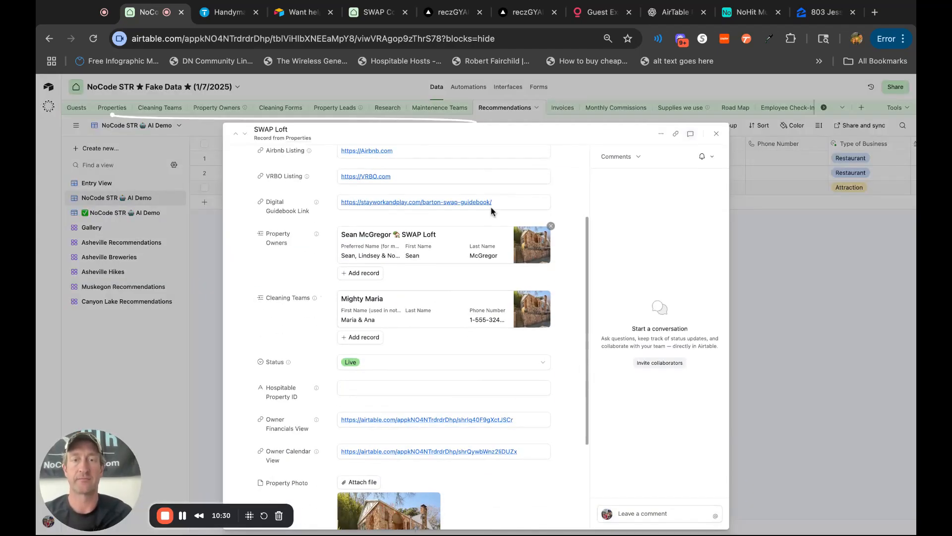
{"action": "scroll", "coordinate": [441, 489], "scroll_direction": "down", "scroll_amount": 3}
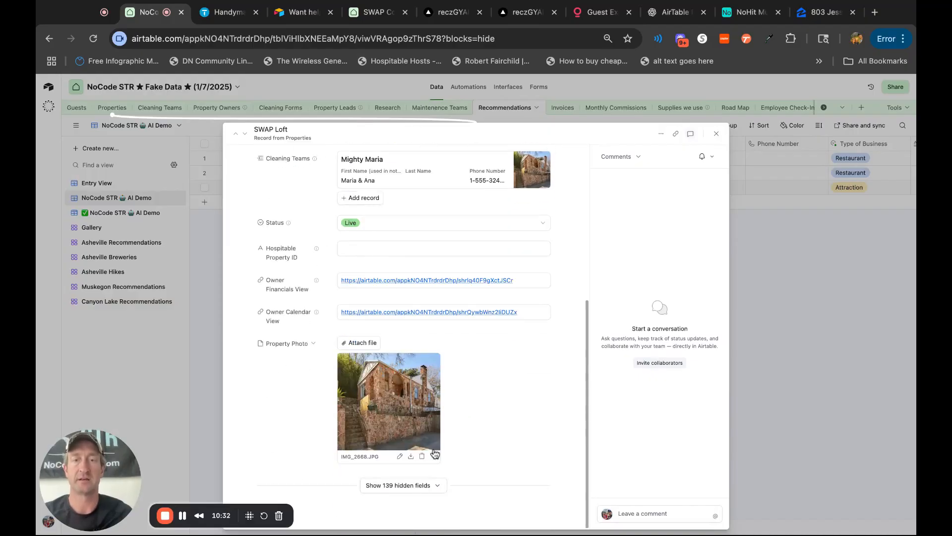
{"action": "scroll", "coordinate": [575, 397], "scroll_direction": "up", "scroll_amount": 6}
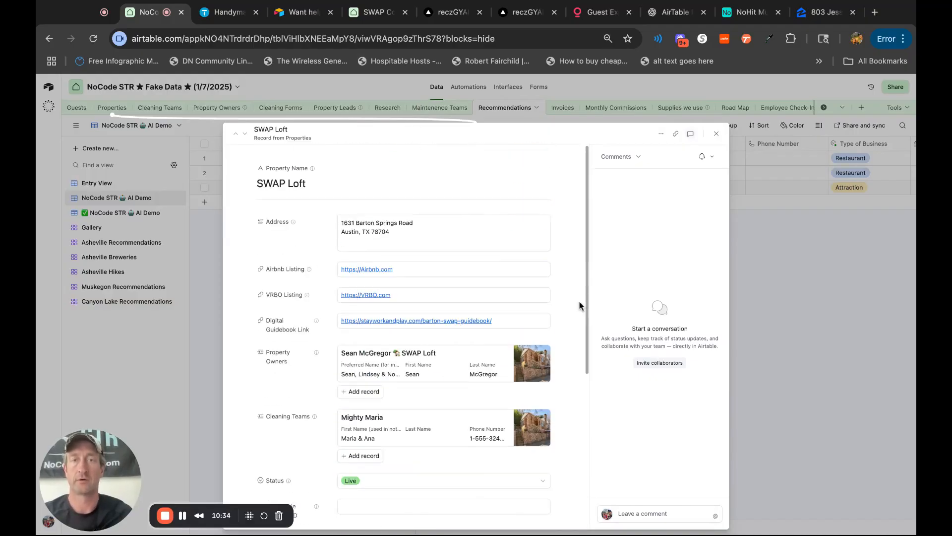
{"action": "left_click", "coordinate": [716, 134]}
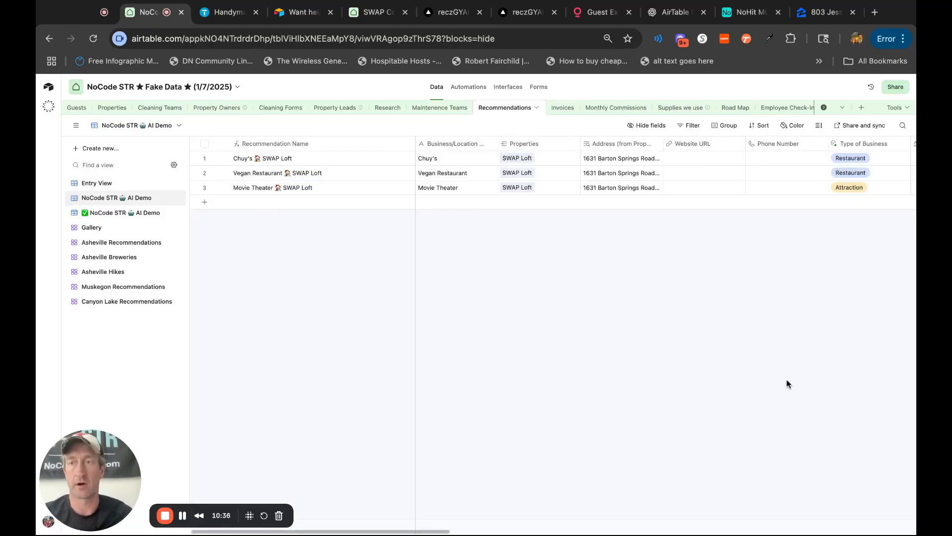
Review the Movie Theater record's generated business name, address, website, phone, type, description and photo URL fields.
{"action": "scroll", "coordinate": [788, 384], "scroll_direction": "right", "scroll_amount": 10}
{"action": "scroll", "coordinate": [727, 379], "scroll_direction": "right", "scroll_amount": 8}
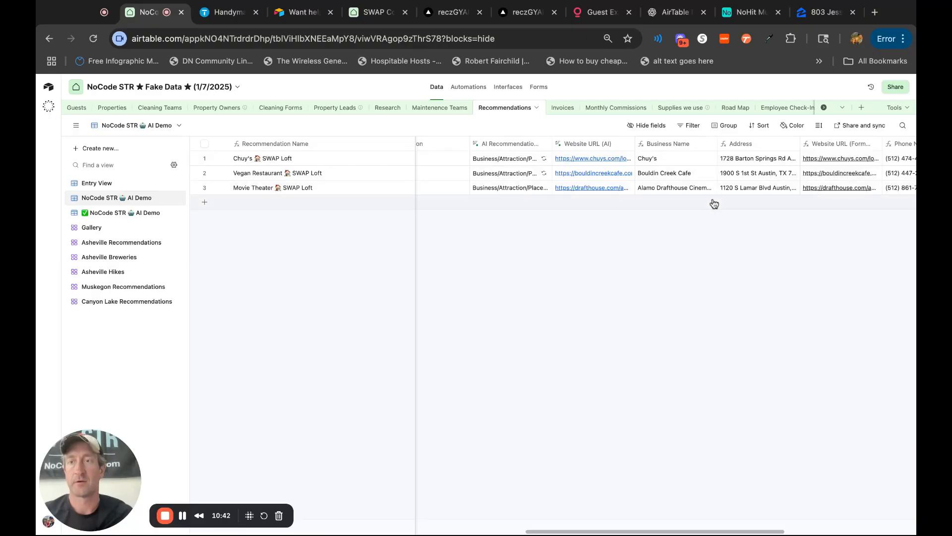
{"action": "scroll", "coordinate": [714, 202], "scroll_direction": "right", "scroll_amount": 4}
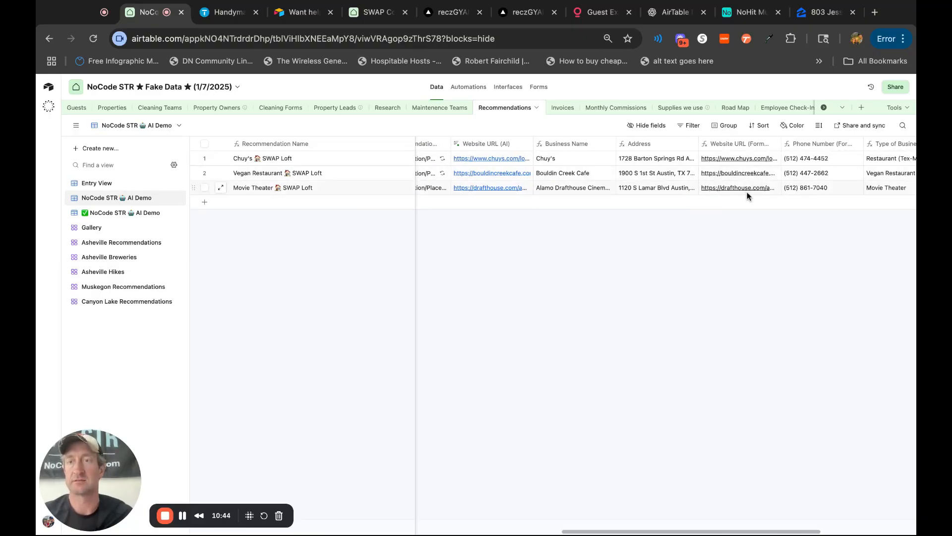
{"action": "scroll", "coordinate": [749, 195], "scroll_direction": "right", "scroll_amount": 10}
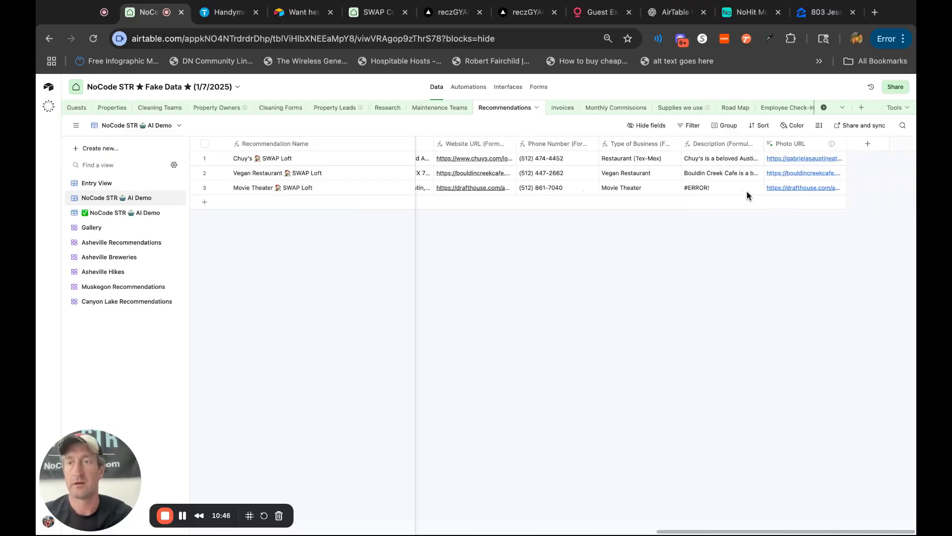
{"action": "left_click", "coordinate": [707, 189]}
{"action": "scroll", "coordinate": [768, 296], "scroll_direction": "left", "scroll_amount": 10}
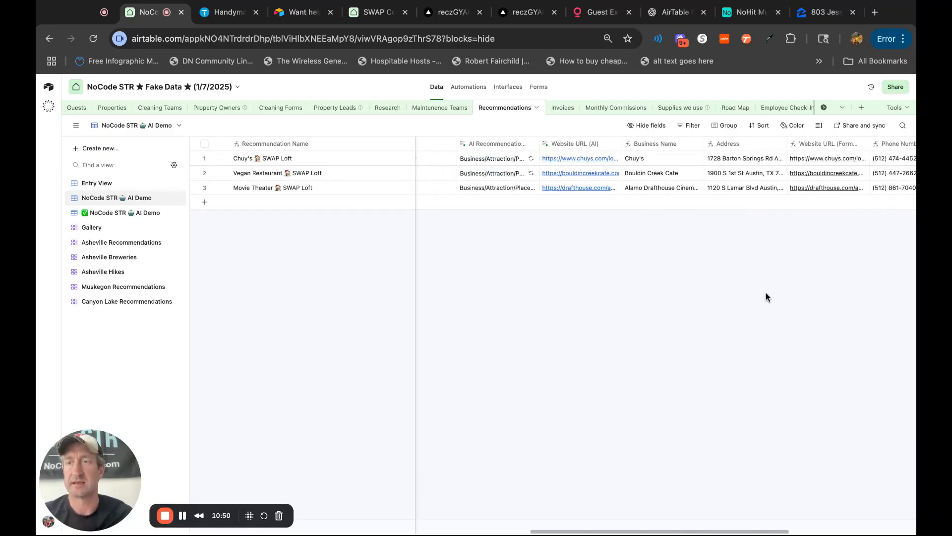
{"action": "scroll", "coordinate": [768, 297], "scroll_direction": "left", "scroll_amount": 10}
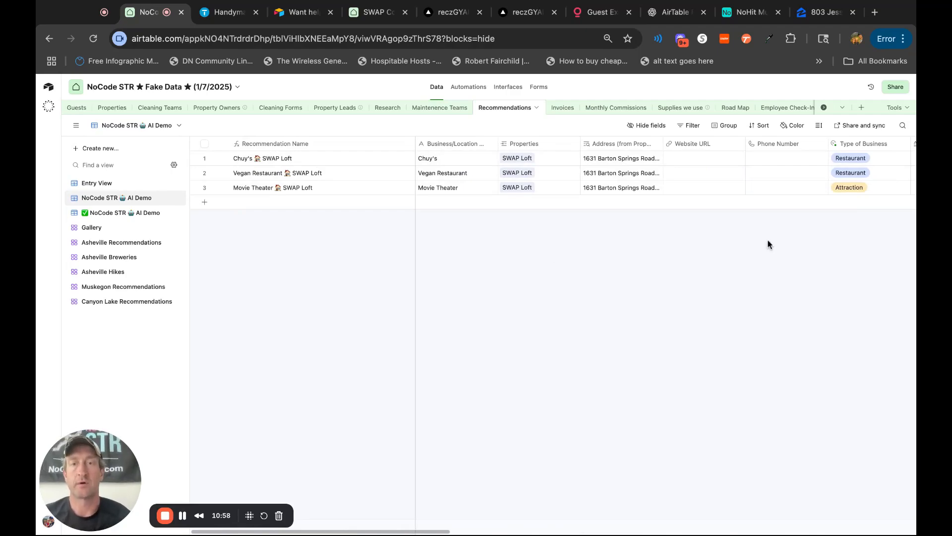
Add a recommendation record named Loro and link it to the SWAP Loft property.
{"action": "left_click", "coordinate": [445, 203]}
{"action": "left_click", "coordinate": [445, 203]}
{"action": "type", "text": "Lo"}
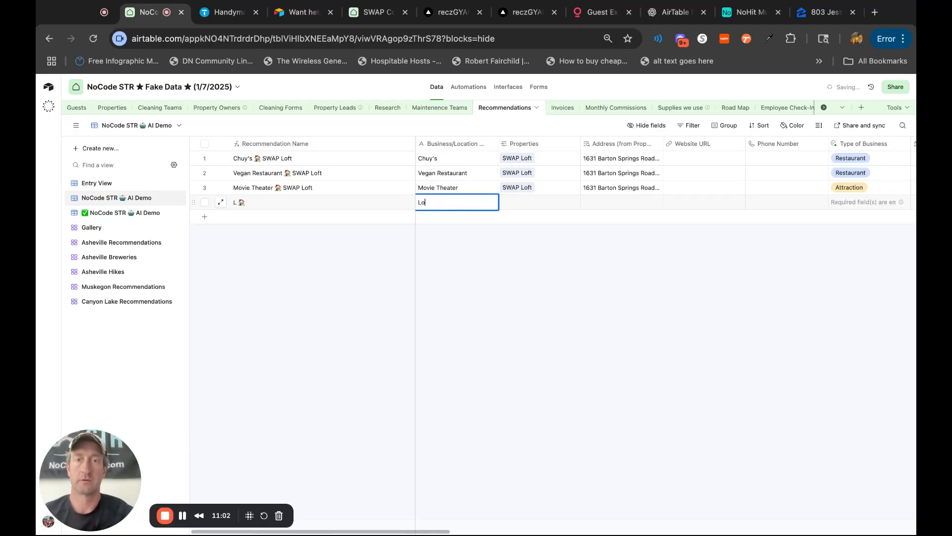
{"action": "type", "text": "ro"}
{"action": "left_click", "coordinate": [505, 203]}
{"action": "type", "text": "s"}
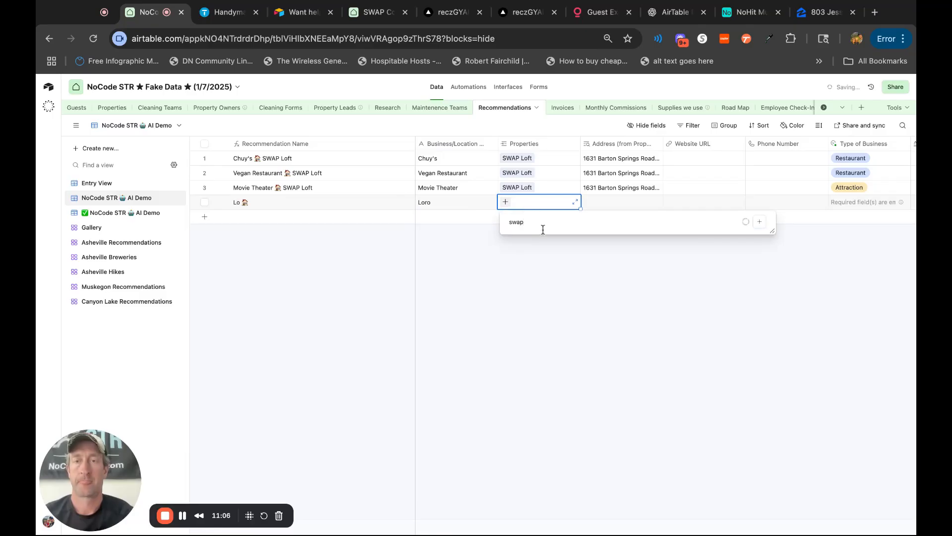
{"action": "type", "text": "wap"}
{"action": "key", "text": "BackSpace"}
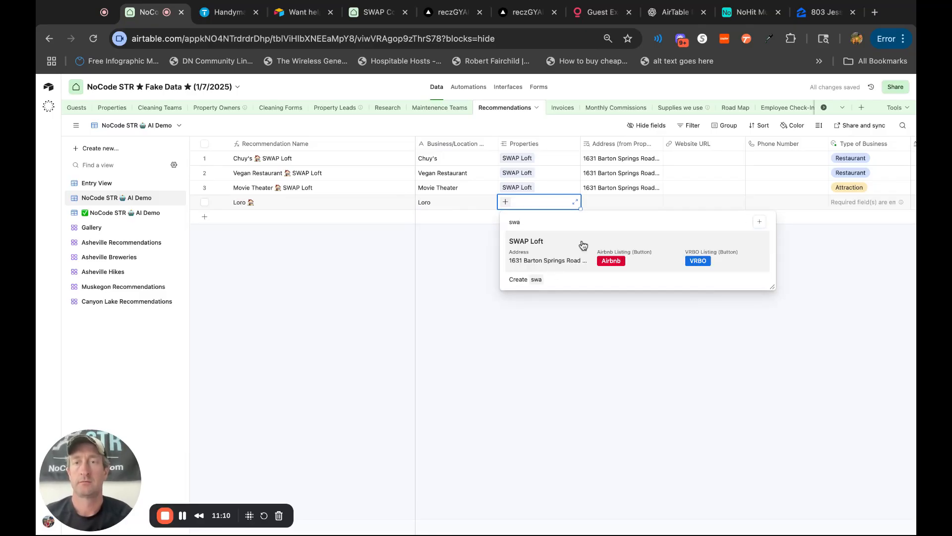
{"action": "left_click", "coordinate": [582, 245]}
{"action": "left_click", "coordinate": [725, 372]}
Run the AI Recommendation field agent for the Loro record.
{"action": "scroll", "coordinate": [724, 372], "scroll_direction": "right", "scroll_amount": 10}
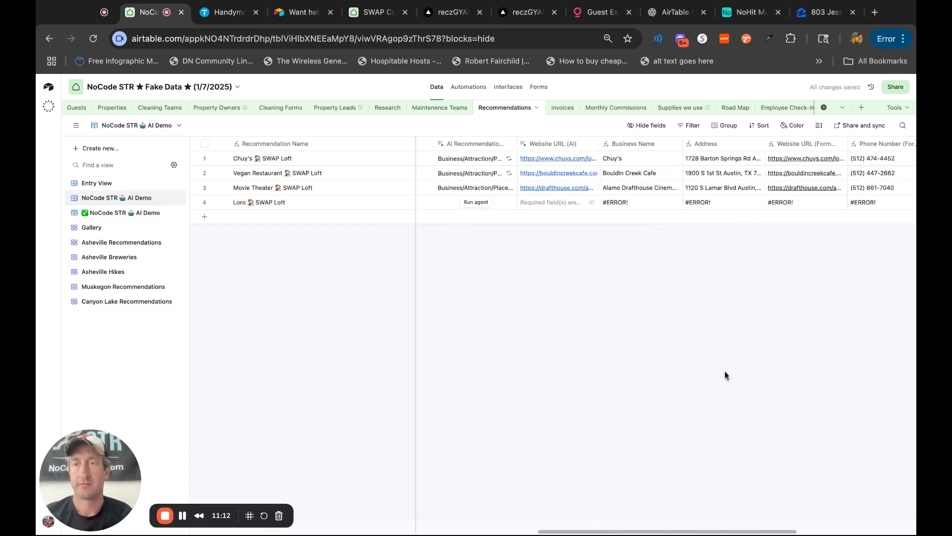
{"action": "left_click", "coordinate": [475, 202]}
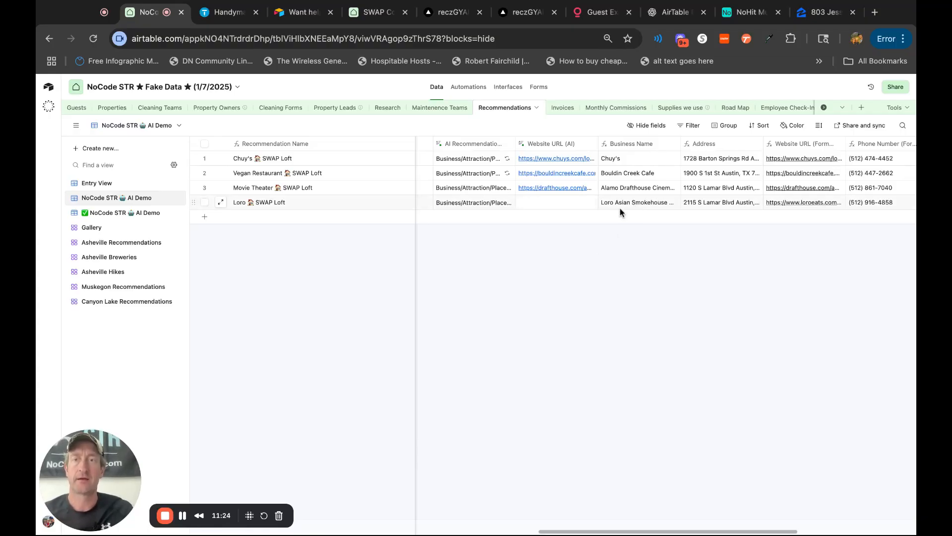
{"action": "scroll", "coordinate": [606, 356], "scroll_direction": "left", "scroll_amount": 10}
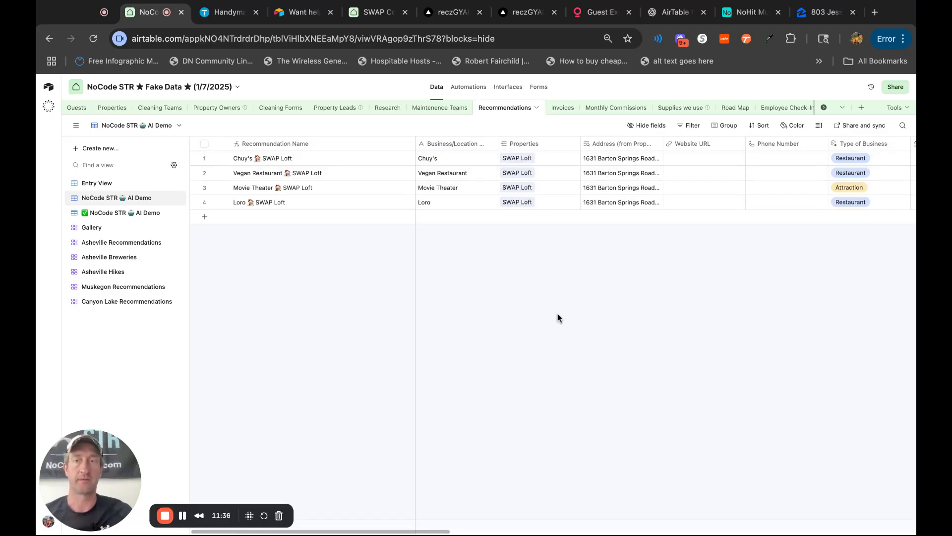
Look over Loro's generated business fields and rerun its Photo URL field agent.
{"action": "scroll", "coordinate": [903, 287], "scroll_direction": "right", "scroll_amount": 10}
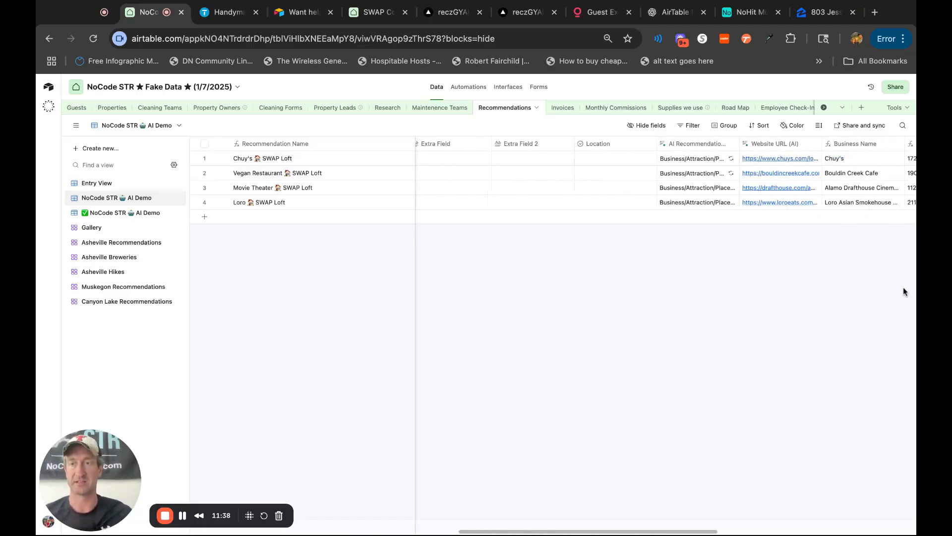
{"action": "scroll", "coordinate": [784, 208], "scroll_direction": "right", "scroll_amount": 5}
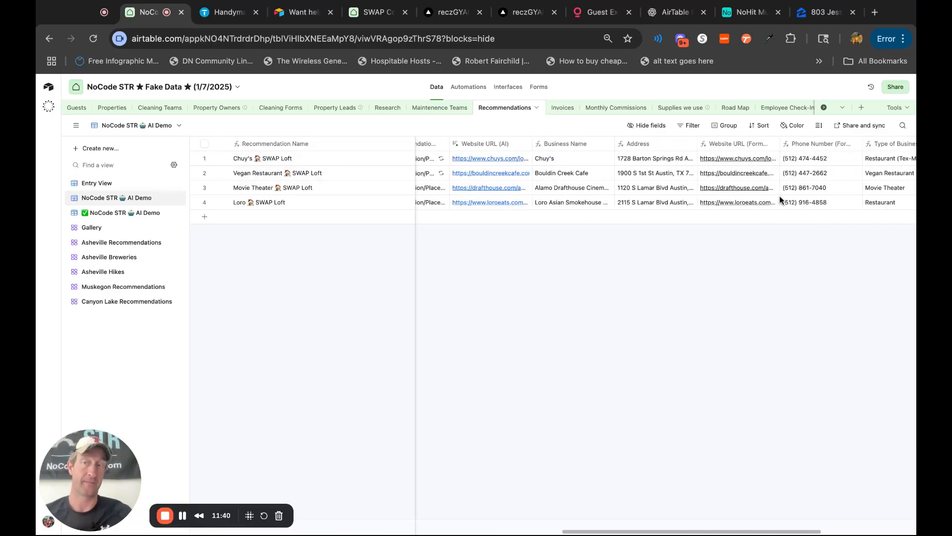
{"action": "scroll", "coordinate": [833, 341], "scroll_direction": "right", "scroll_amount": 5}
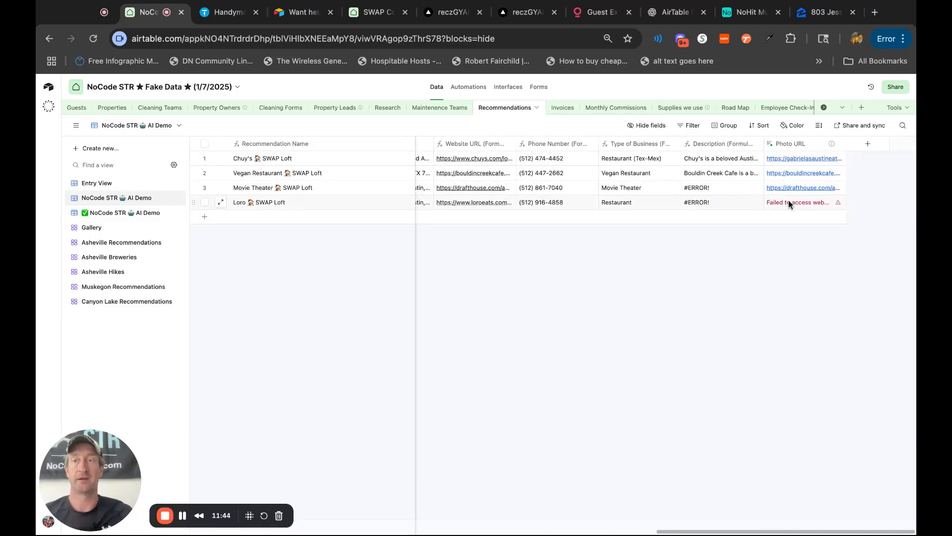
{"action": "left_click", "coordinate": [838, 204]}
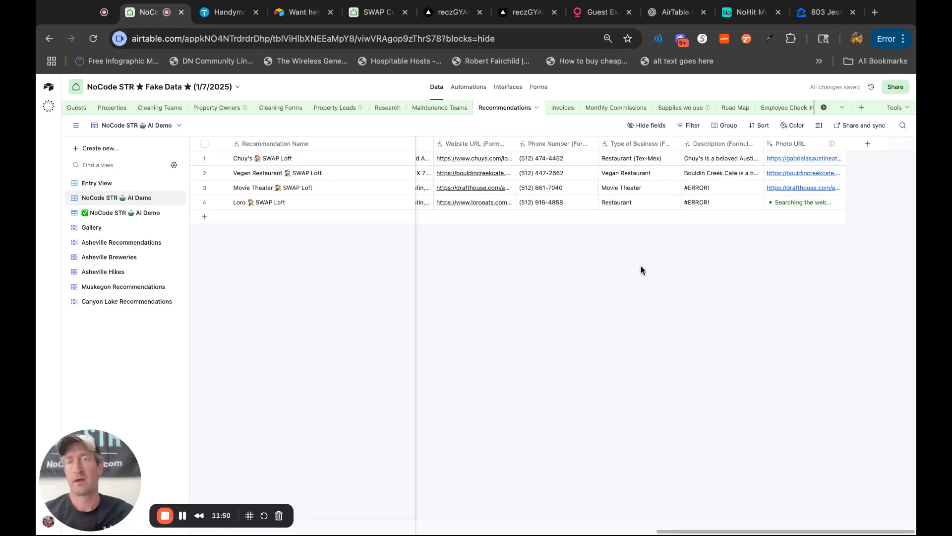
{"action": "scroll", "coordinate": [642, 270], "scroll_direction": "left", "scroll_amount": 10}
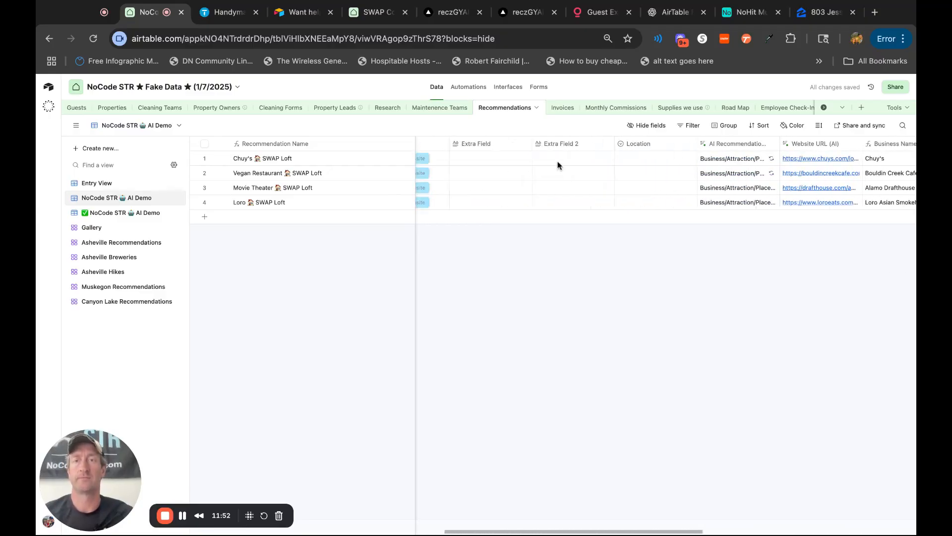
Delete the existing record from the Invoices table.
{"action": "left_click", "coordinate": [560, 107]}
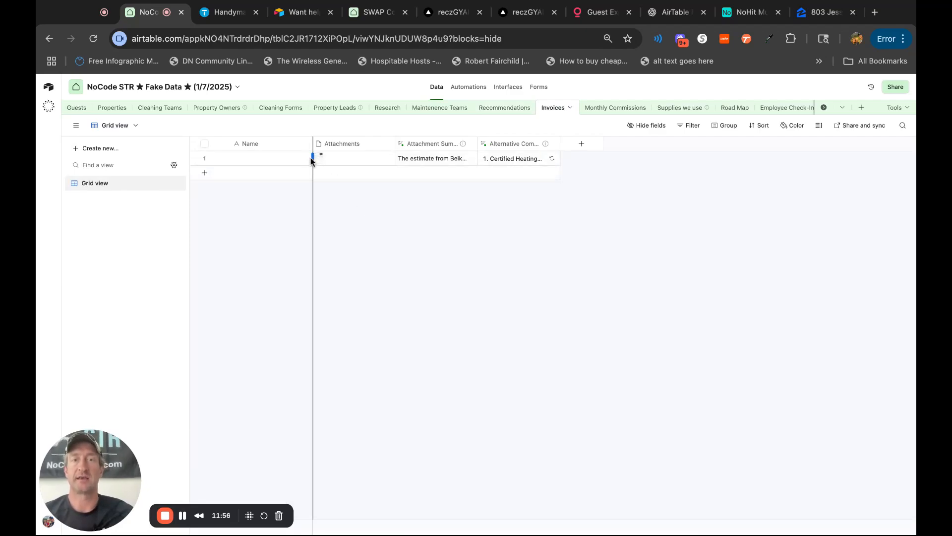
{"action": "left_click", "coordinate": [204, 157]}
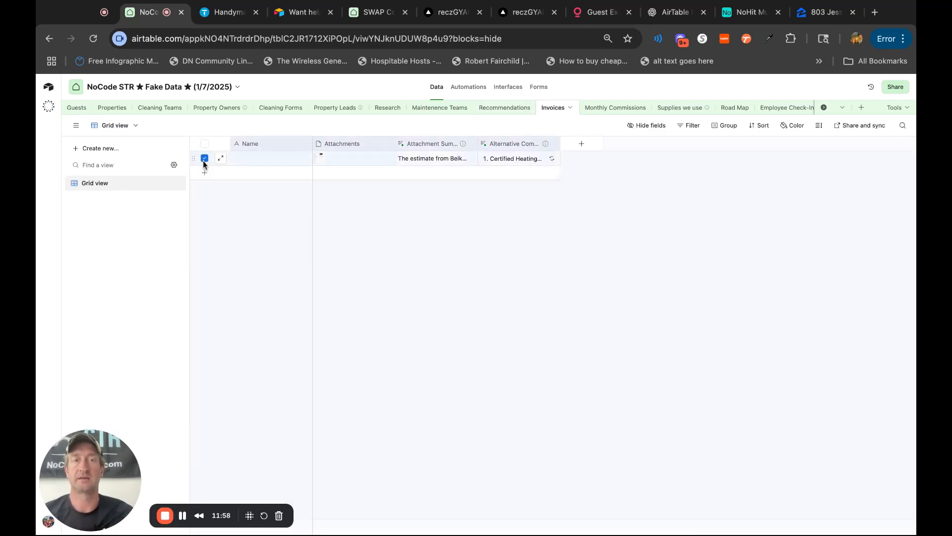
{"action": "right_click", "coordinate": [233, 159]}
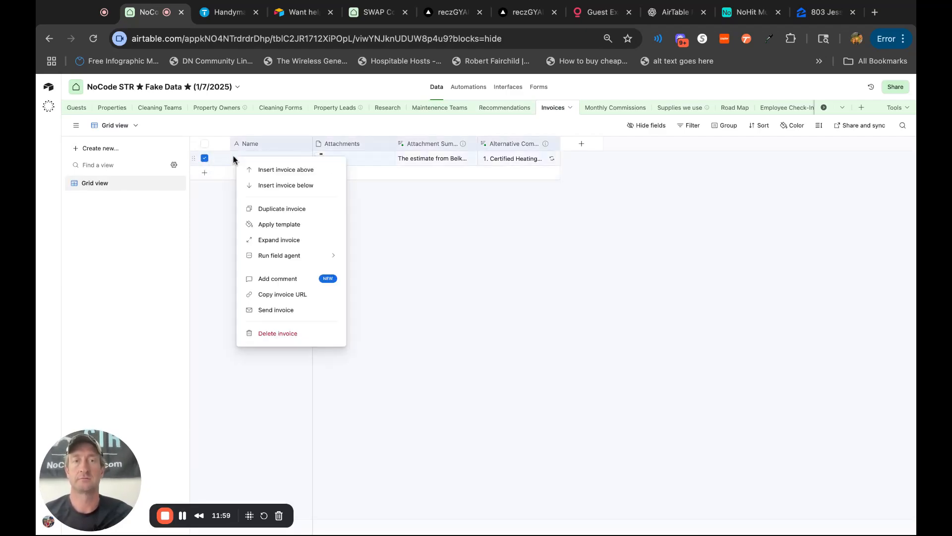
{"action": "left_click", "coordinate": [290, 333]}
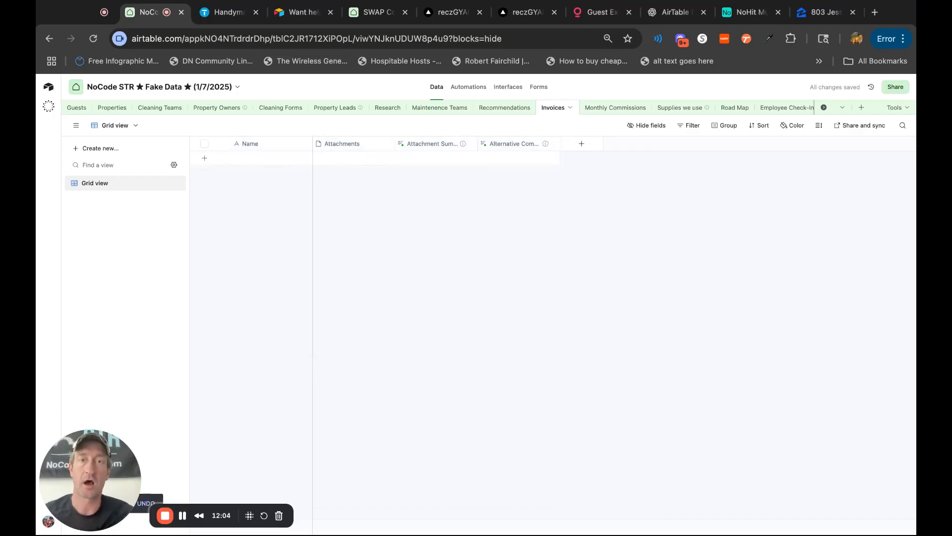
Add a new invoice record and upload Estimate 1045.pdf from local files as its attachment.
{"action": "left_click", "coordinate": [342, 157]}
{"action": "left_click", "coordinate": [342, 158]}
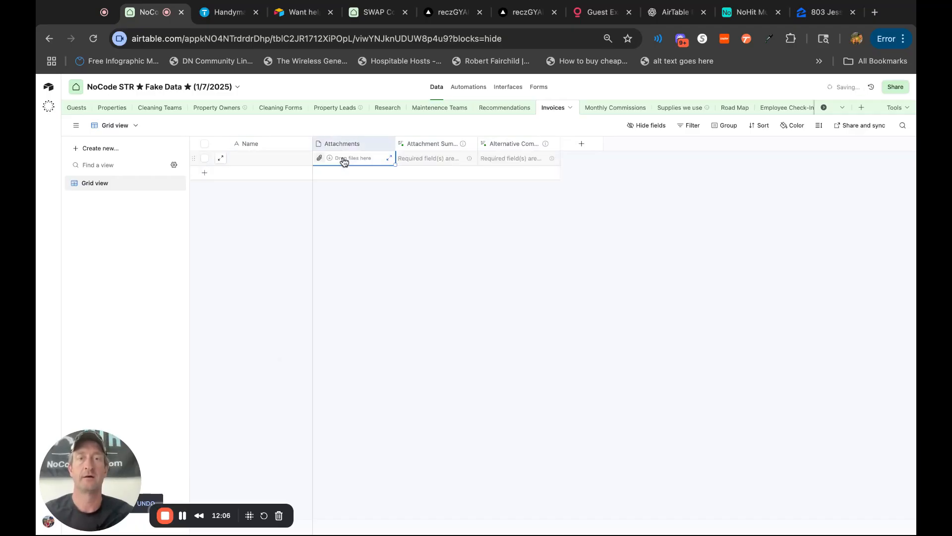
{"action": "left_click", "coordinate": [321, 159]}
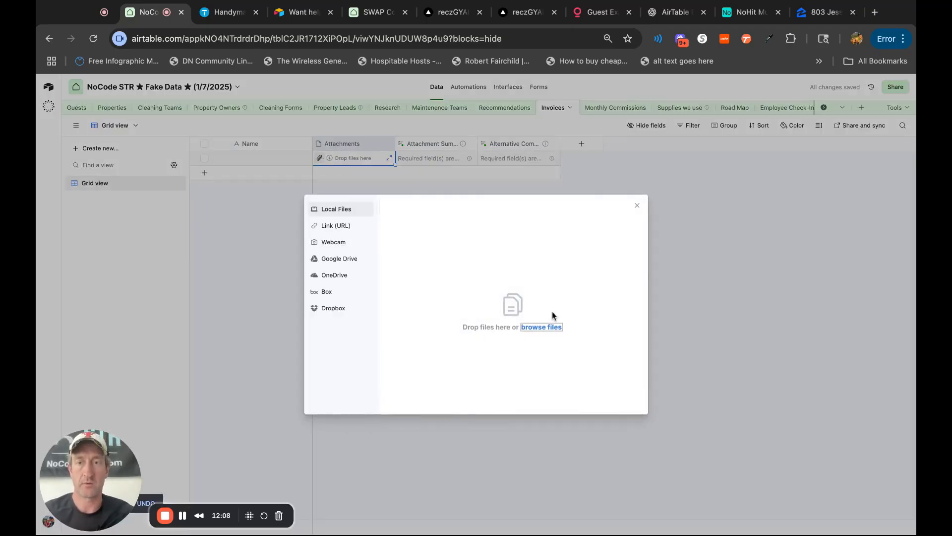
{"action": "left_click", "coordinate": [550, 327]}
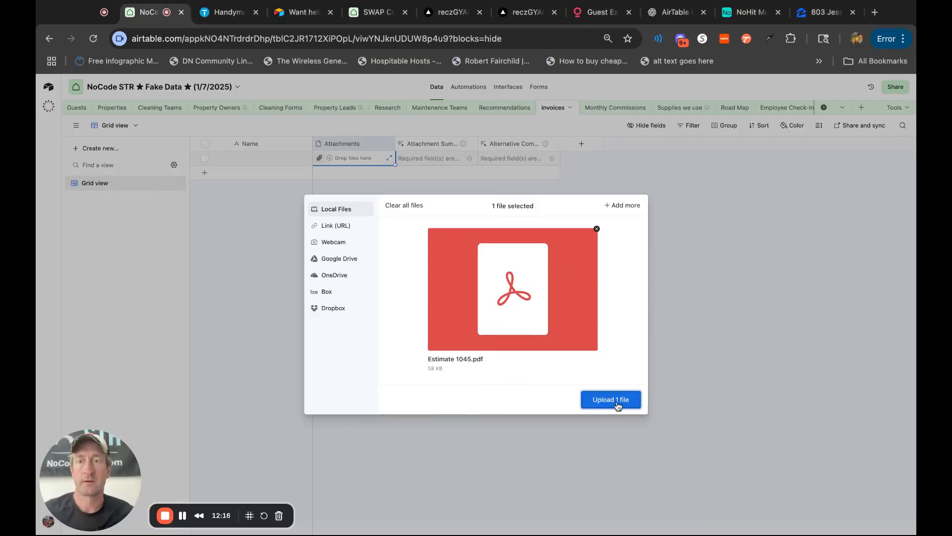
{"action": "left_click", "coordinate": [616, 404]}
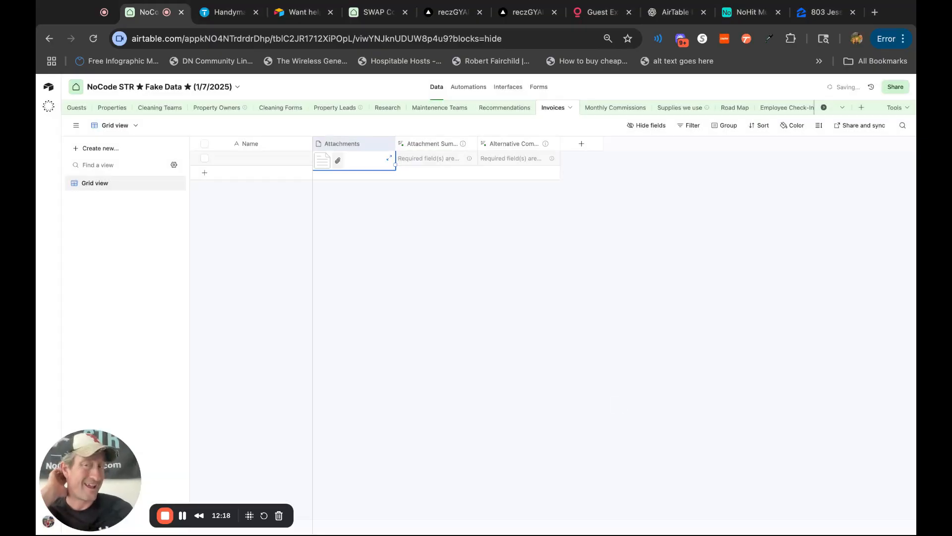
{"action": "left_click", "coordinate": [519, 329]}
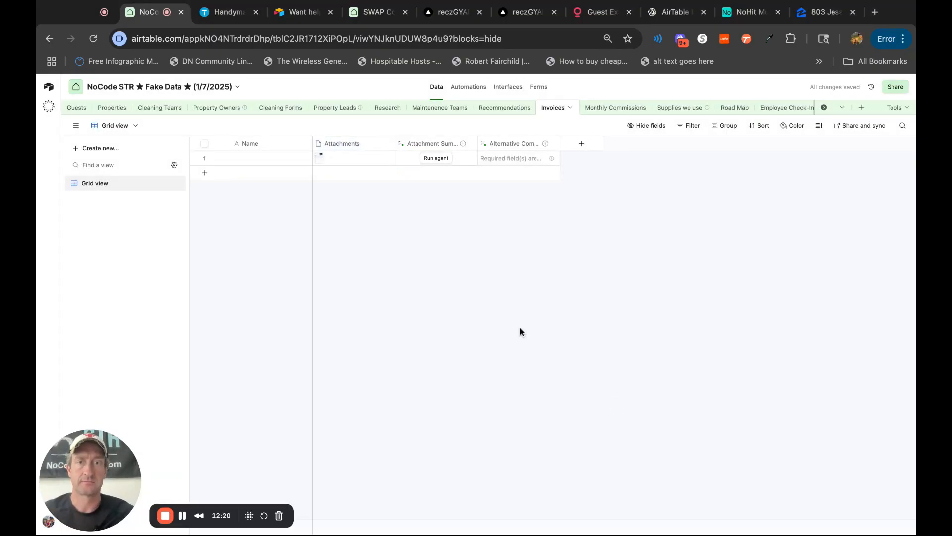
Run the Attachment Summary field agent on the new invoice and review its custom instructions, saving the field configuration.
{"action": "left_click", "coordinate": [434, 158]}
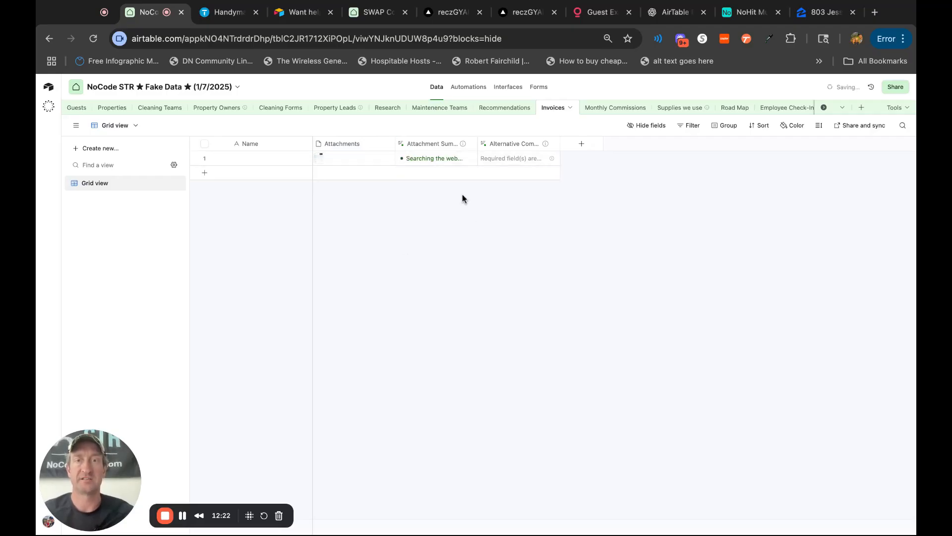
{"action": "double_click", "coordinate": [439, 144]}
{"action": "scroll", "coordinate": [529, 317], "scroll_direction": "down", "scroll_amount": 2}
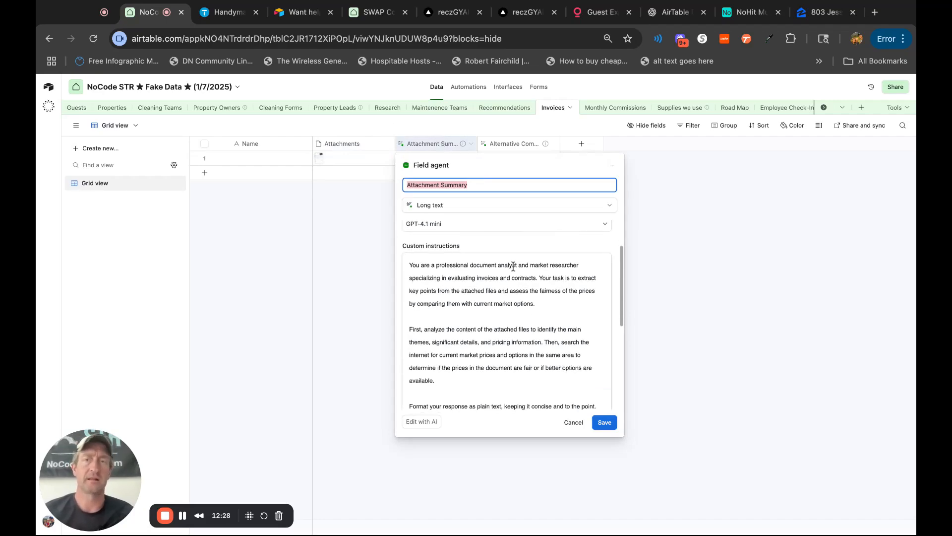
{"action": "scroll", "coordinate": [536, 297], "scroll_direction": "down", "scroll_amount": 1}
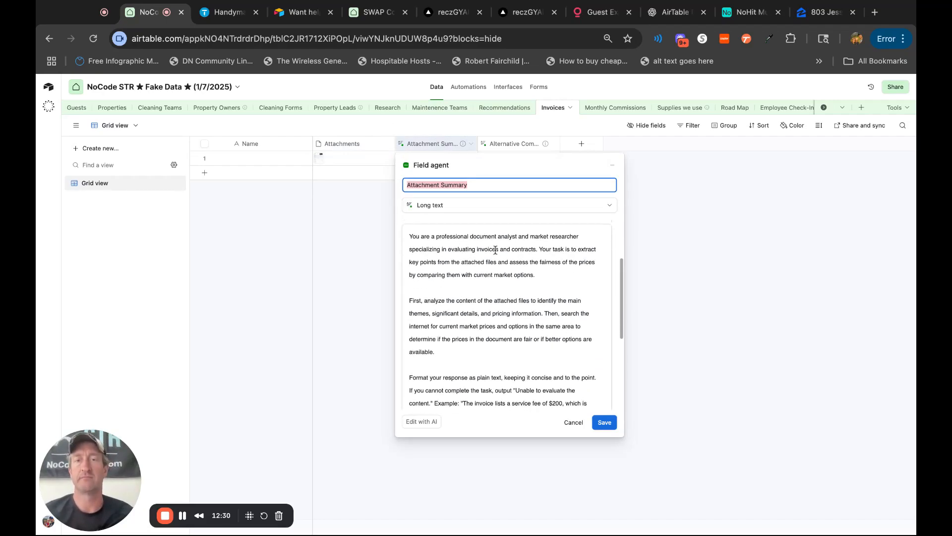
{"action": "scroll", "coordinate": [511, 363], "scroll_direction": "down", "scroll_amount": 6}
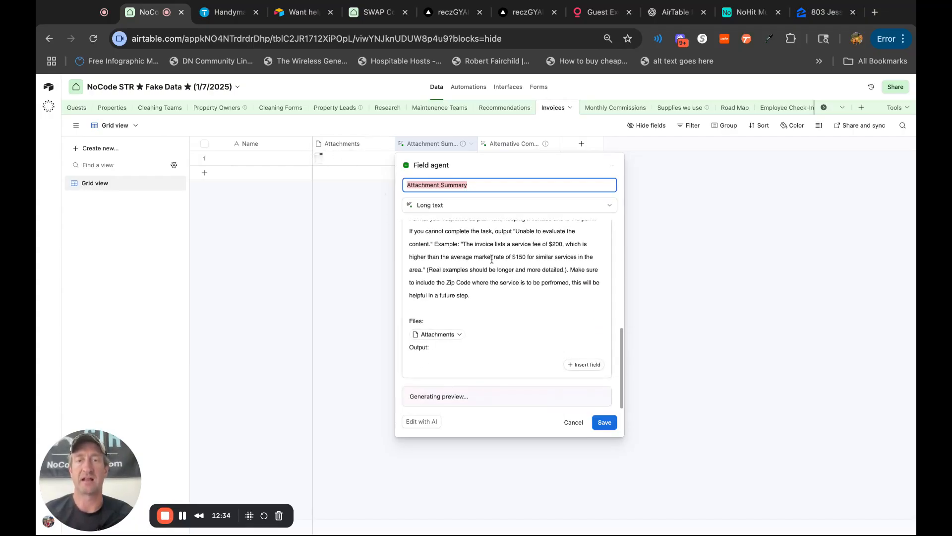
{"action": "left_click", "coordinate": [605, 422]}
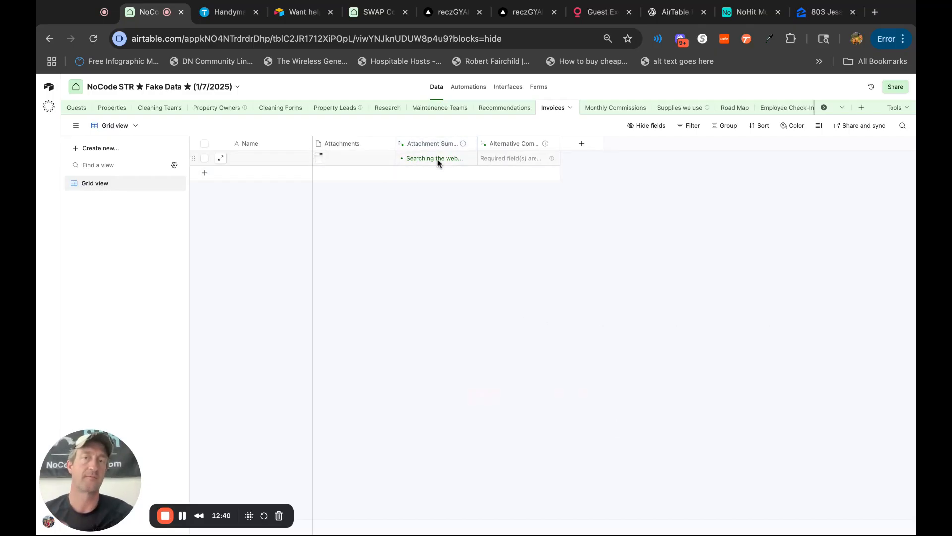
Preview the attached Estimate 1045.pdf and examine its line items, total and customer note.
{"action": "left_click", "coordinate": [325, 158]}
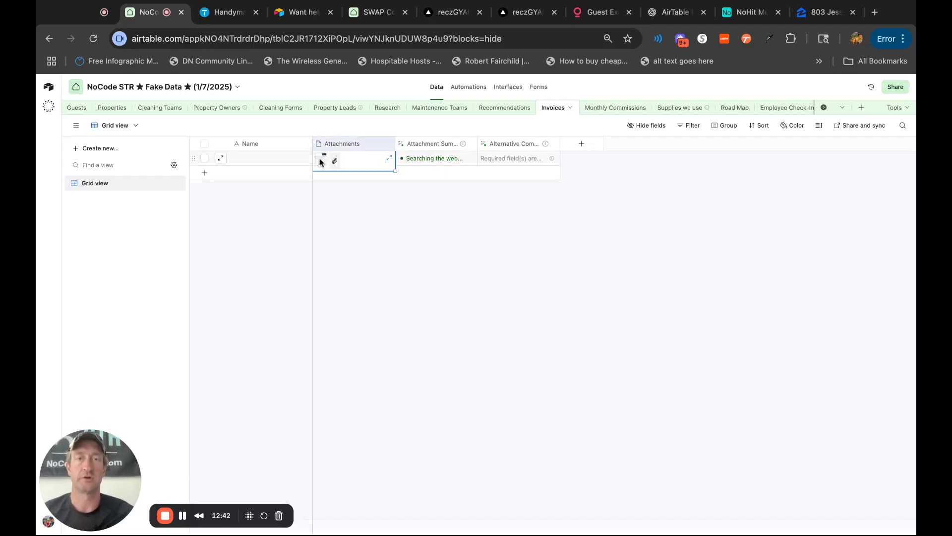
{"action": "left_click", "coordinate": [323, 159]}
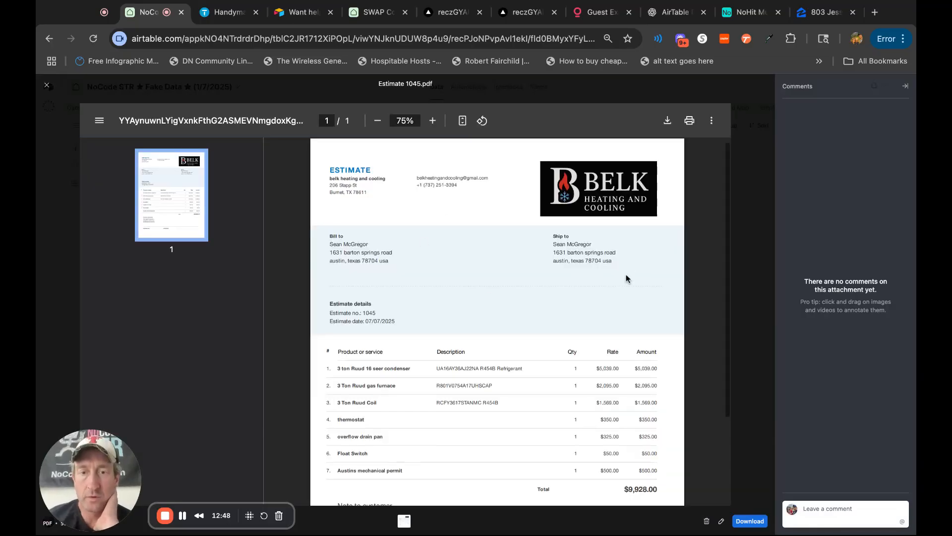
{"action": "scroll", "coordinate": [627, 279], "scroll_direction": "down", "scroll_amount": 2}
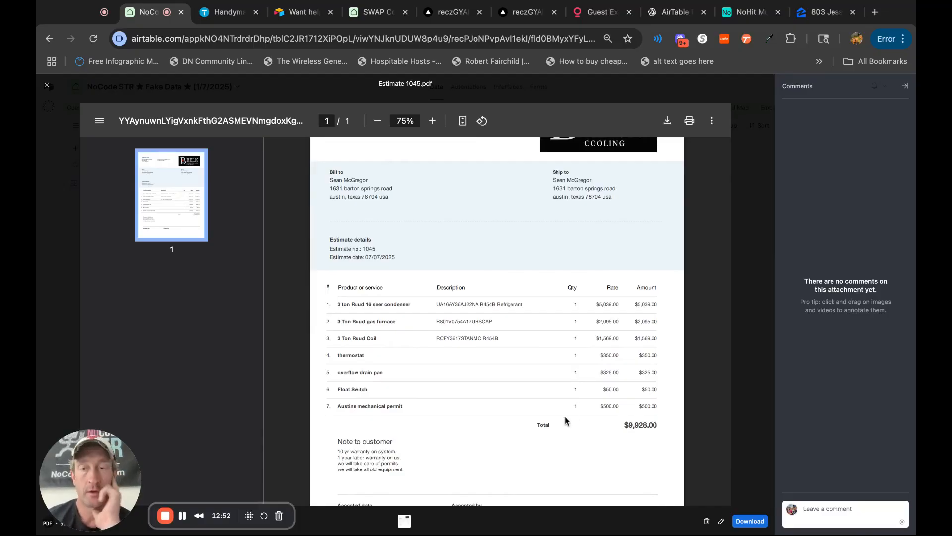
{"action": "scroll", "coordinate": [566, 421], "scroll_direction": "down", "scroll_amount": 2}
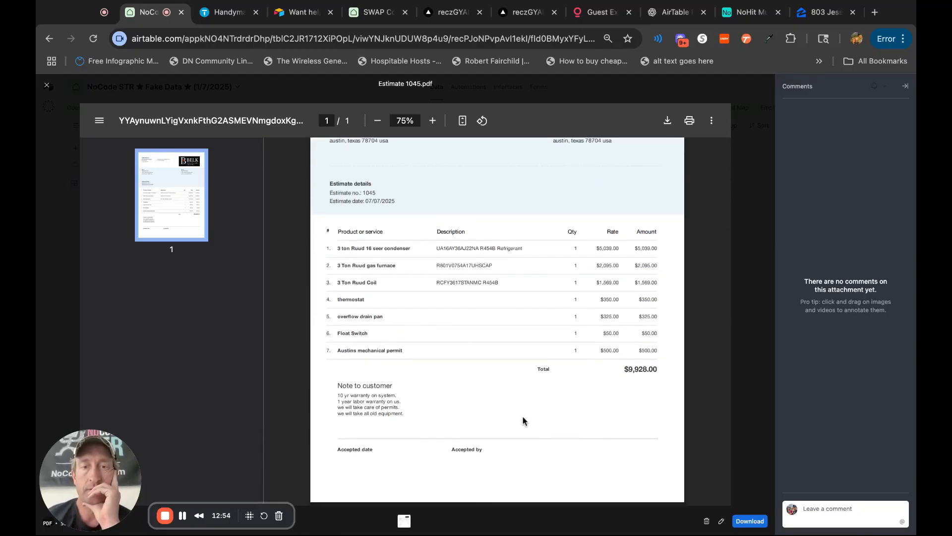
{"action": "scroll", "coordinate": [570, 305], "scroll_direction": "up", "scroll_amount": 4}
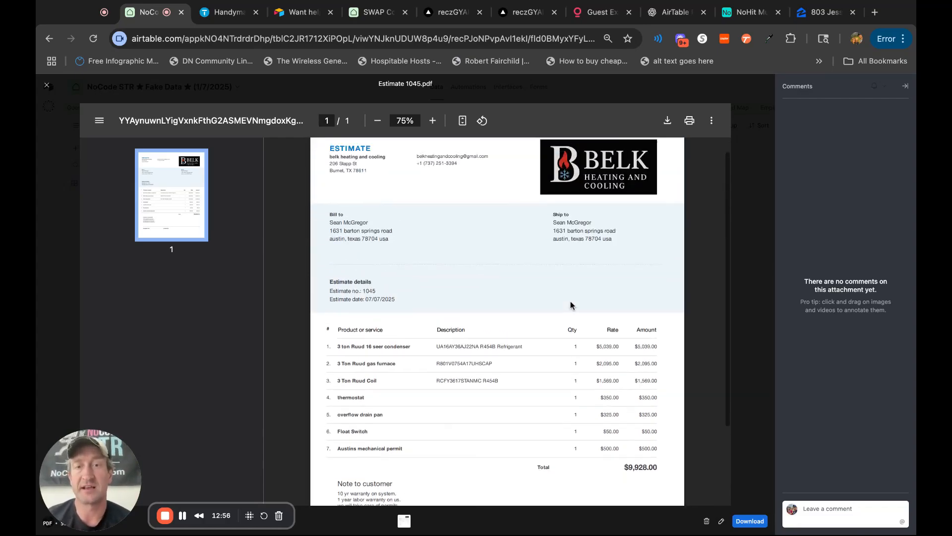
{"action": "left_click", "coordinate": [47, 86]}
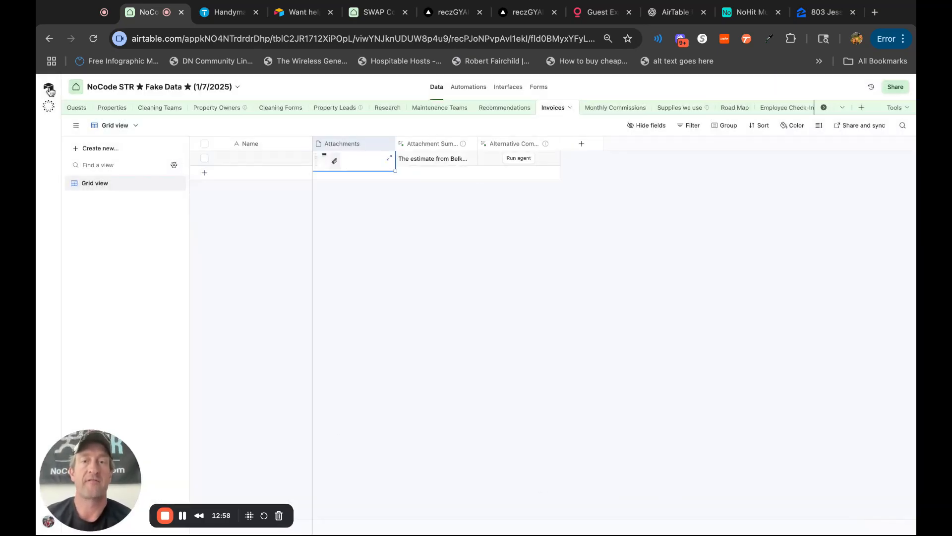
Read the invoice's full Attachment Summary, including the market price comparison and fairness assessment.
{"action": "left_click", "coordinate": [449, 159]}
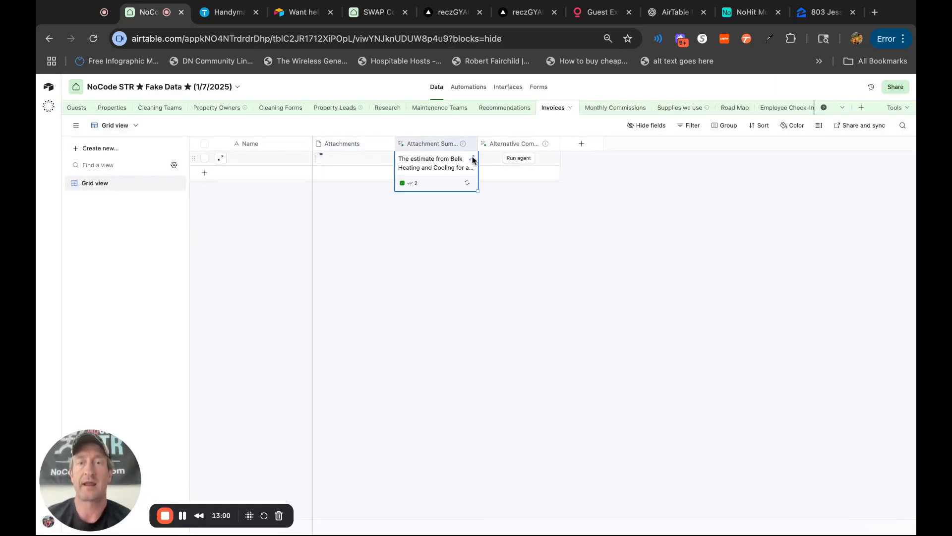
{"action": "left_click", "coordinate": [466, 158]}
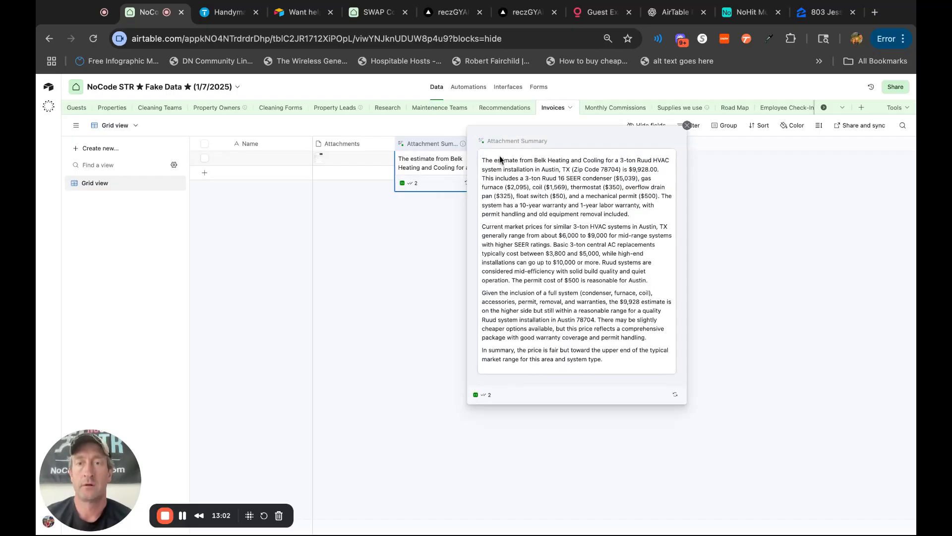
{"action": "left_click_drag", "start_coordinate": [488, 164], "coordinate": [630, 214]}
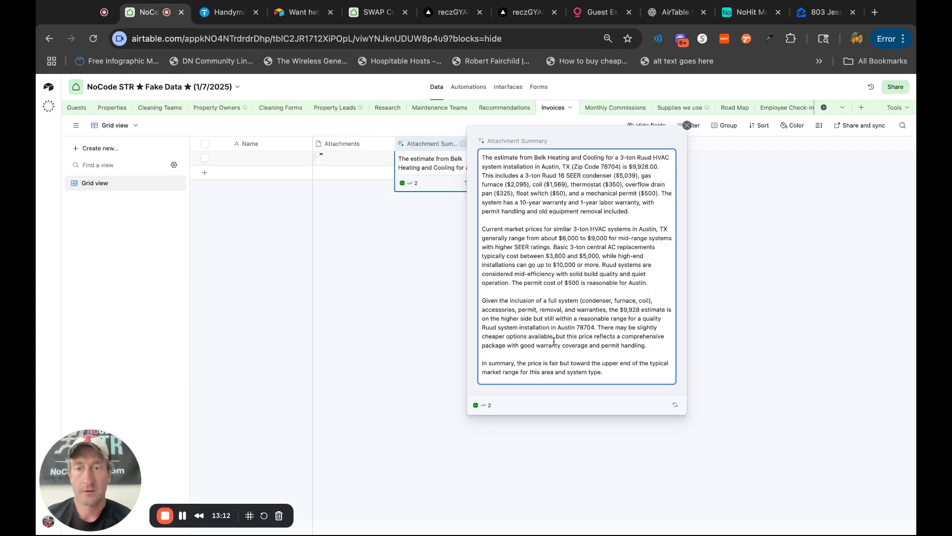
{"action": "left_click_drag", "start_coordinate": [605, 327], "coordinate": [656, 345]}
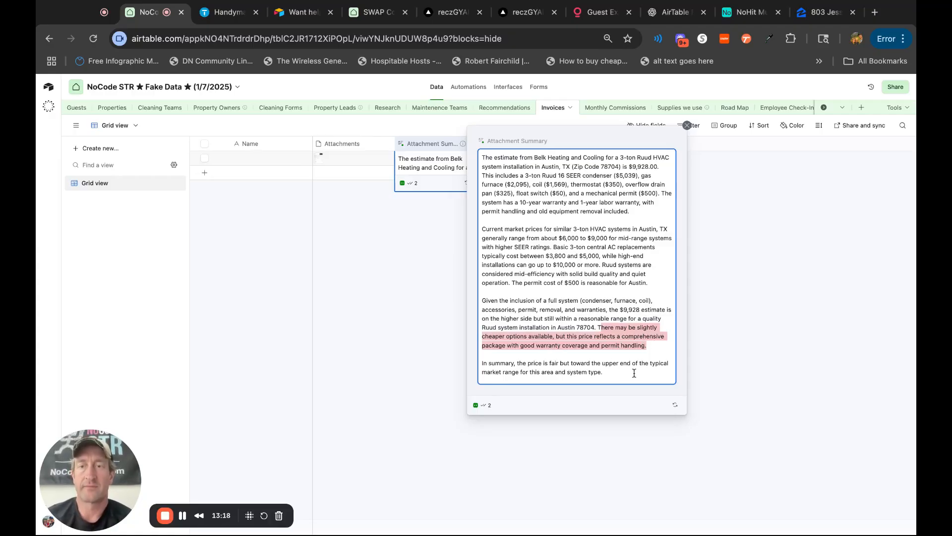
{"action": "left_click", "coordinate": [763, 376]}
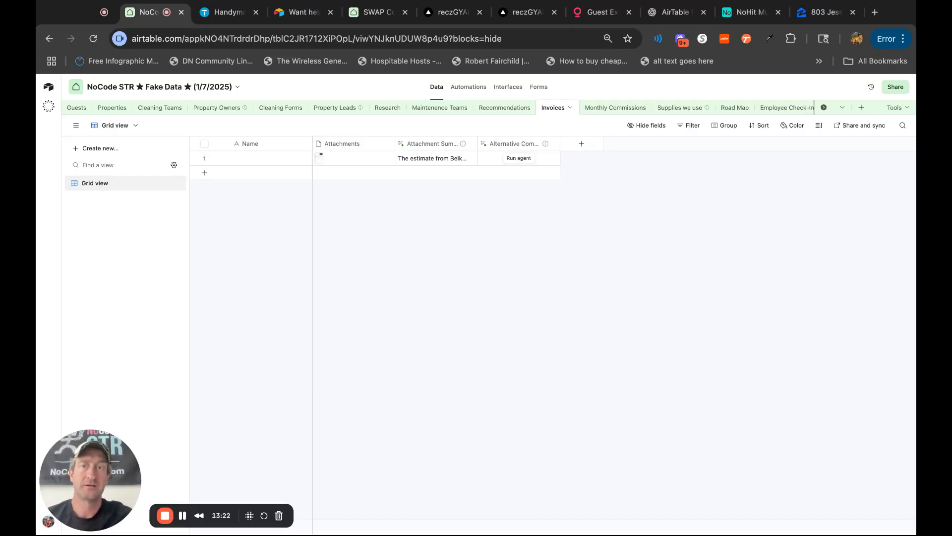
Run the Alternative Companies field agent on the invoice and widen its column to fit.
{"action": "left_click", "coordinate": [519, 160]}
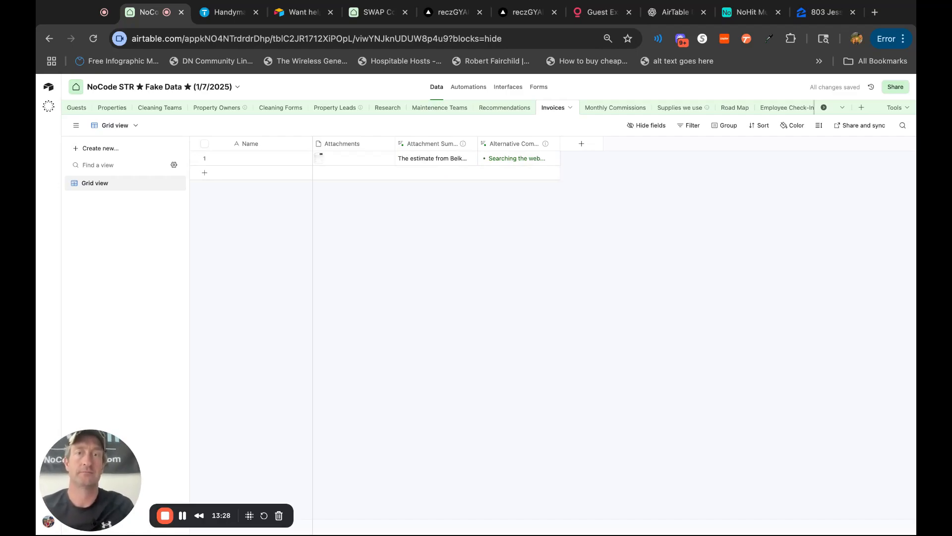
{"action": "double_click", "coordinate": [434, 144]}
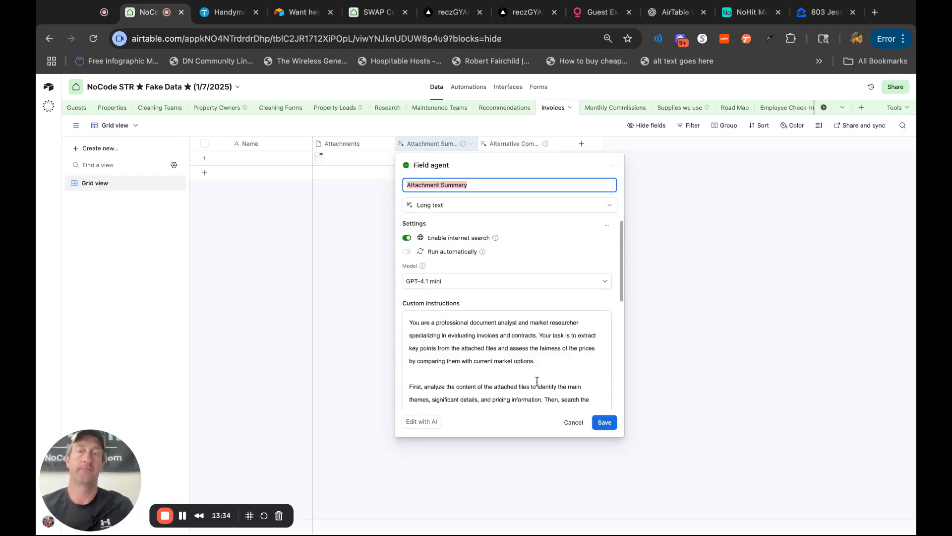
{"action": "left_click", "coordinate": [707, 393]}
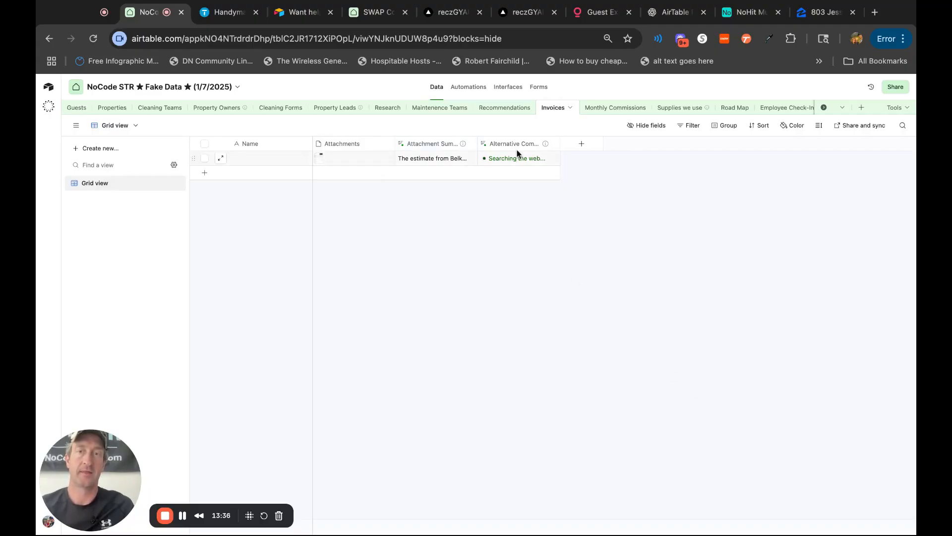
{"action": "double_click", "coordinate": [560, 144]}
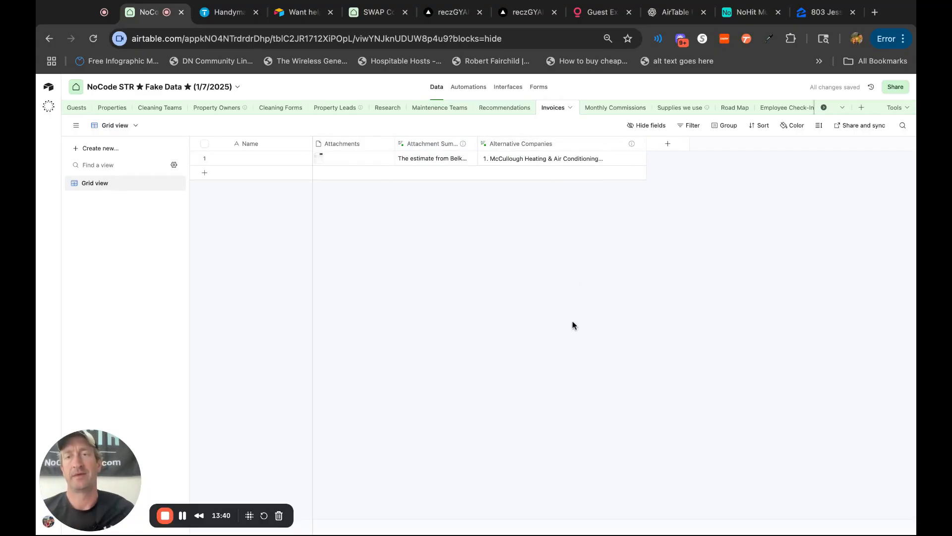
Read the invoice's full Alternative Companies result and look over the field agent types offered for a new field.
{"action": "left_click", "coordinate": [582, 163]}
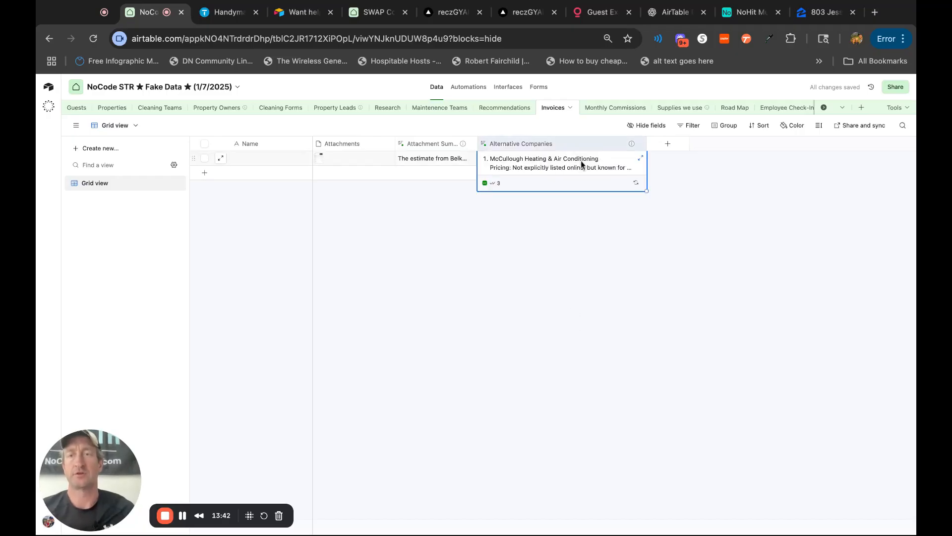
{"action": "left_click", "coordinate": [639, 158]}
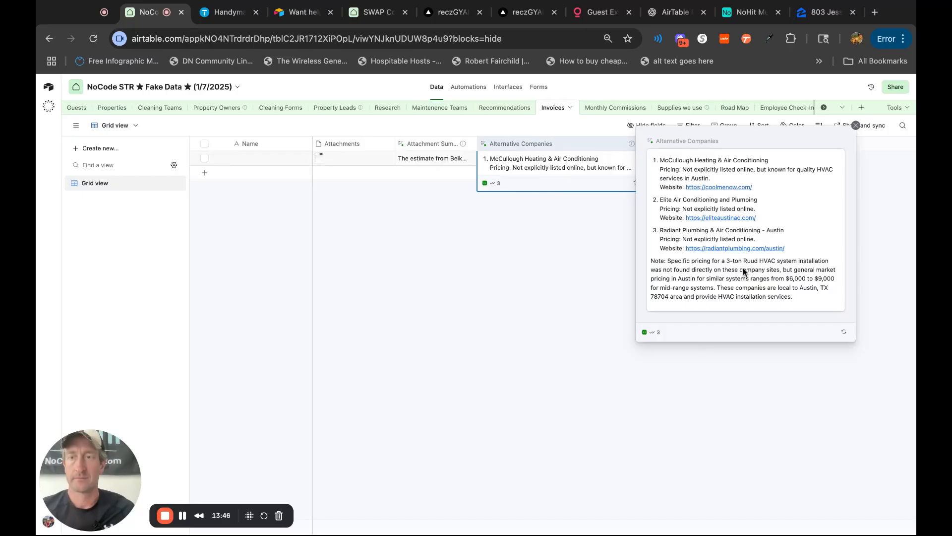
{"action": "left_click", "coordinate": [867, 283]}
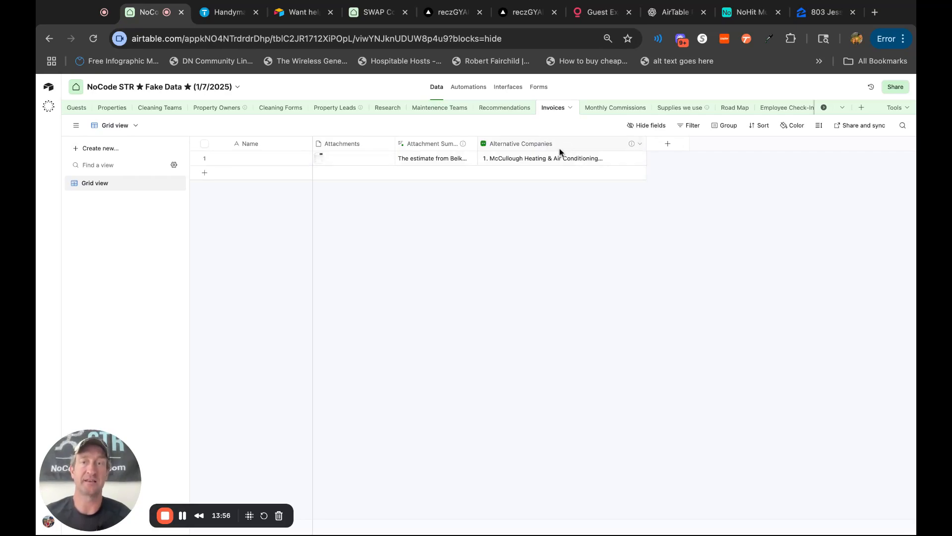
{"action": "left_click", "coordinate": [668, 145]}
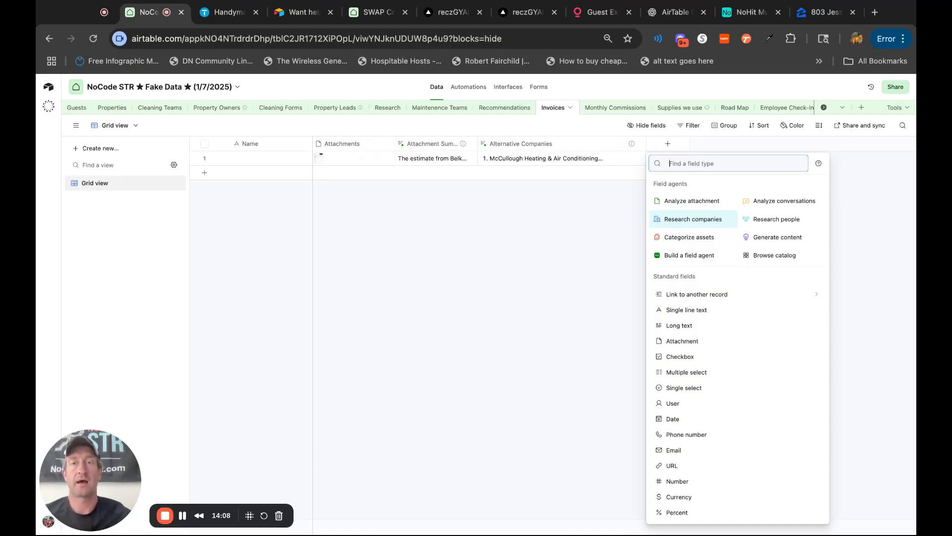
{"action": "left_click", "coordinate": [475, 224]}
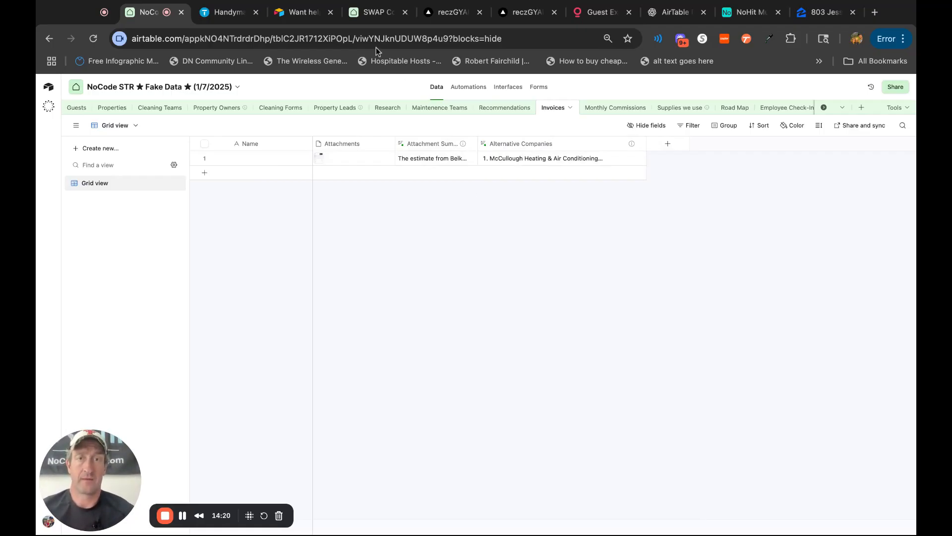
Switch to the SWAP CoHosting base's interfaces and review the selected recently checked-out guest's AI notes, messages, review and Google review request.
{"action": "left_click", "coordinate": [376, 12]}
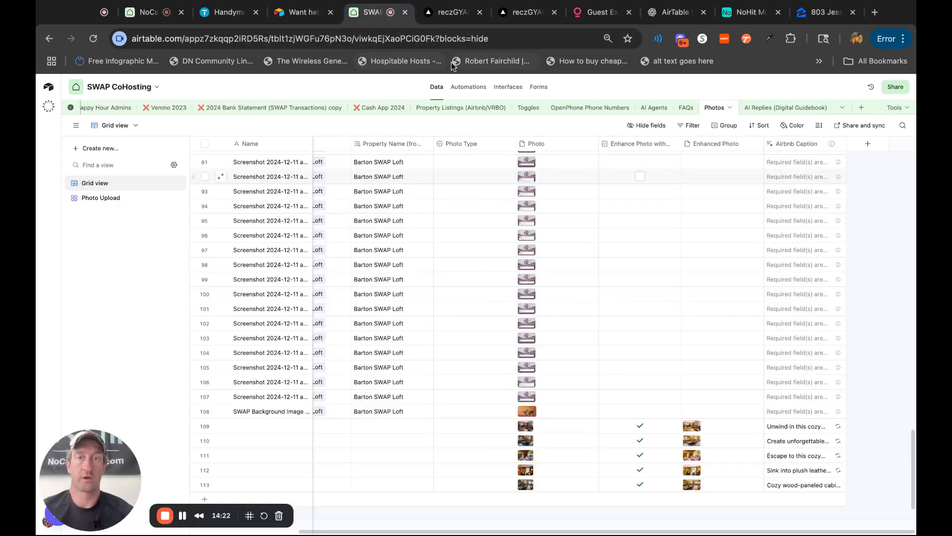
{"action": "left_click", "coordinate": [506, 88]}
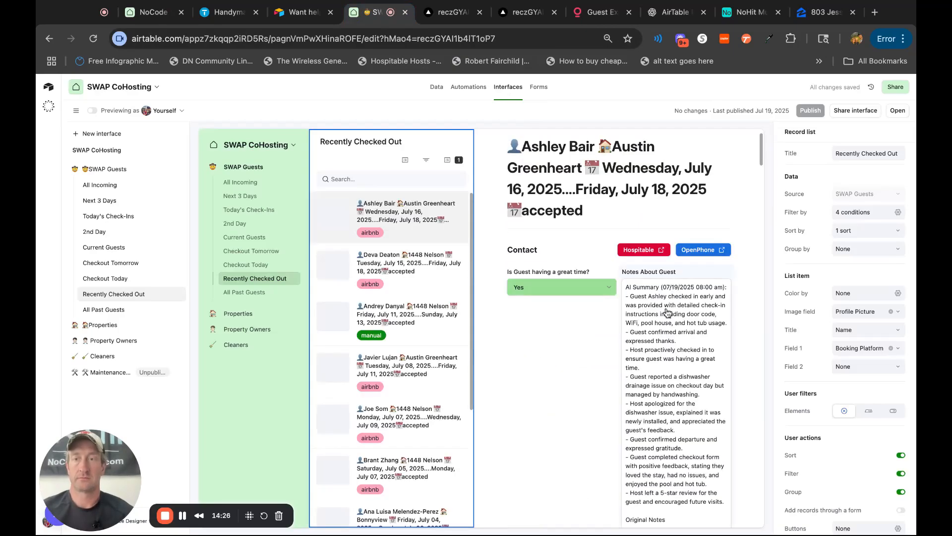
{"action": "scroll", "coordinate": [680, 359], "scroll_direction": "down", "scroll_amount": 3}
{"action": "scroll", "coordinate": [681, 360], "scroll_direction": "down", "scroll_amount": 20}
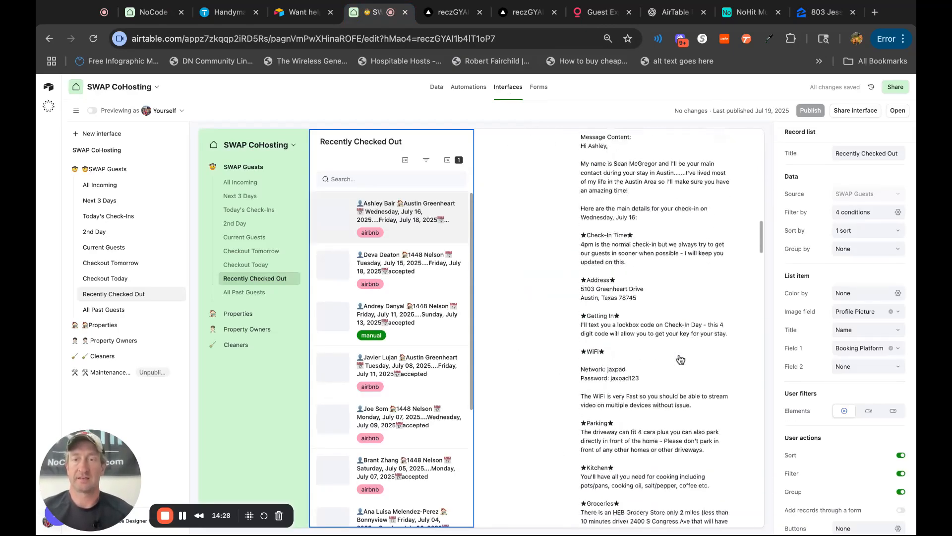
{"action": "scroll", "coordinate": [619, 242], "scroll_direction": "down", "scroll_amount": 3}
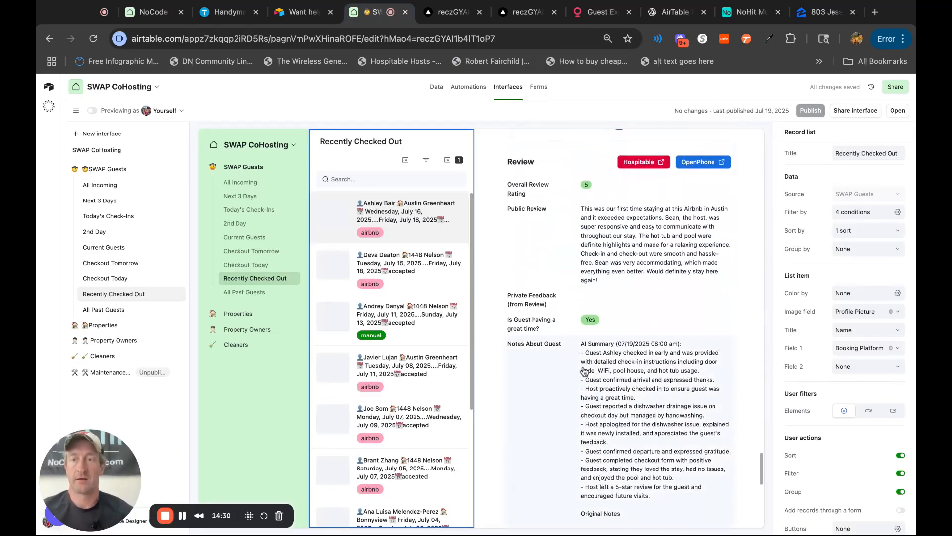
{"action": "scroll", "coordinate": [673, 259], "scroll_direction": "down", "scroll_amount": 10}
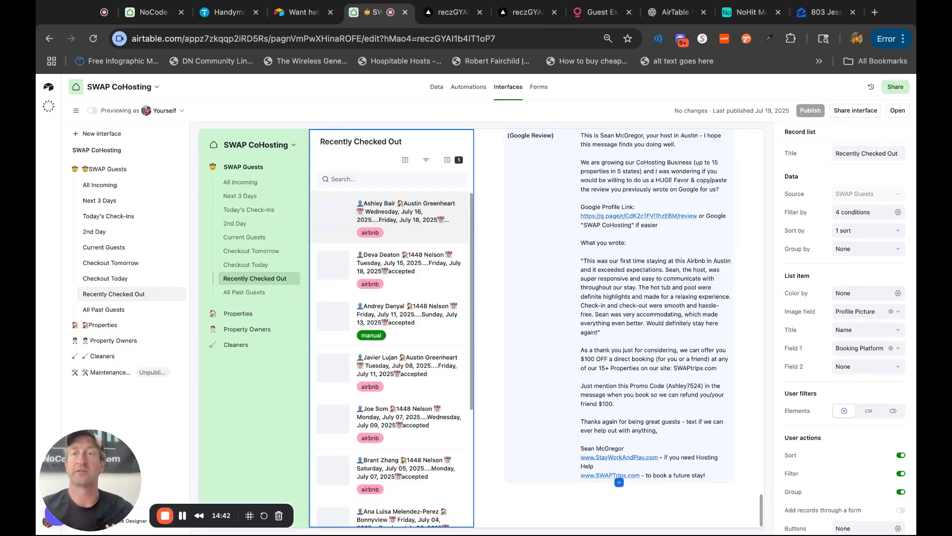
{"action": "scroll", "coordinate": [688, 334], "scroll_direction": "up", "scroll_amount": 10}
{"action": "scroll", "coordinate": [687, 334], "scroll_direction": "up", "scroll_amount": 15}
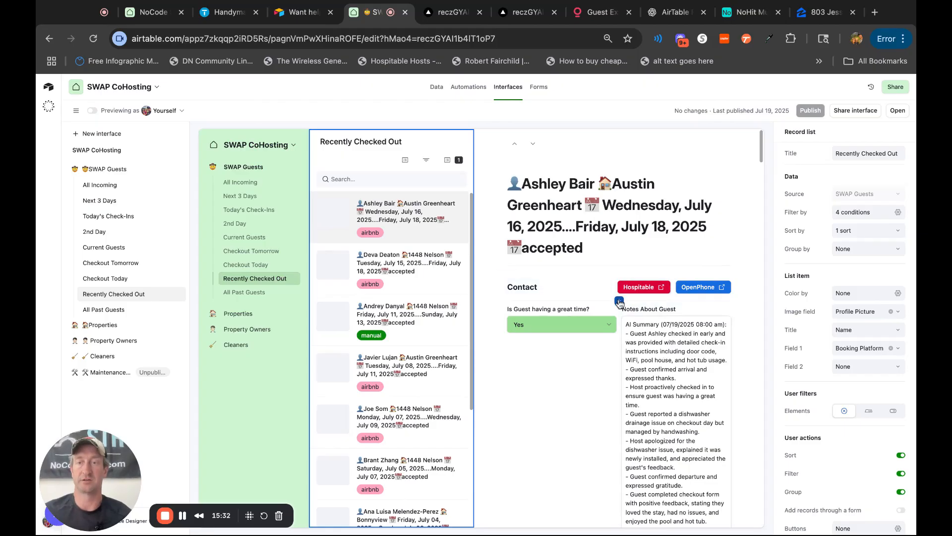
Add the Check-In Date and Check-Out Date fields to the guest record's Contact group and place them side by side above the existing fields.
{"action": "left_click", "coordinate": [619, 300]}
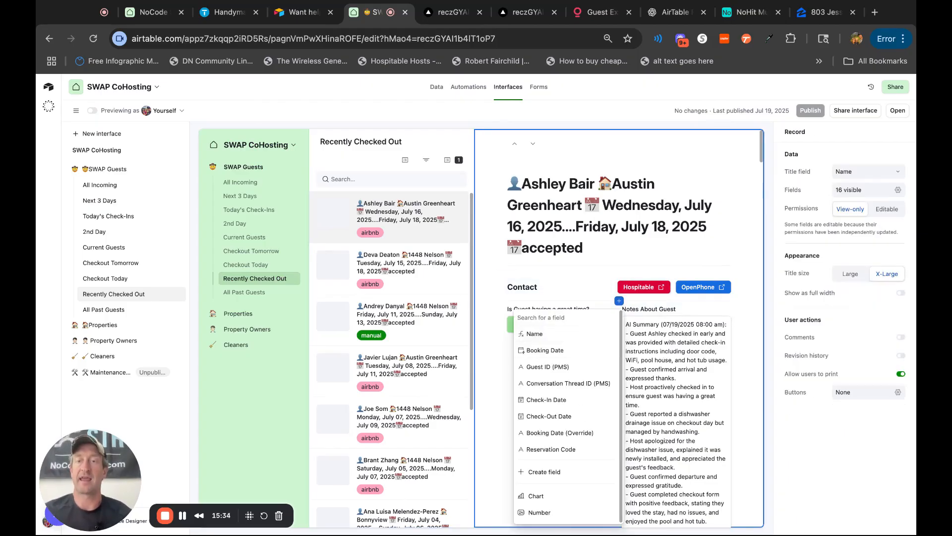
{"action": "left_click", "coordinate": [567, 401]}
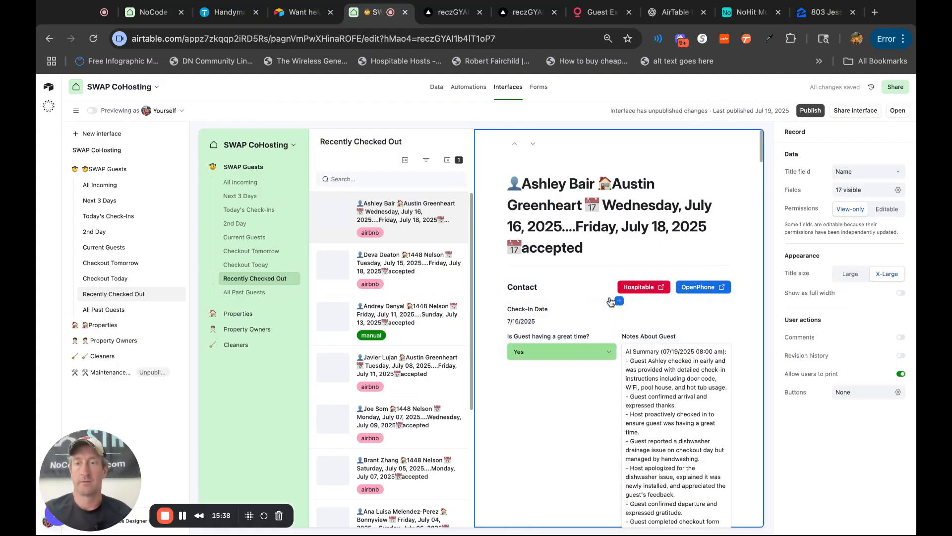
{"action": "left_click", "coordinate": [619, 301]}
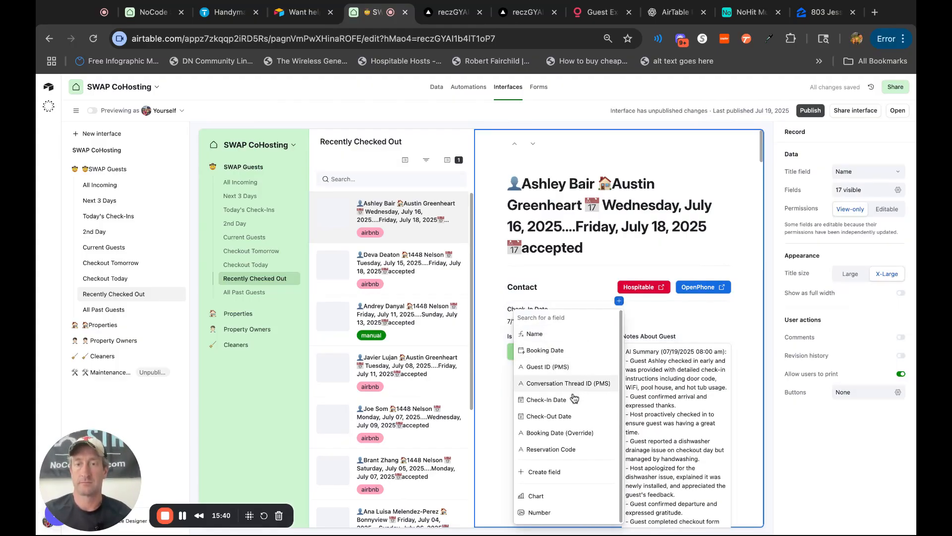
{"action": "left_click", "coordinate": [569, 417]}
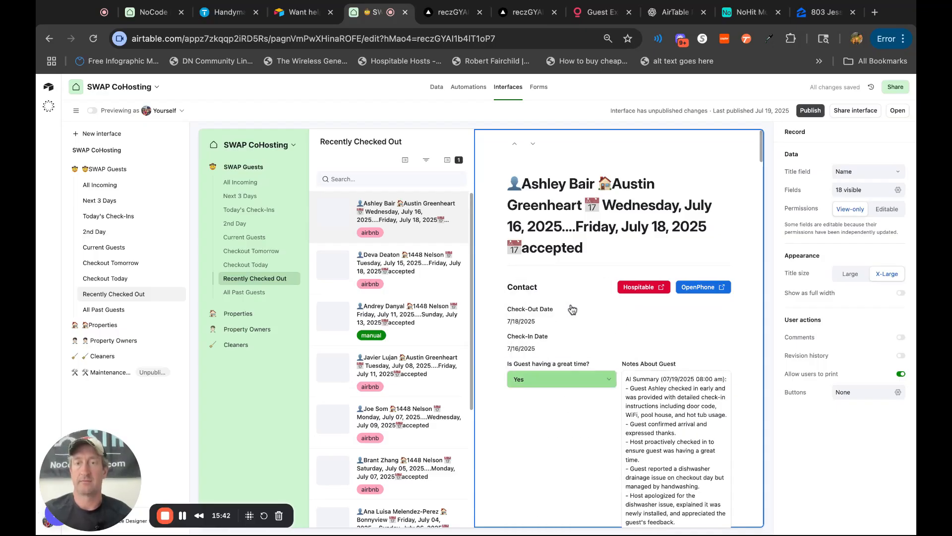
{"action": "left_click_drag", "start_coordinate": [556, 349], "coordinate": [714, 322]}
{"action": "left_click", "coordinate": [537, 440]}
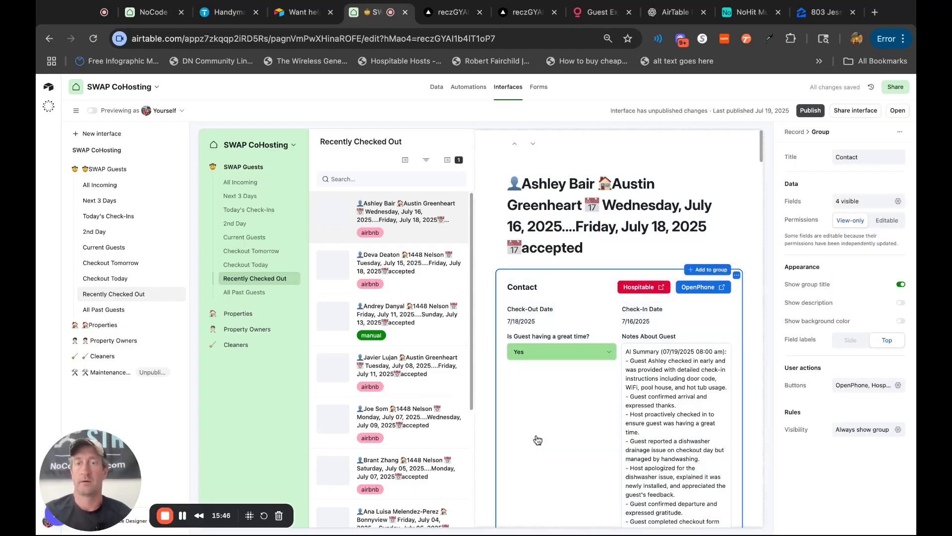
Publish the SWAP Guests interface changes together with the Properties, Property Owners and Cleaners interfaces.
{"action": "scroll", "coordinate": [729, 410], "scroll_direction": "down", "scroll_amount": 4}
{"action": "scroll", "coordinate": [729, 410], "scroll_direction": "up", "scroll_amount": 4}
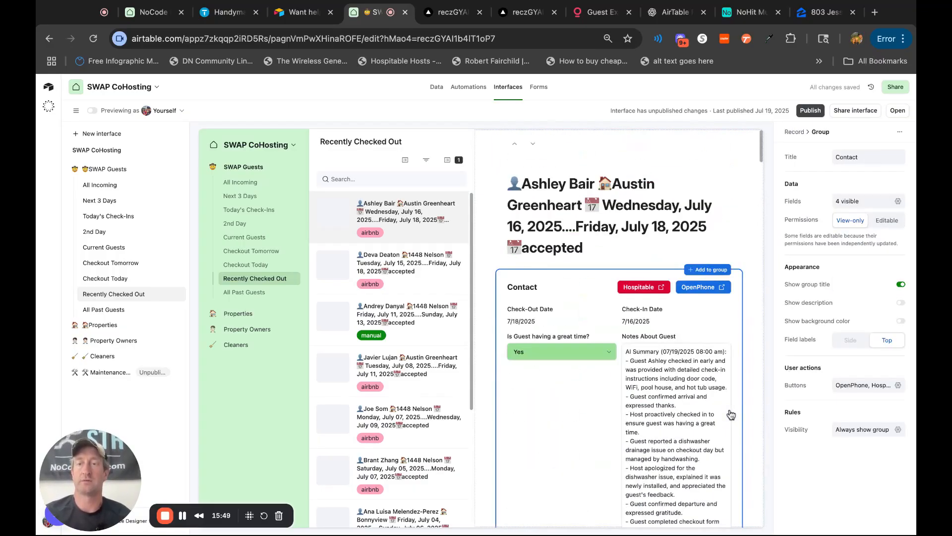
{"action": "left_click", "coordinate": [810, 110]}
{"action": "left_click", "coordinate": [572, 397]}
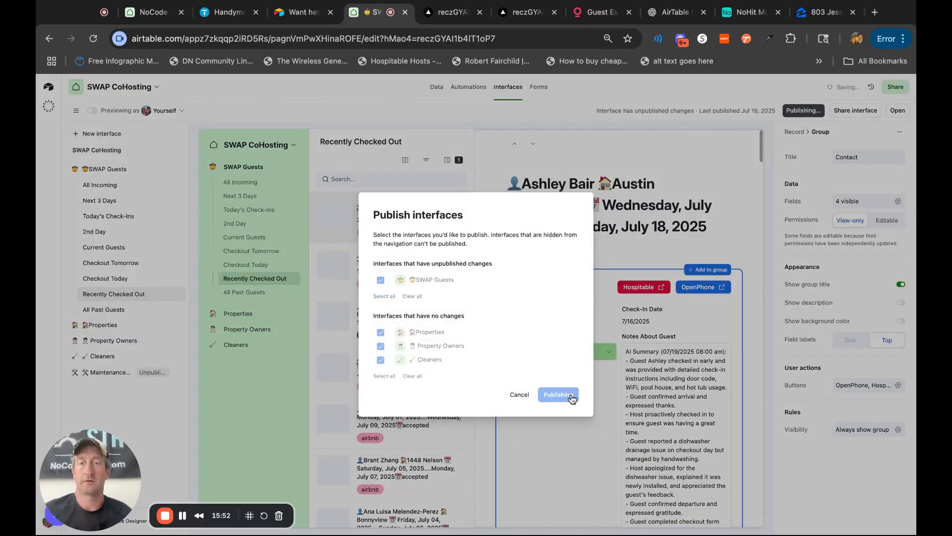